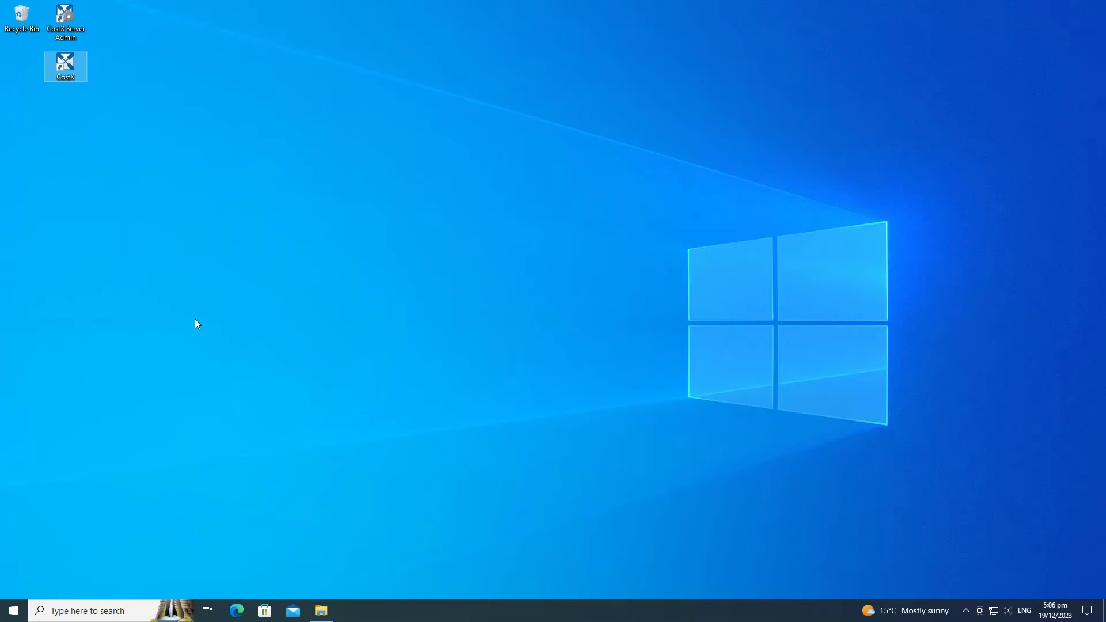
Step: Open the Windows Start menu
left_click(14, 611)
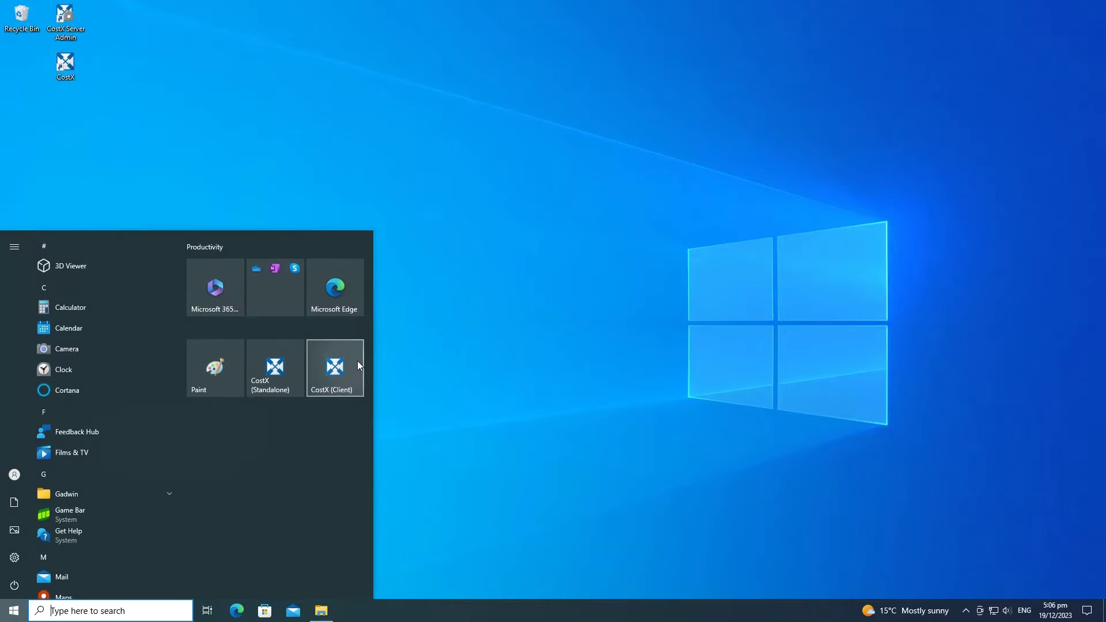
Step: Launch the CostX (Client) from the Start menu
left_click(335, 369)
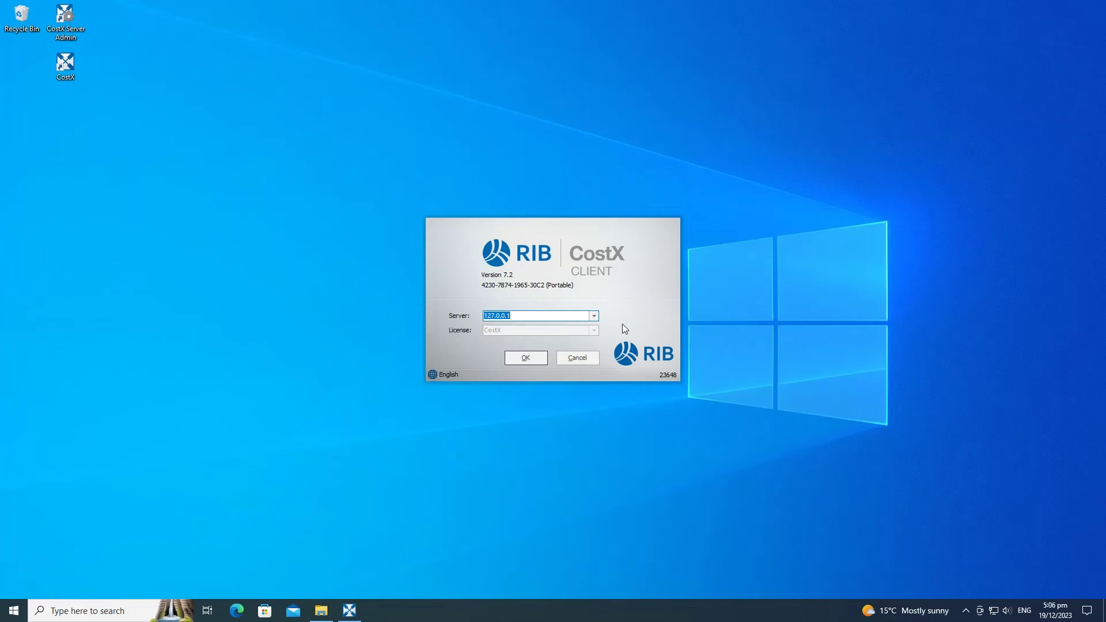
Step: Confirm server 127.0.0.1 and sign in to CostX with the username and password
left_click(513, 359)
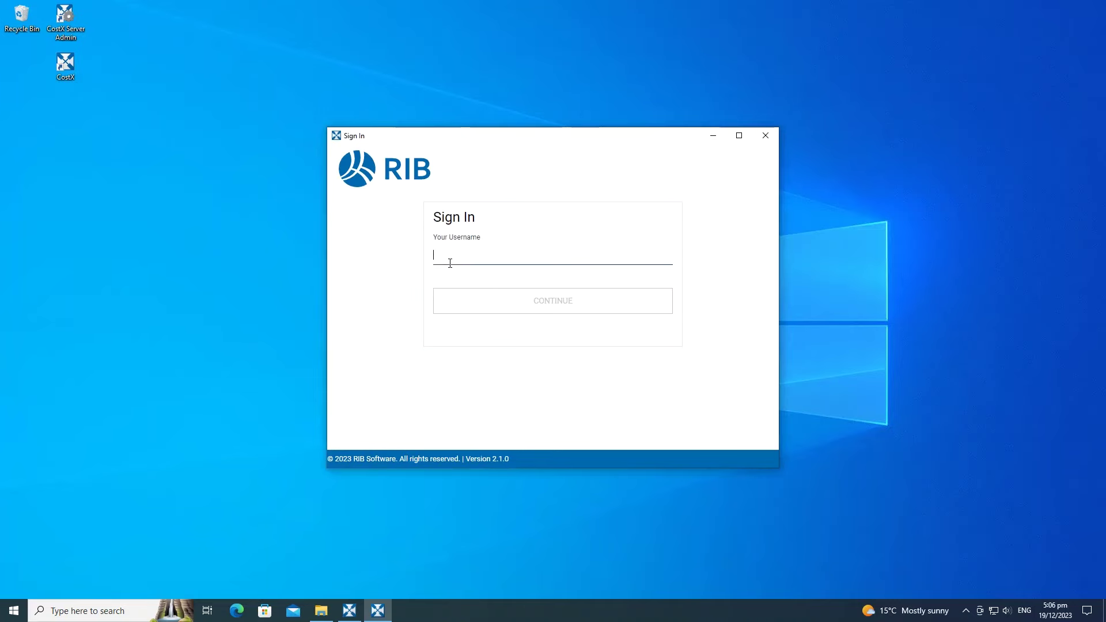
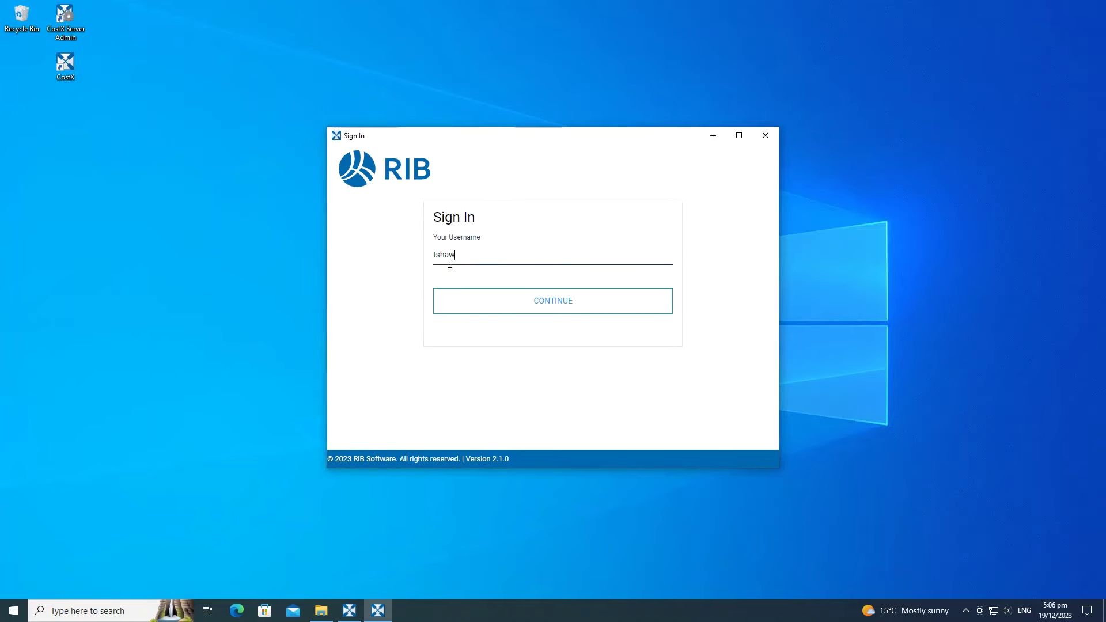
left_click(563, 308)
left_click(439, 276)
type("****")
key("ctrl+v")
left_click(543, 313)
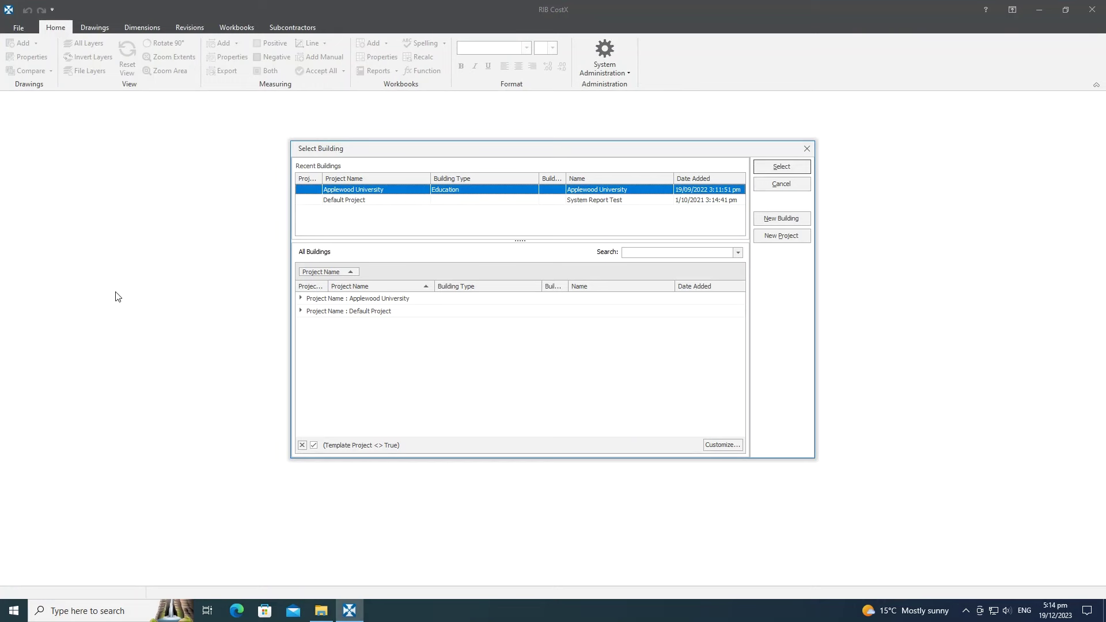
Step: Open the Applewood University building, dismiss the databooks notice, and show Dimension View
left_click(782, 167)
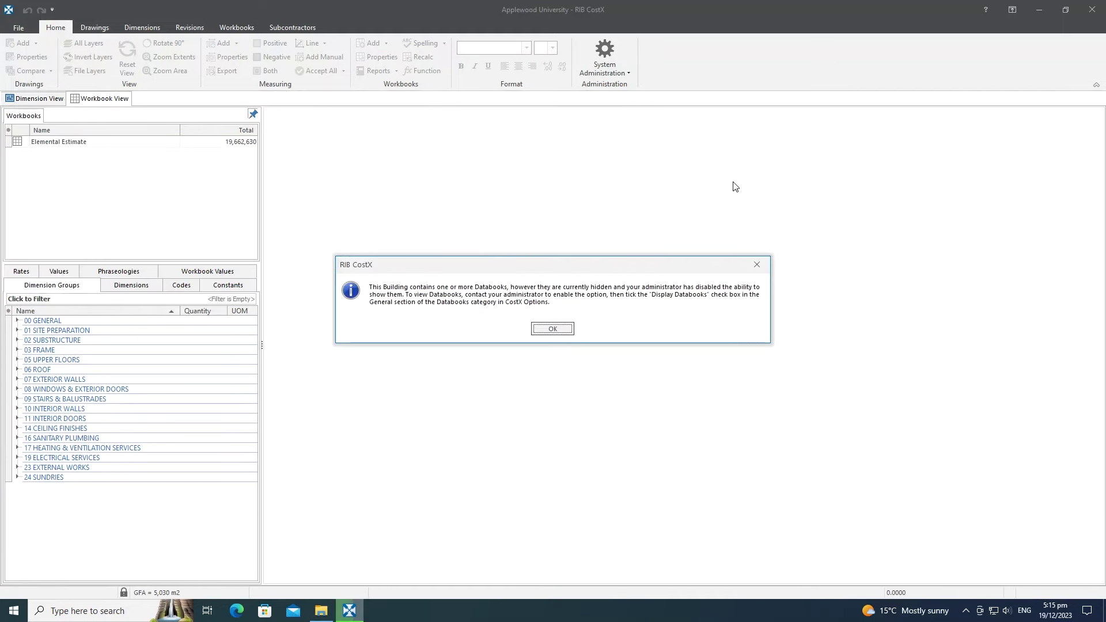
left_click(565, 331)
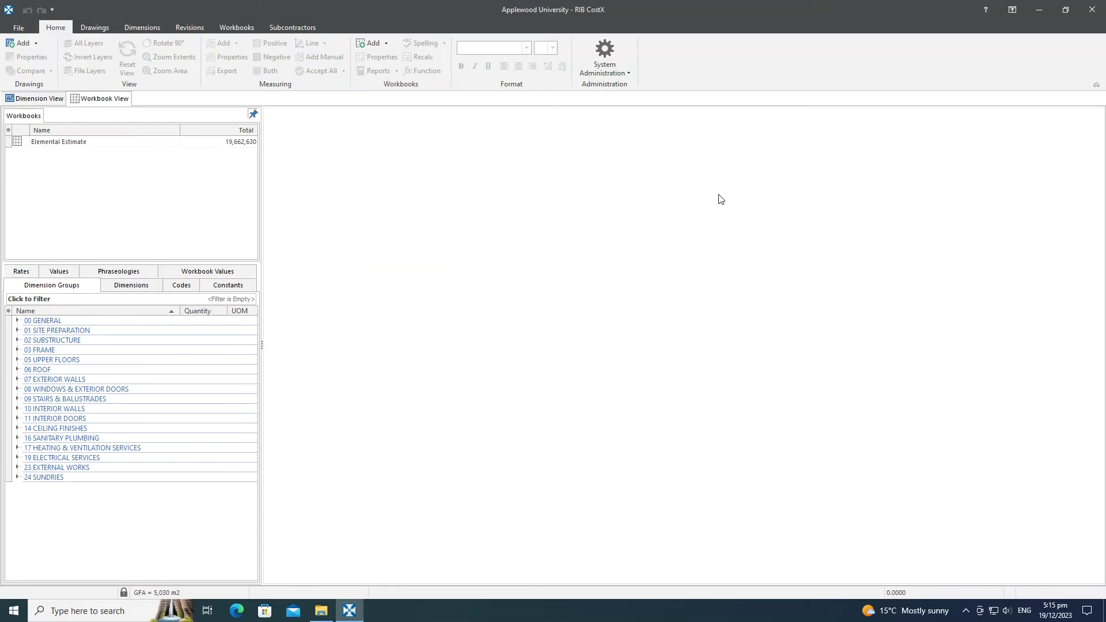
left_click(37, 101)
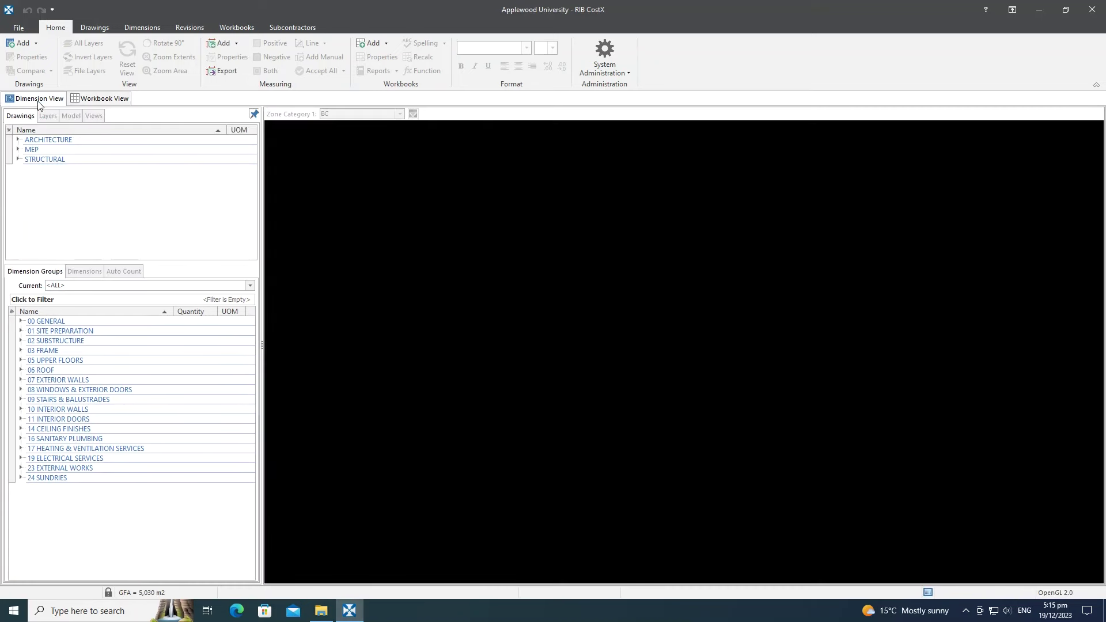
Step: Expand the STRUCTURAL, MEP and ARCHITECTURE drawing folders
left_click(18, 159)
left_click(18, 150)
left_click(18, 140)
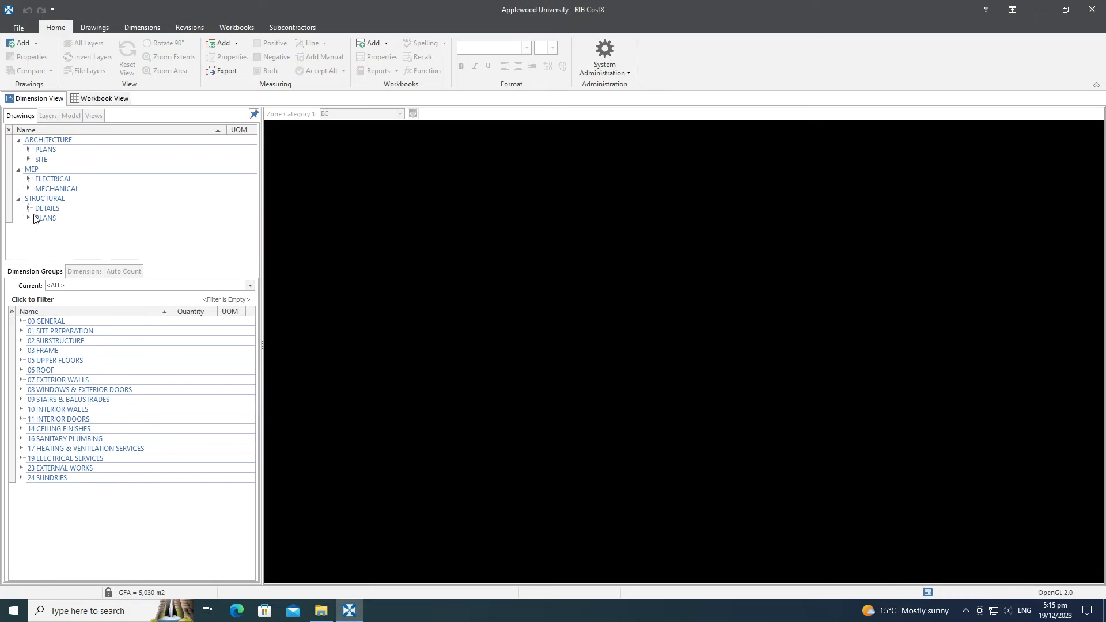
Step: Expand all subfolders and open the EX01-01 - Ground Floor Plan: PDF drawing
left_click(28, 218)
left_click(29, 209)
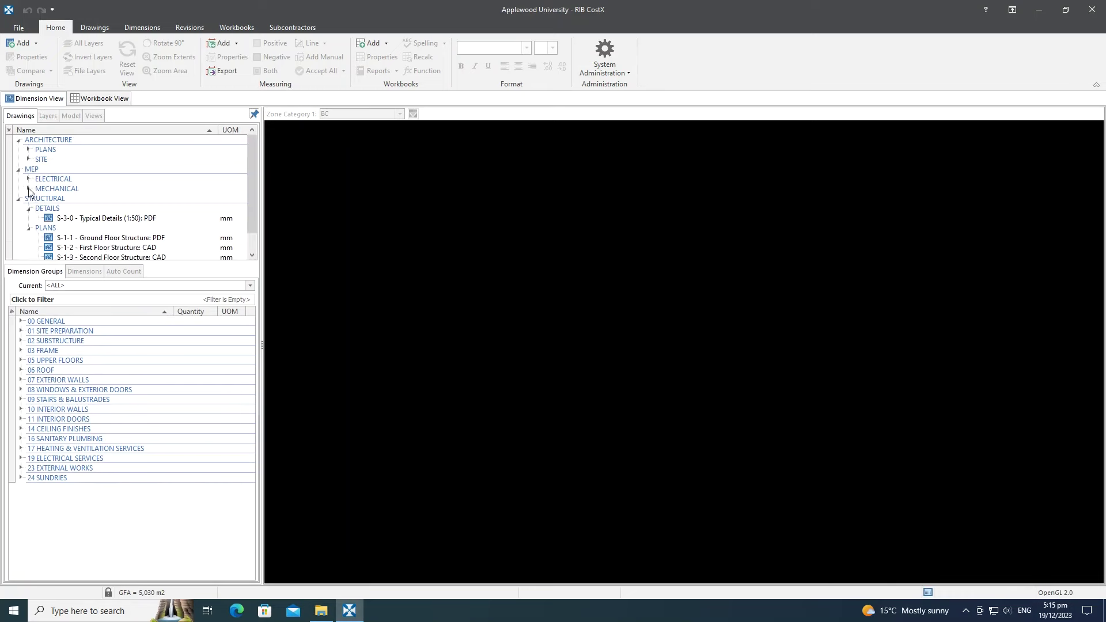
left_click(28, 189)
left_click(28, 179)
left_click(28, 159)
left_click(29, 150)
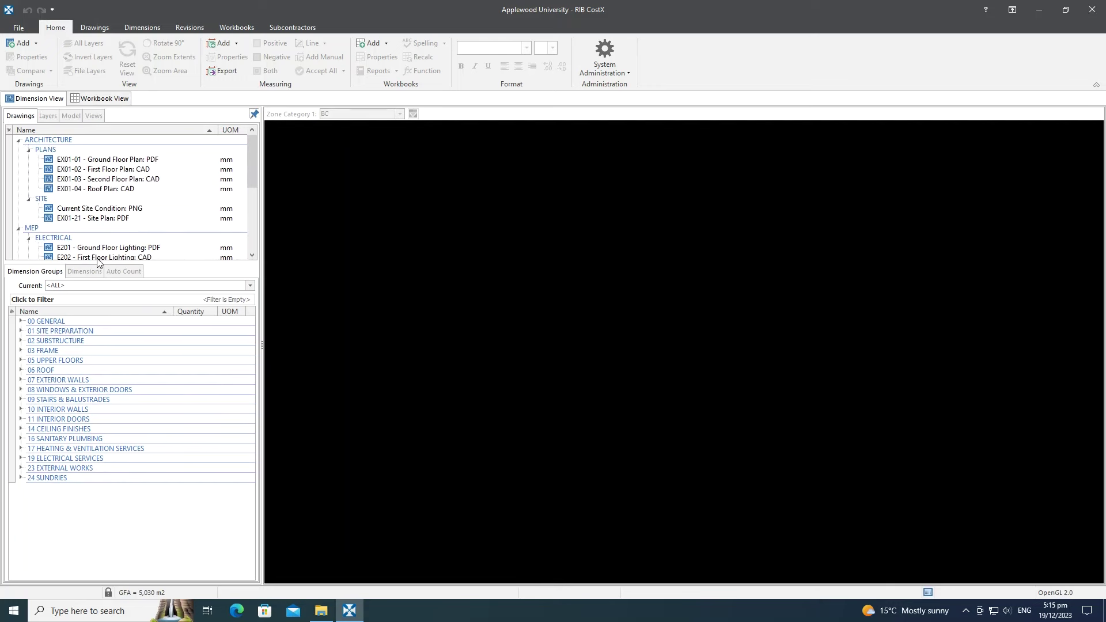
left_click_drag(97, 262, 97, 317)
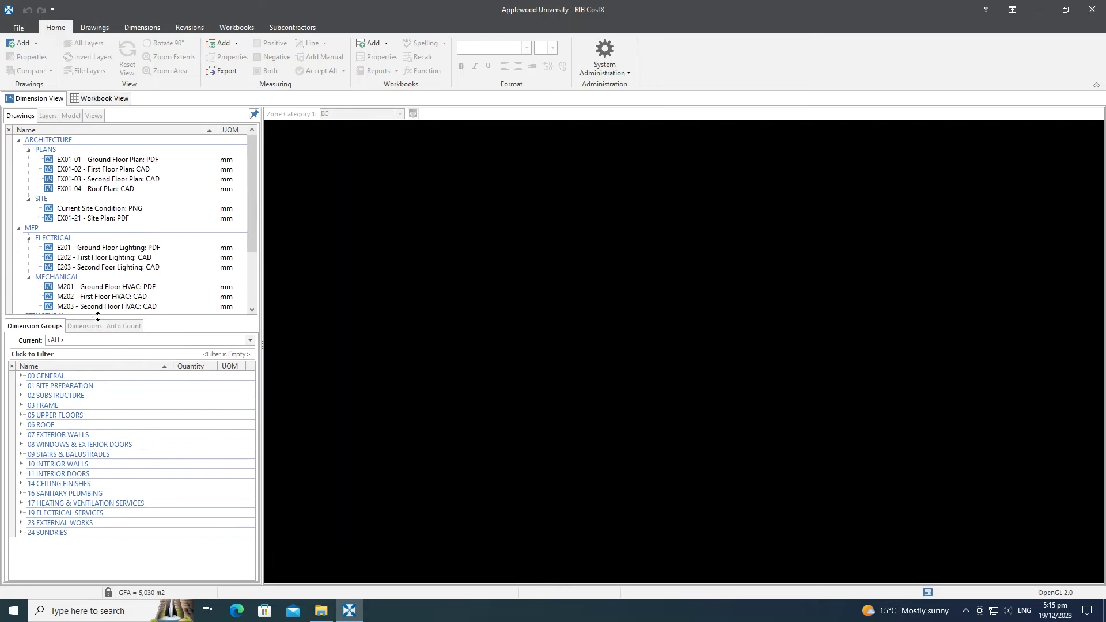
double_click(105, 159)
Step: Review EX01-01's Drawing Properties, cancel unchanged, and show the Drawings ribbon tools
right_click(106, 162)
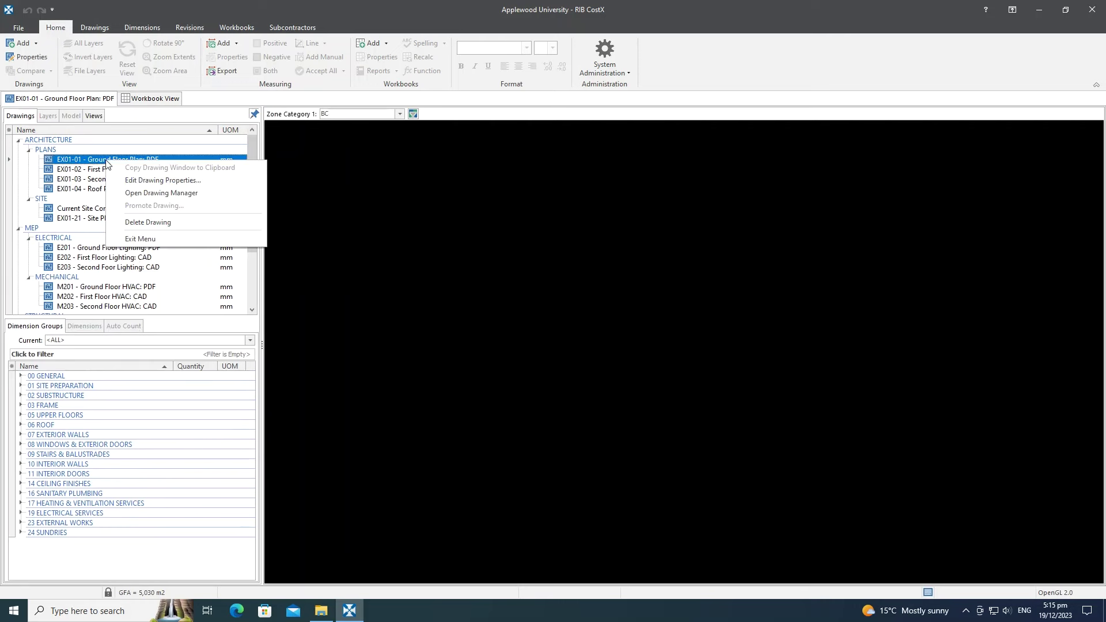
left_click(176, 181)
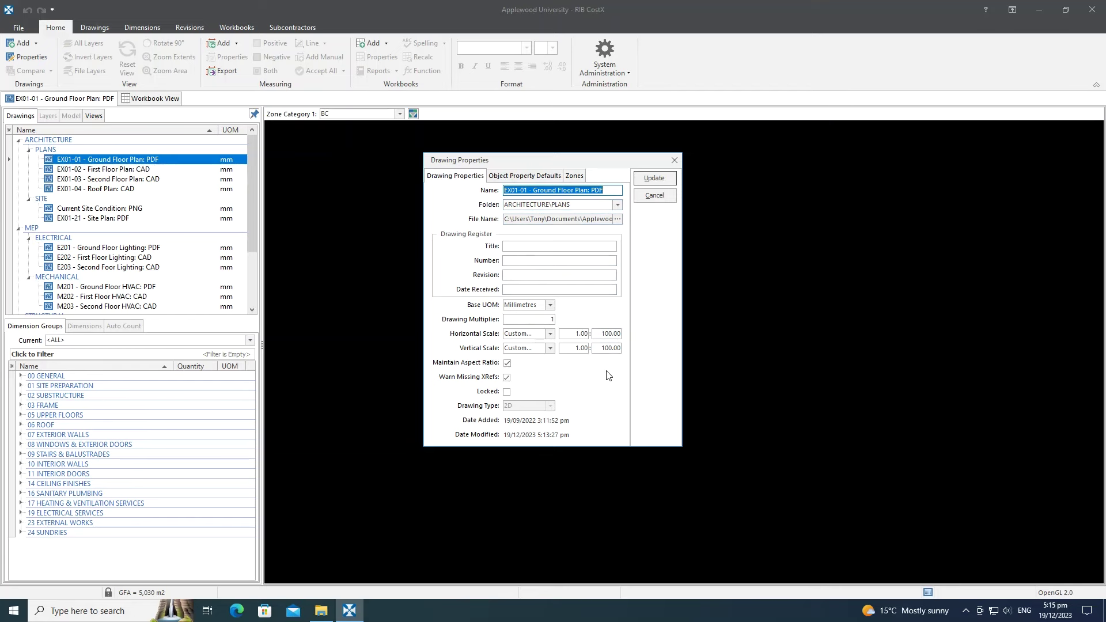
left_click(660, 196)
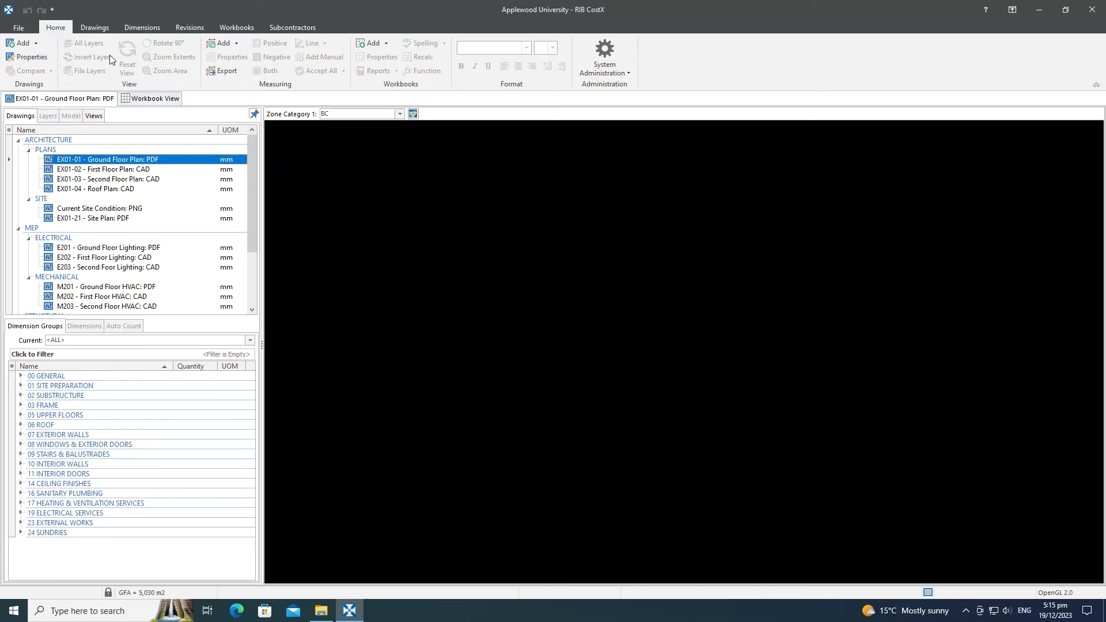
left_click(93, 28)
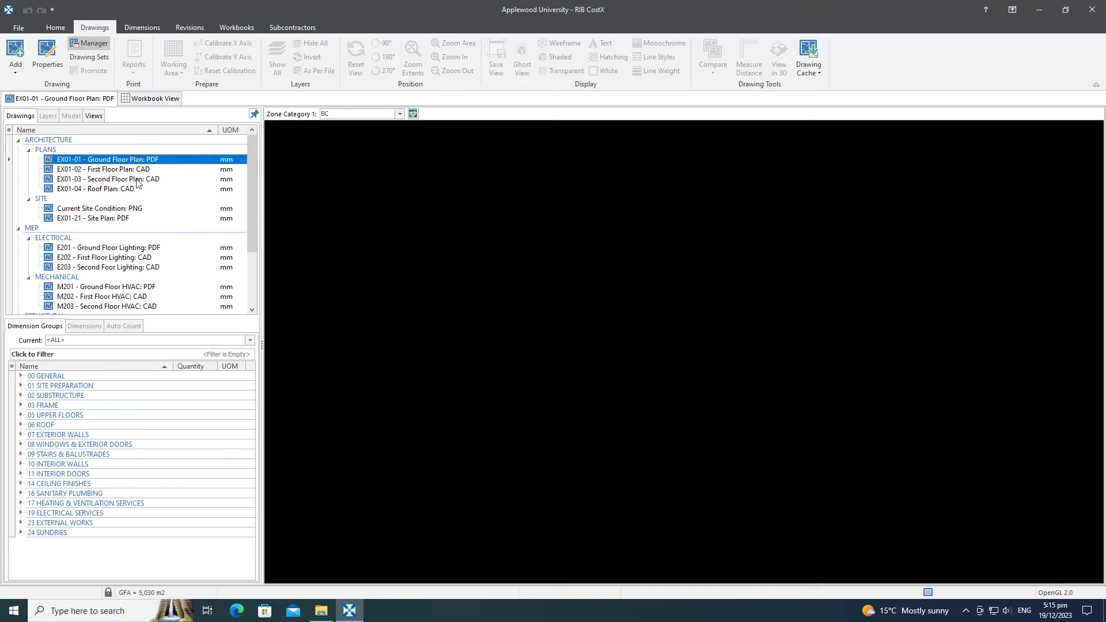
Step: Open the Drawing Manager from the EX01-01 drawing's context menu
right_click(155, 162)
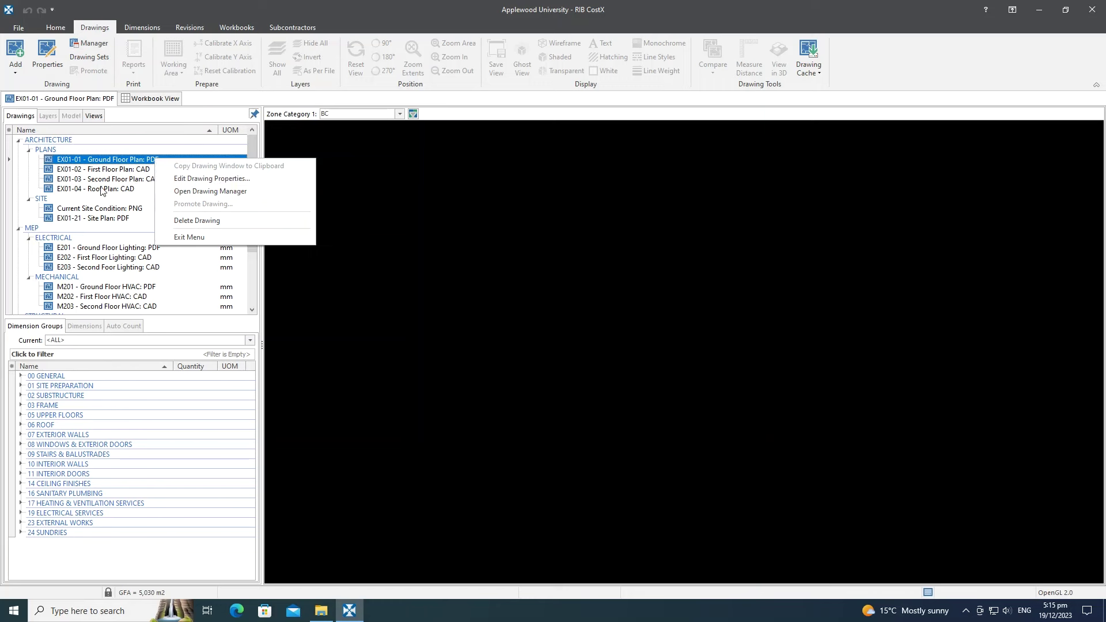
left_click(224, 192)
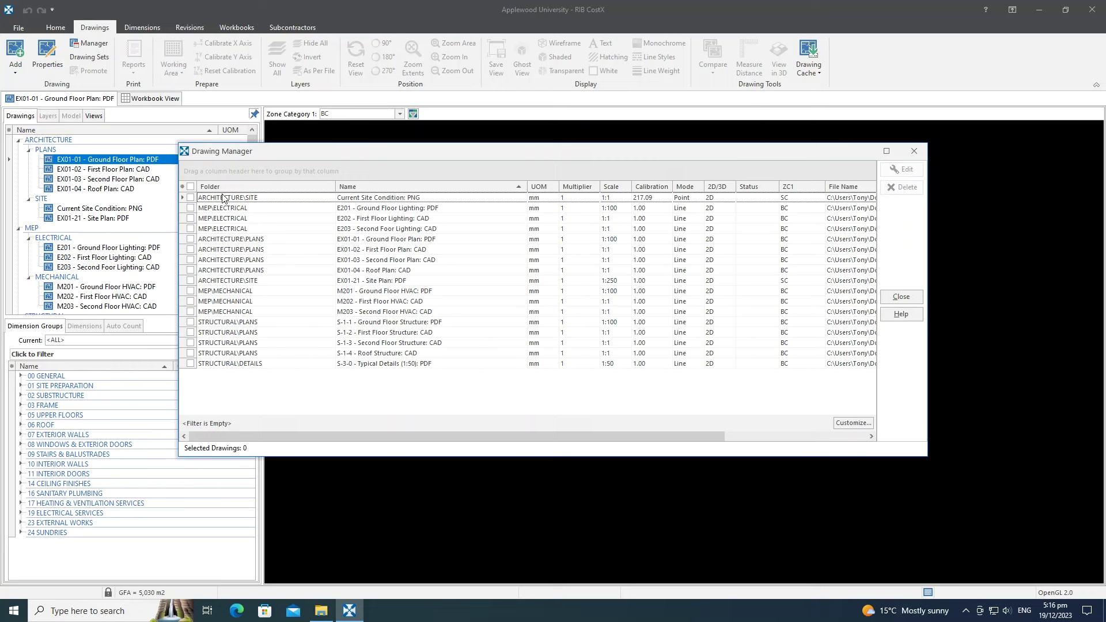
Step: Group the Drawing Manager list by the Folder column
left_click(182, 191)
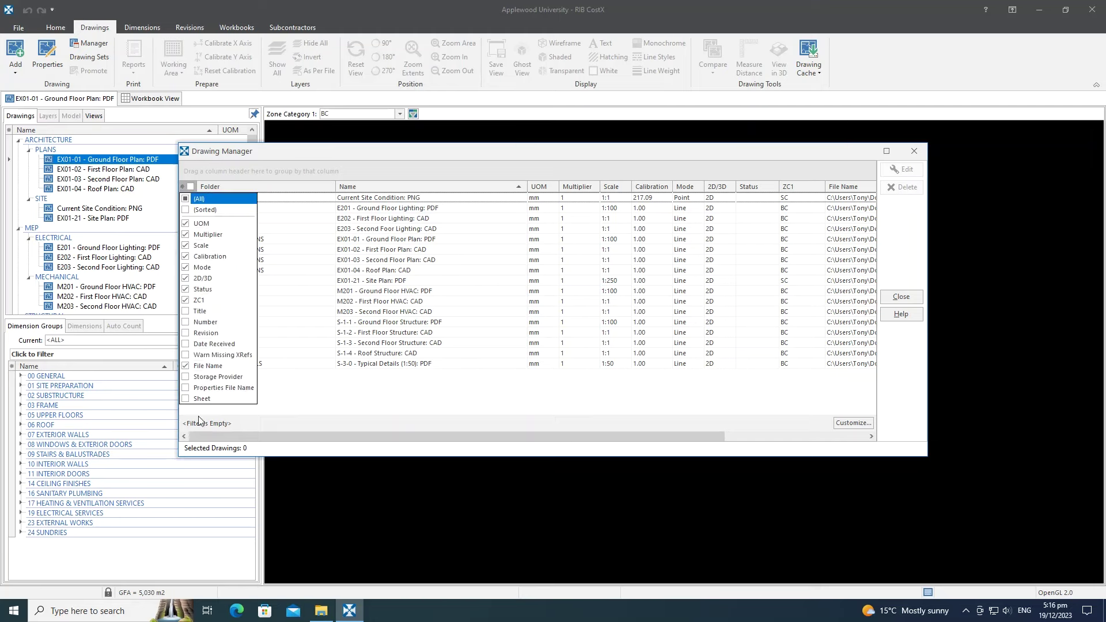
left_click(183, 192)
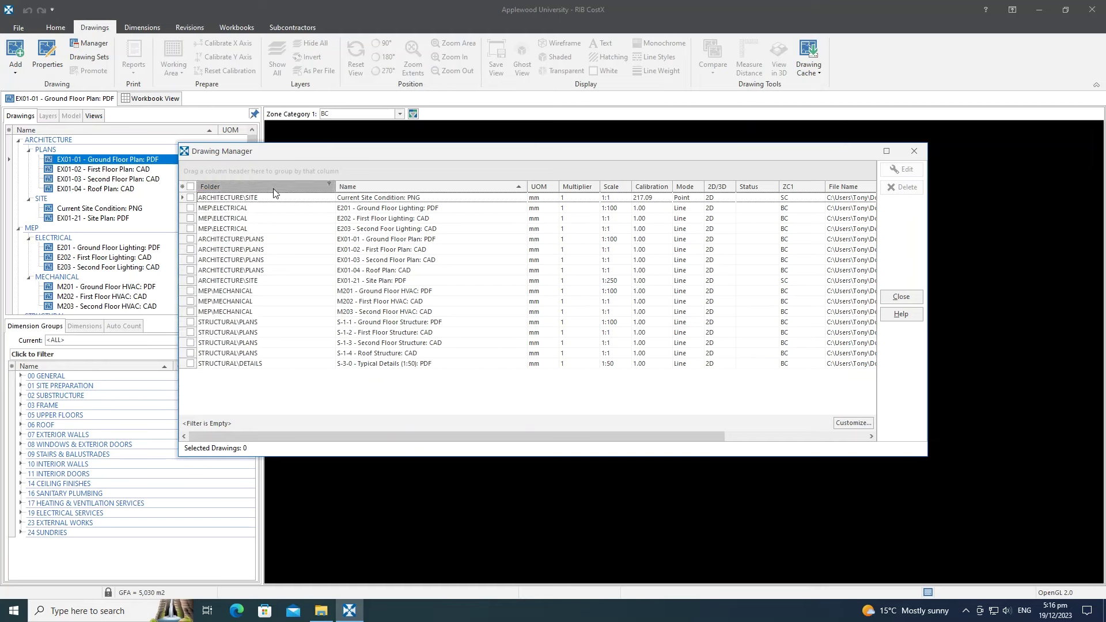
left_click_drag(274, 187, 272, 175)
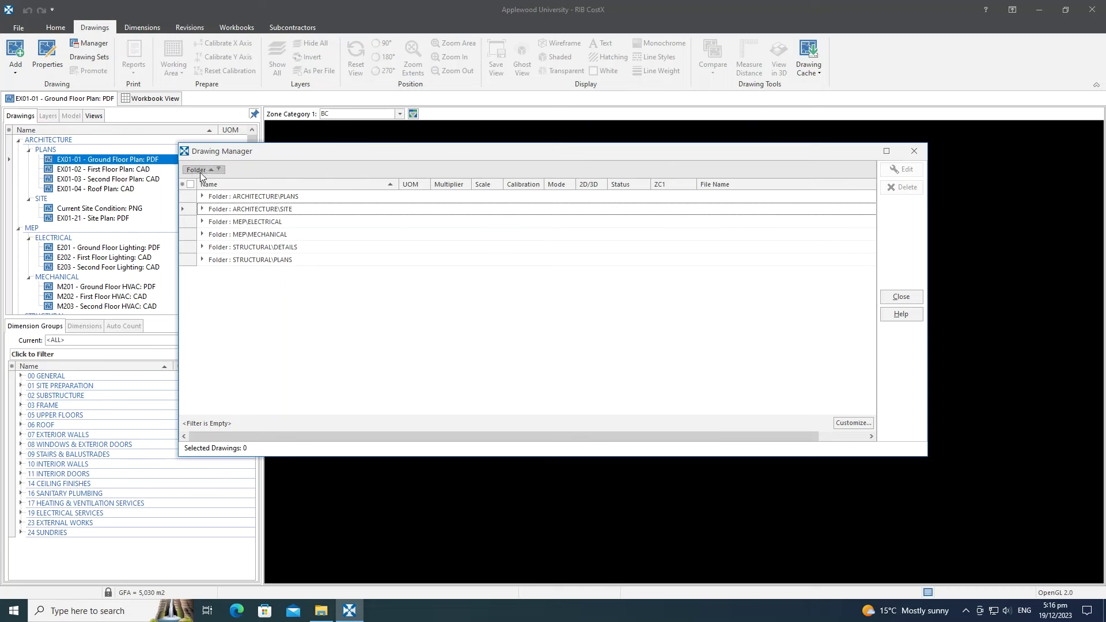
Step: Expand all six folder groups, from ARCHITECTURE\PLANS through STRUCTURAL\PLANS
left_click(202, 260)
left_click(203, 245)
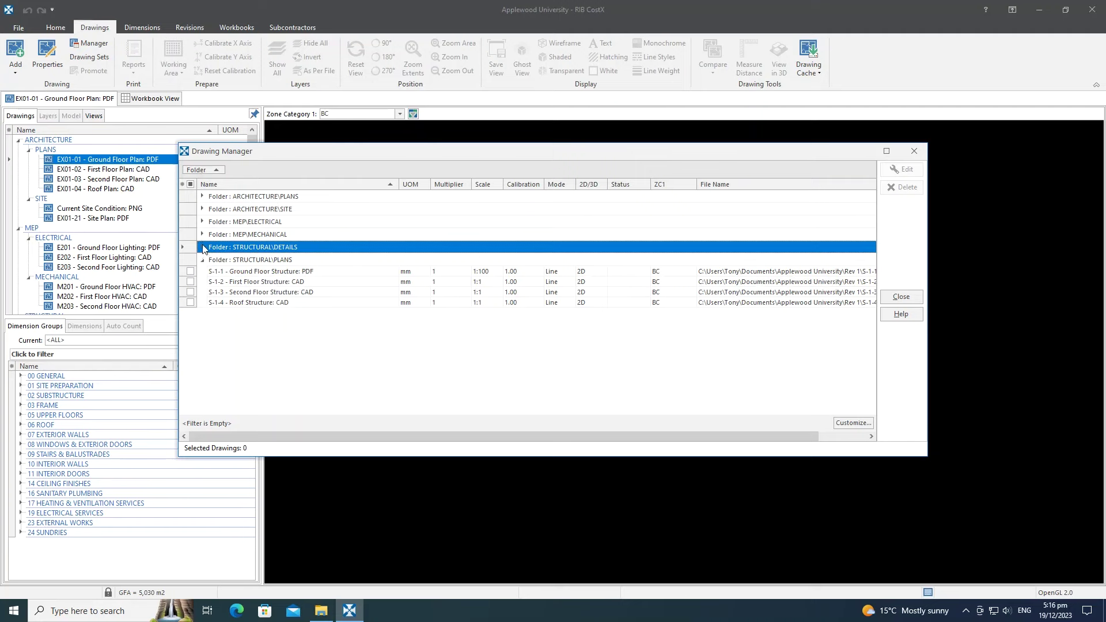
left_click(202, 247)
left_click(202, 234)
left_click(202, 222)
left_click(202, 209)
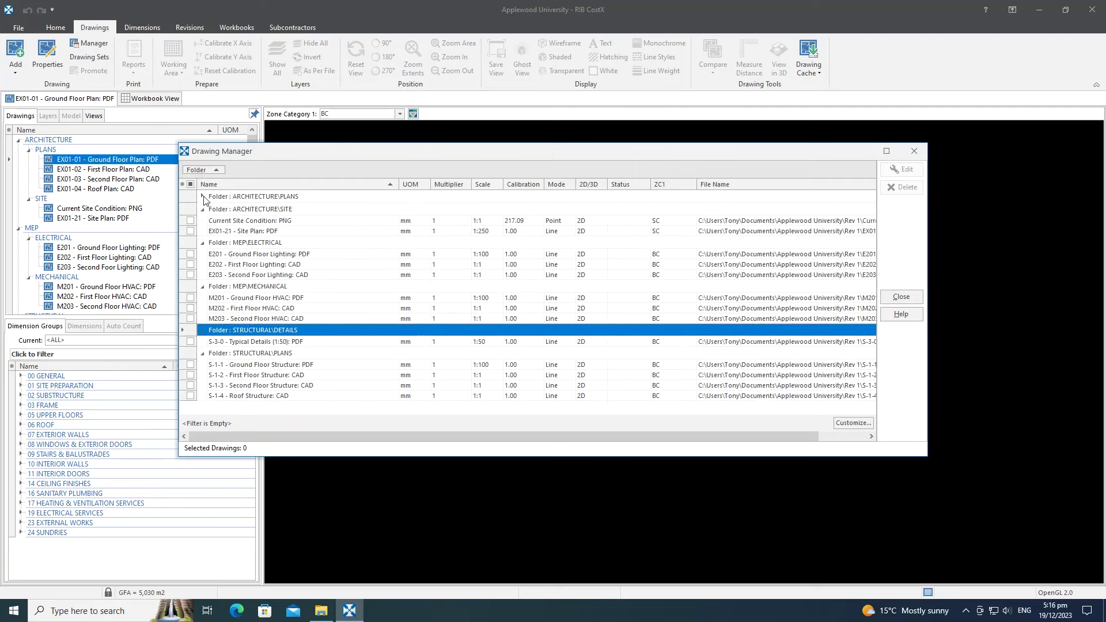
left_click(203, 196)
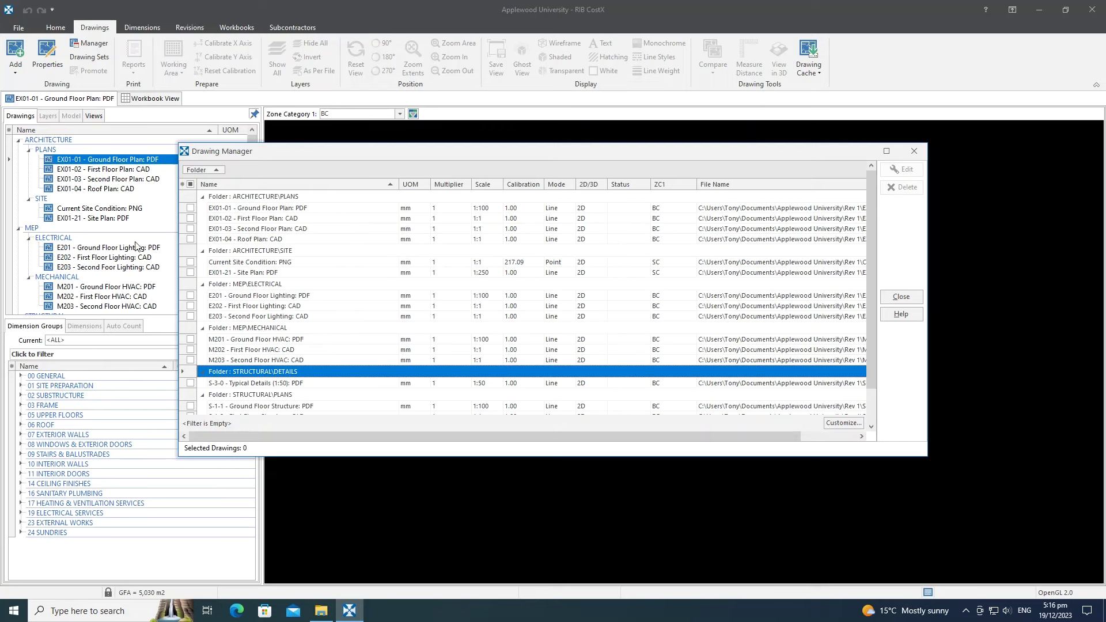
Step: Rename drawing EX01-01 to 'EX01-01 - Ground Floor Plan', dropping the ': PDF' suffix
left_click(292, 211)
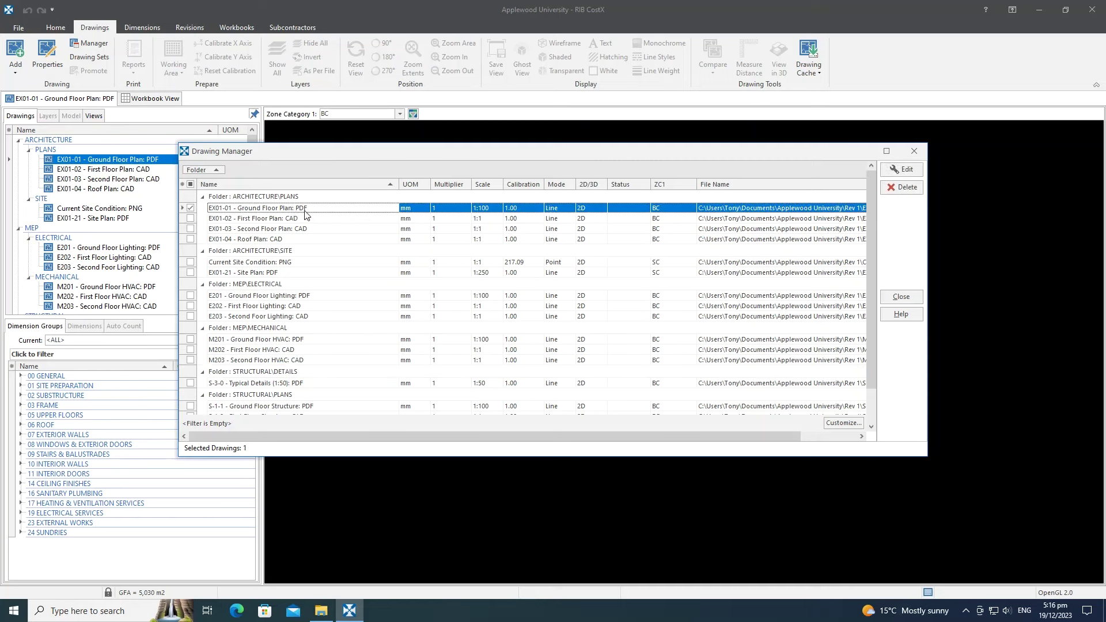
left_click(318, 208)
key("BackSpace")
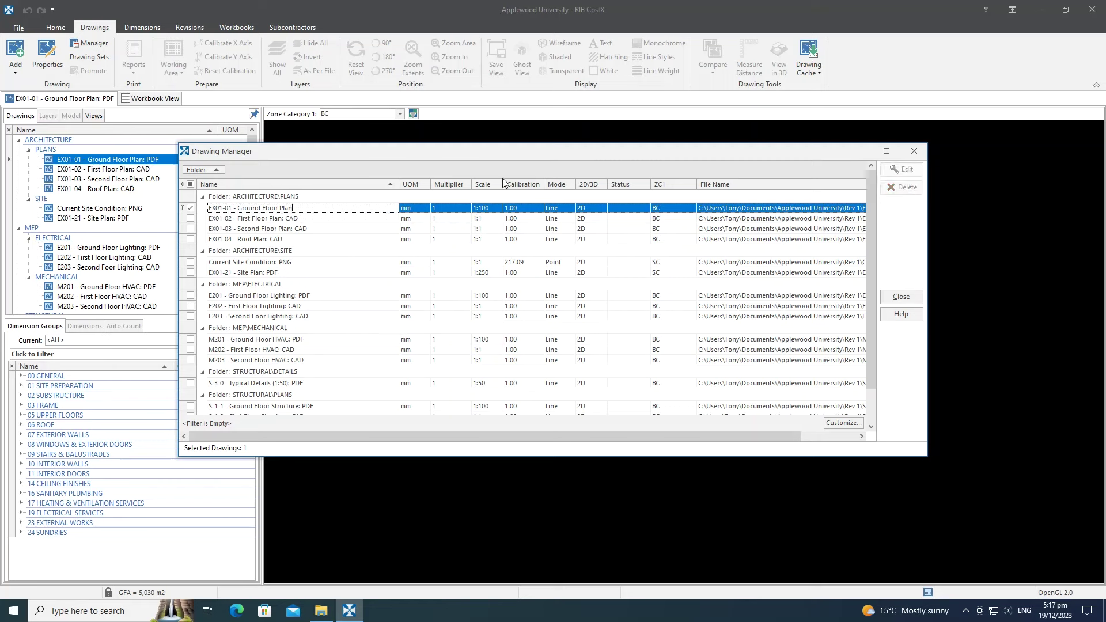
key("ctrl+a")
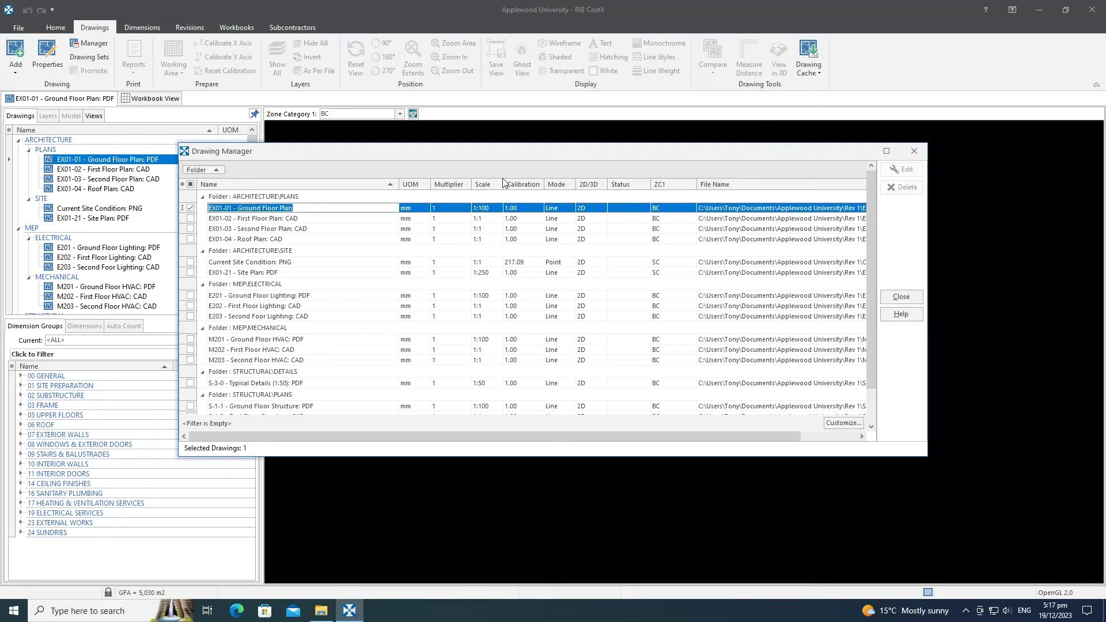
left_click(166, 161)
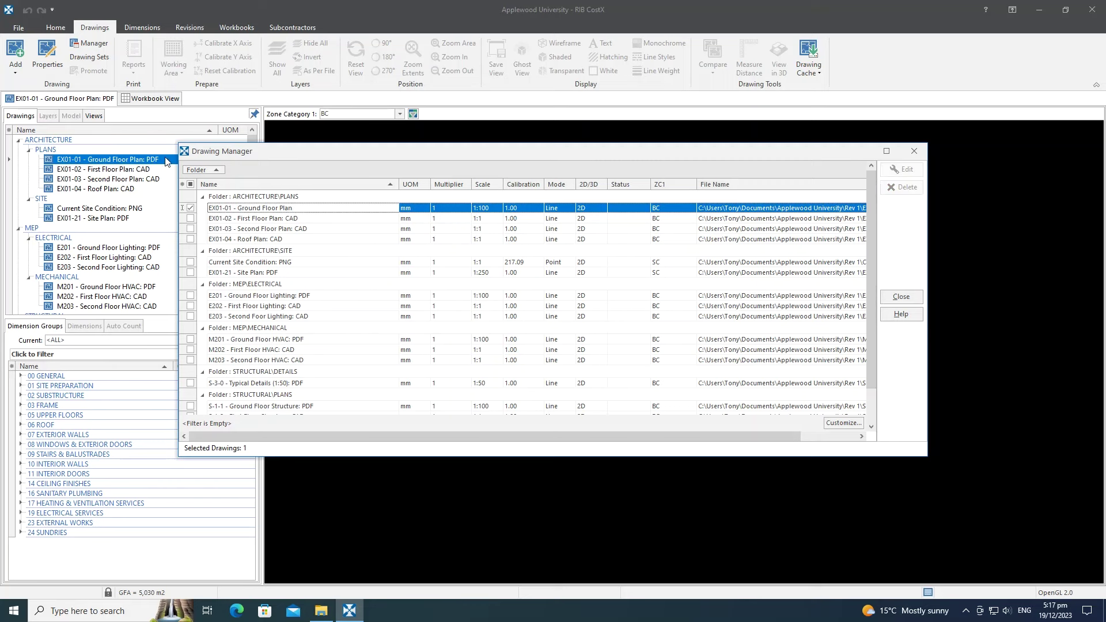
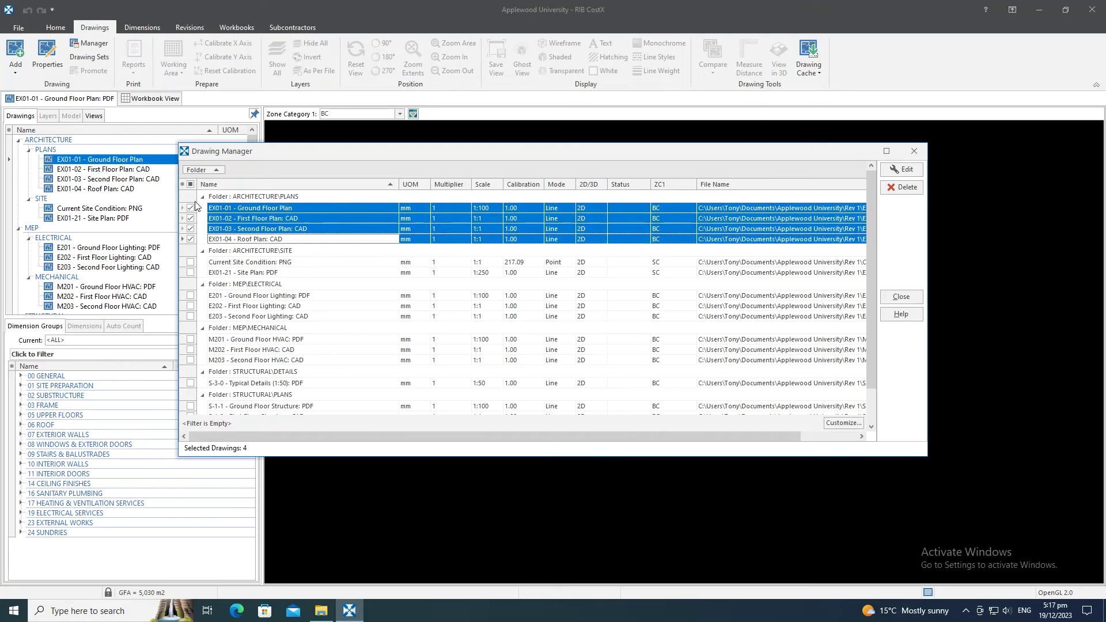
Step: Select drawings EX01-01 through EX01-04 in Drawing Manager and edit their shared properties
left_click(298, 263)
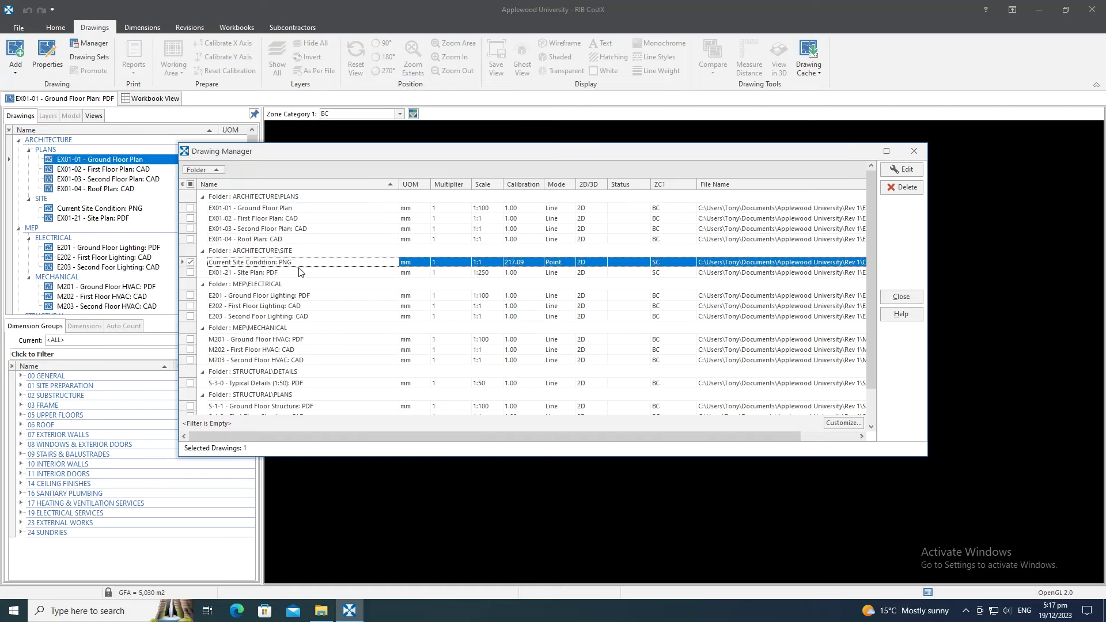
left_click(300, 273, "ctrl")
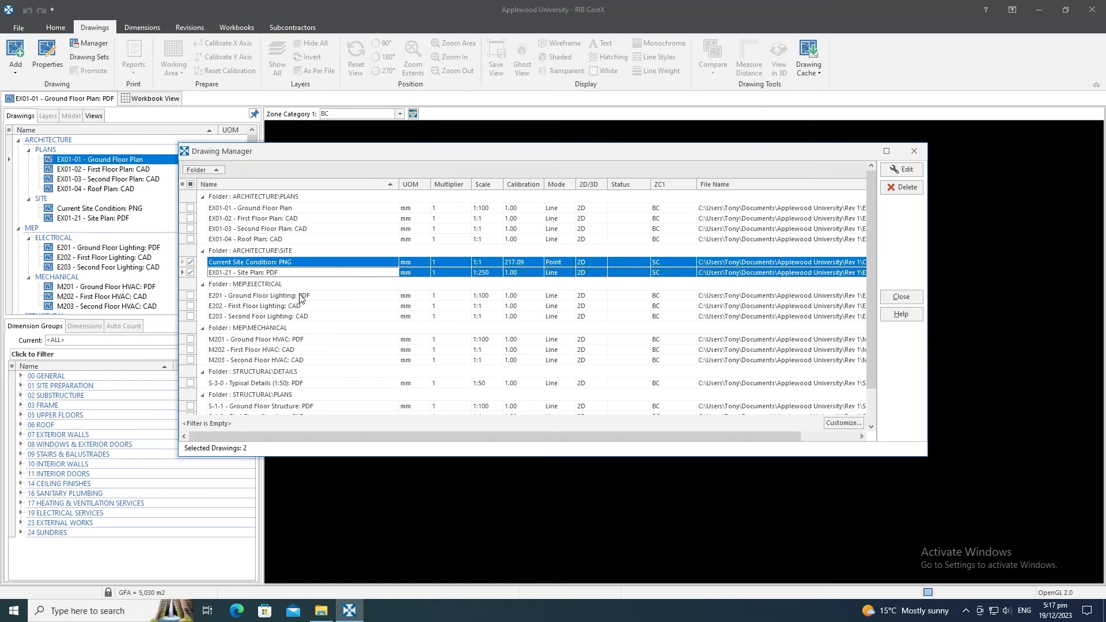
left_click(300, 295, "ctrl")
left_click(302, 306, "ctrl")
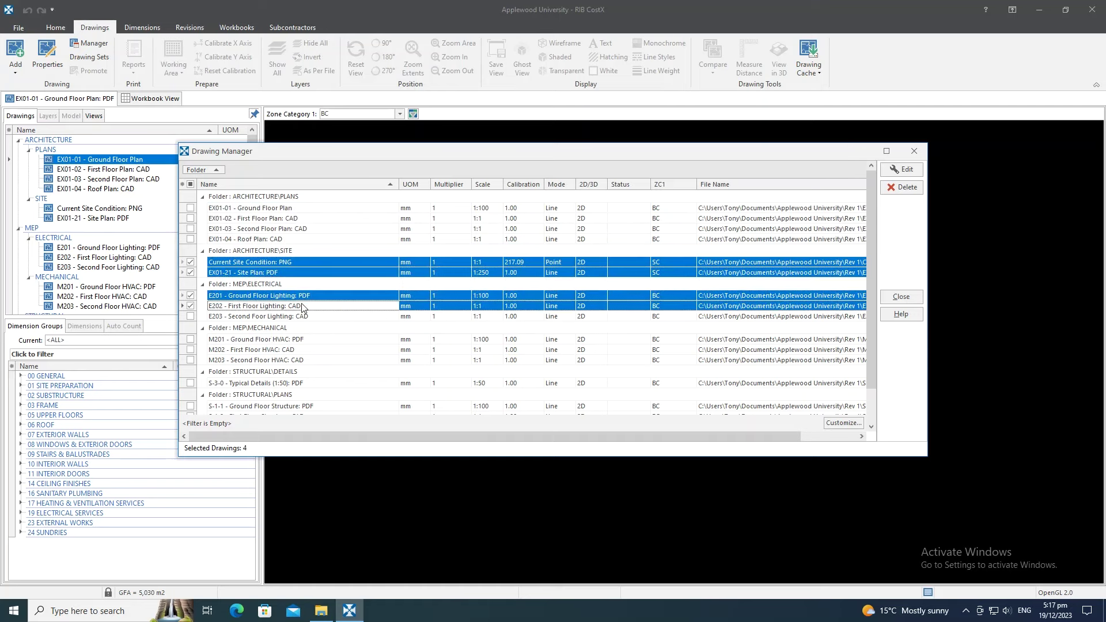
left_click(321, 211)
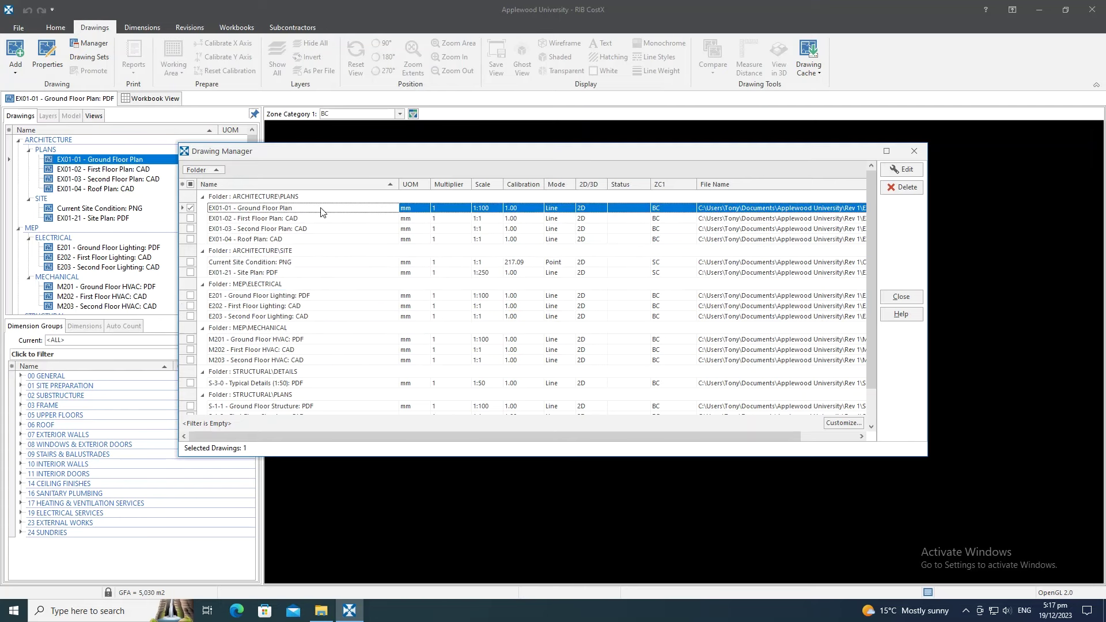
left_click(321, 239, "shift")
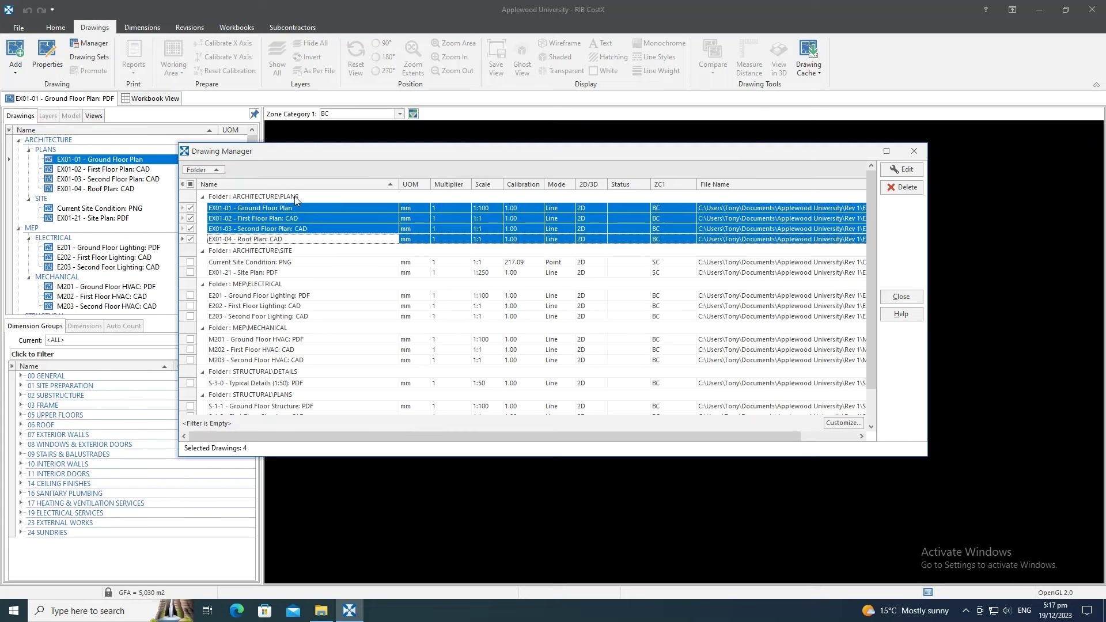
left_click(903, 169)
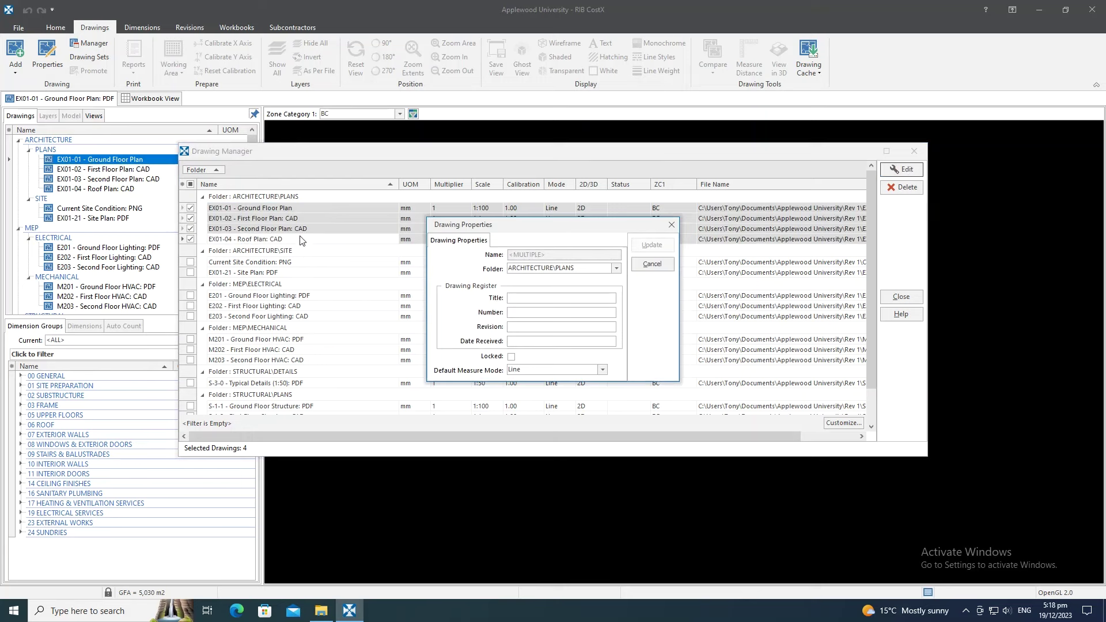
Step: Change the four EX01 plans' Folder to ARCHITECTURE\SITE and update
left_click(545, 269)
left_click(616, 269)
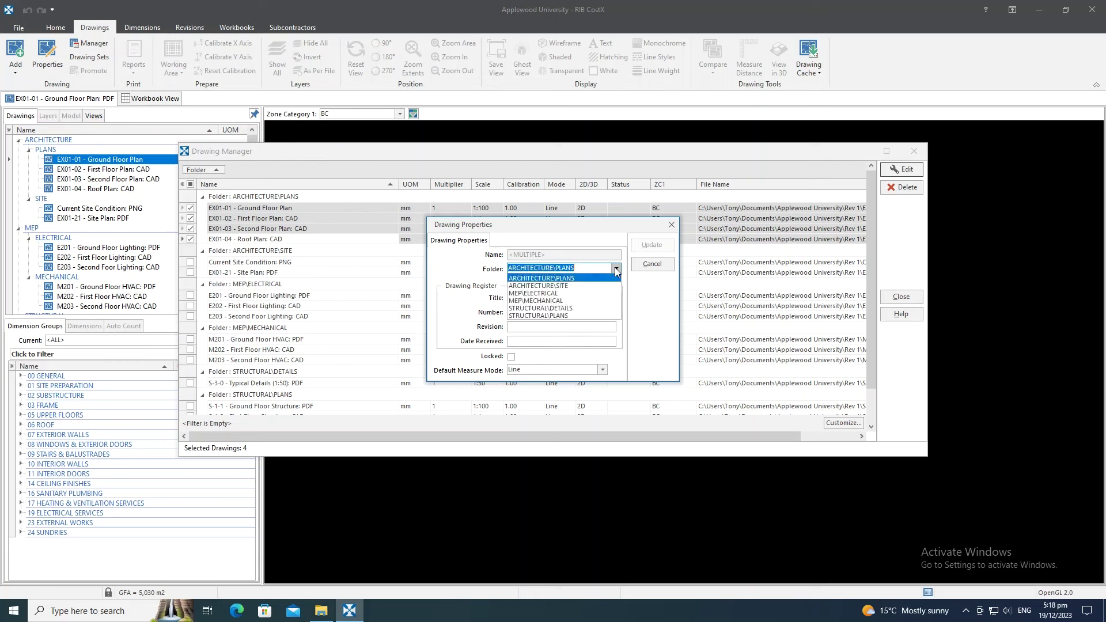
left_click(569, 287)
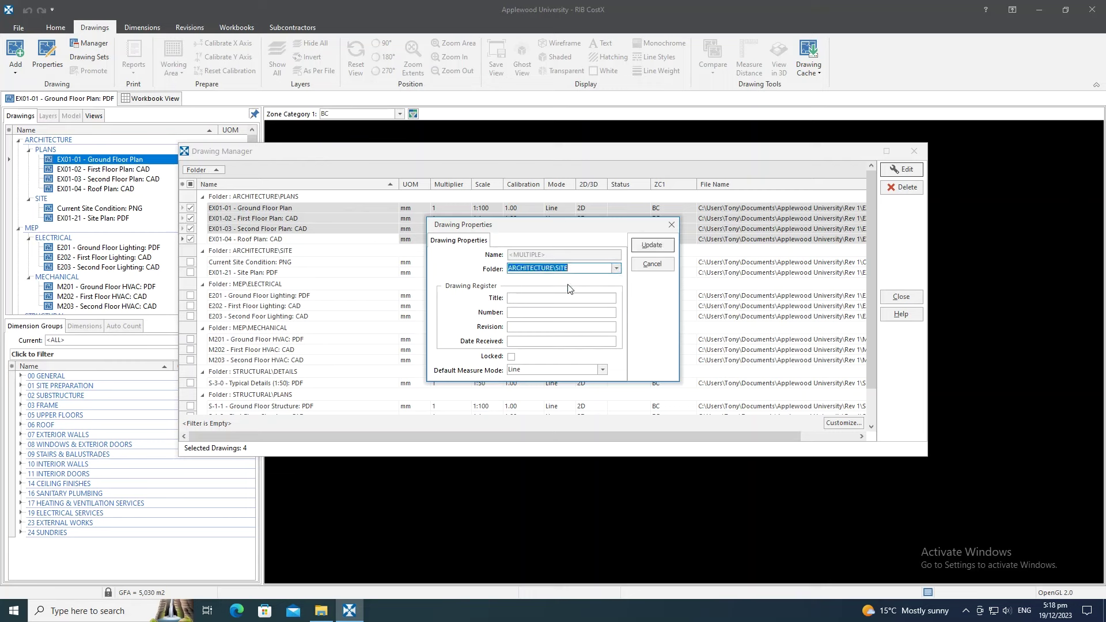
left_click(653, 245)
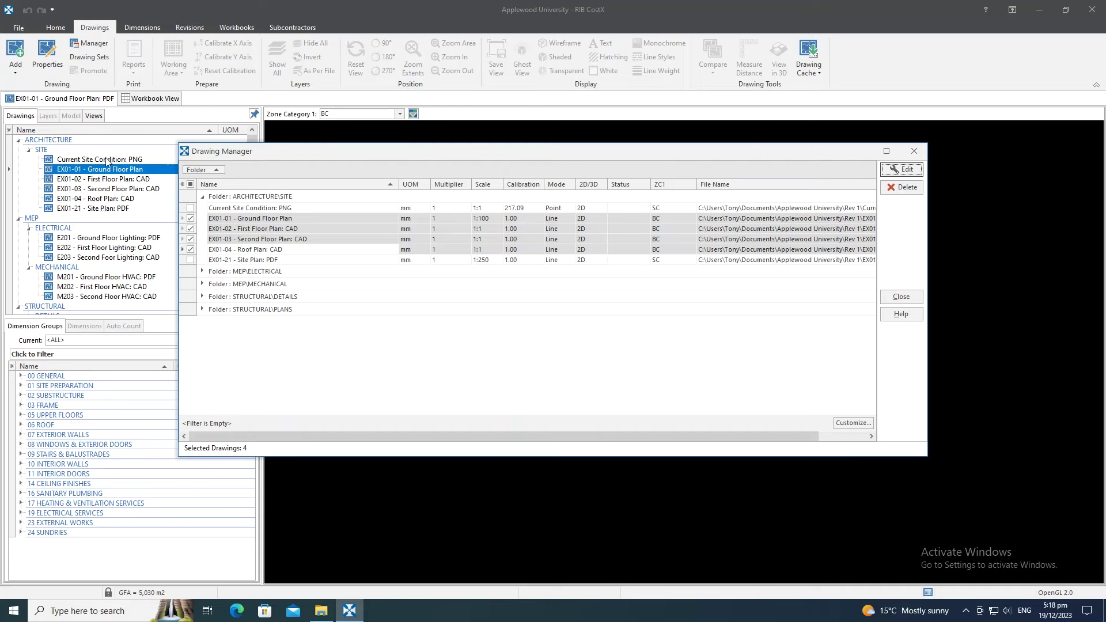
Step: Set the four plans' folder back to ARCHITECTURE\PLANS, keeping Line as default measure mode
left_click(906, 171)
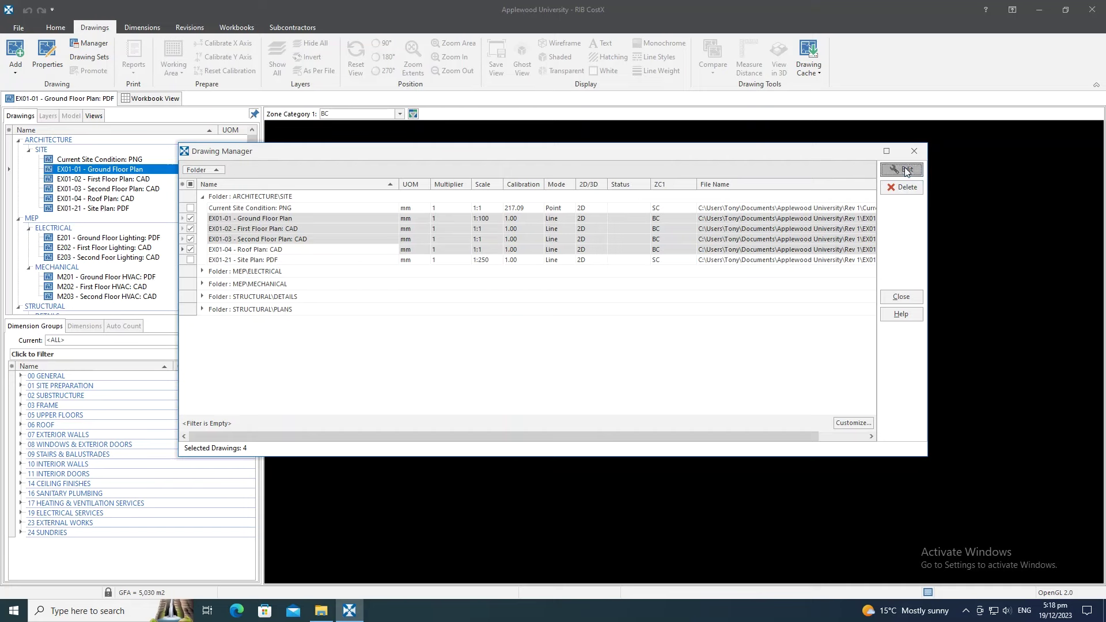
left_click(616, 268)
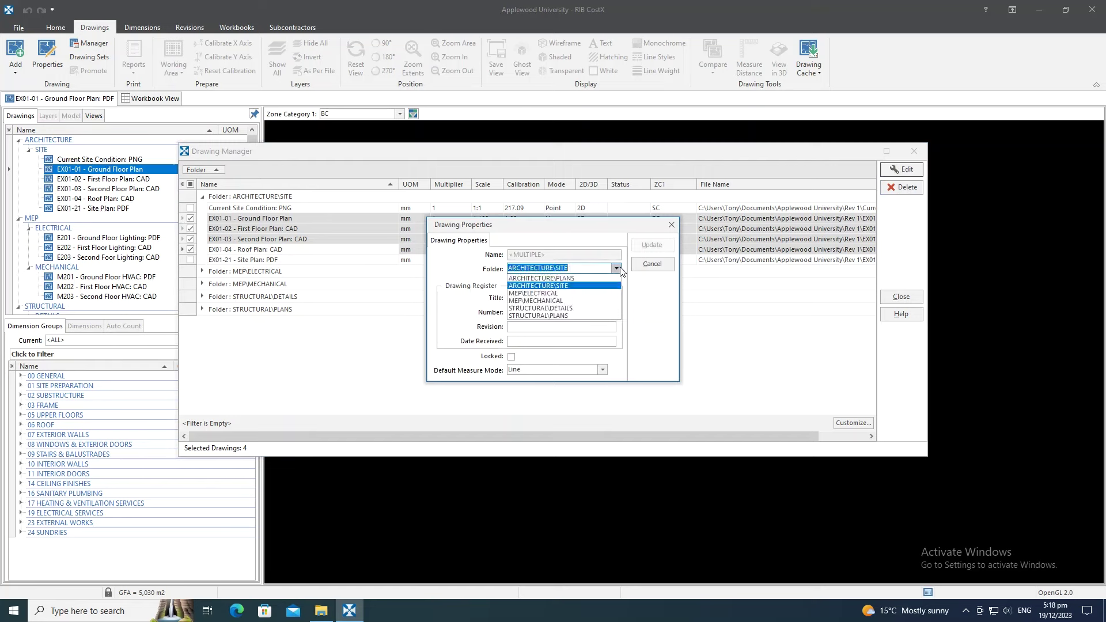
left_click(578, 279)
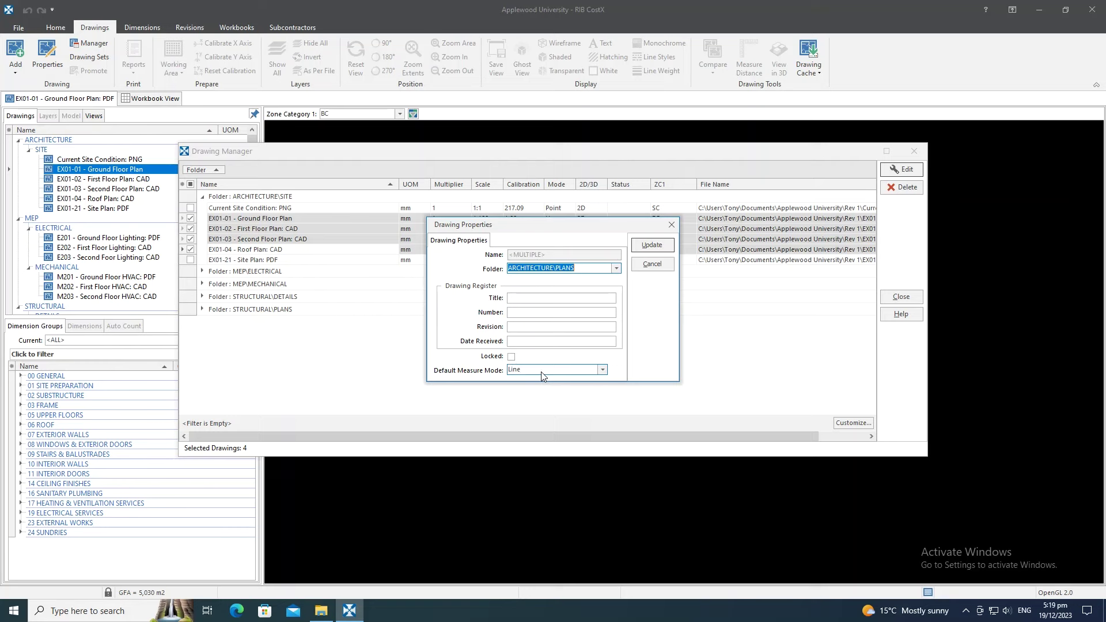
left_click(603, 369)
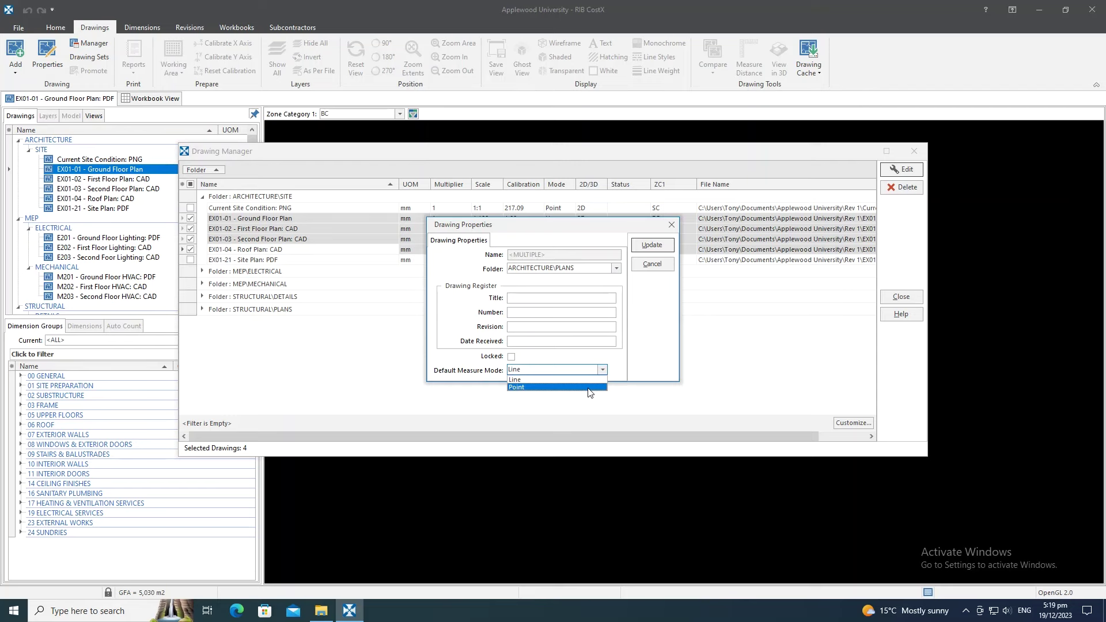
left_click(603, 370)
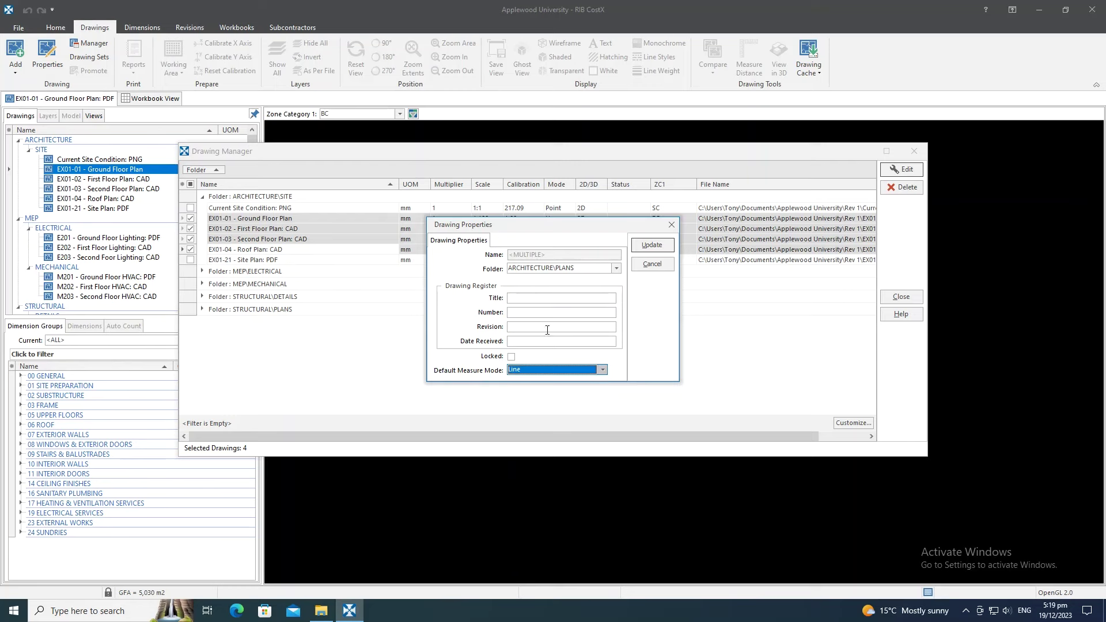
left_click(650, 244)
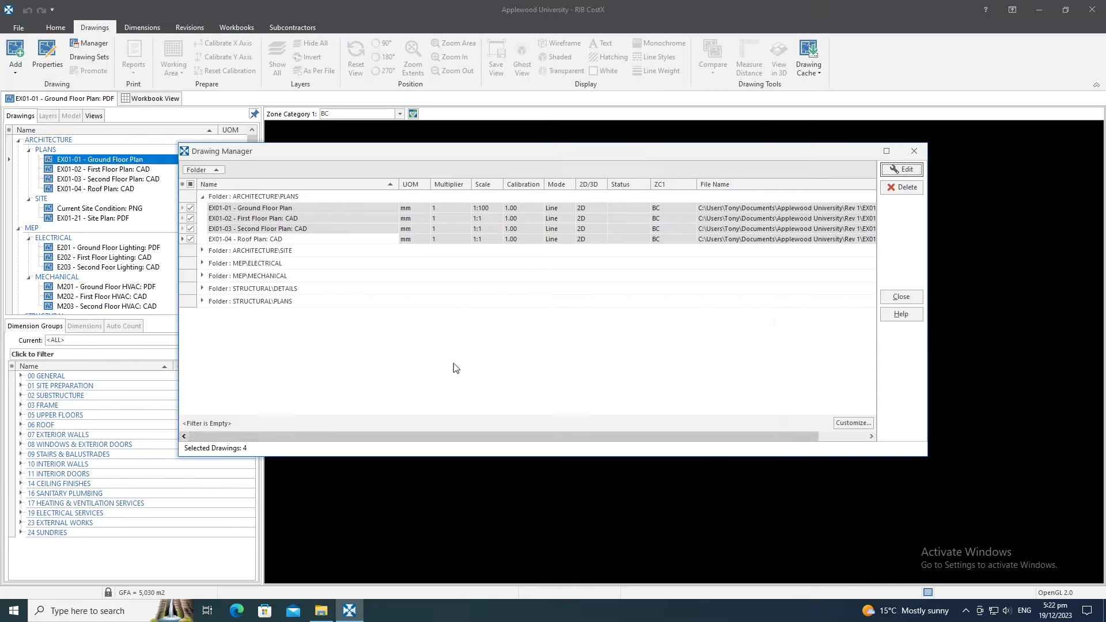
Step: Close the Drawing Manager and display the EX01-01 Ground Floor Plan drawing
left_click(901, 297)
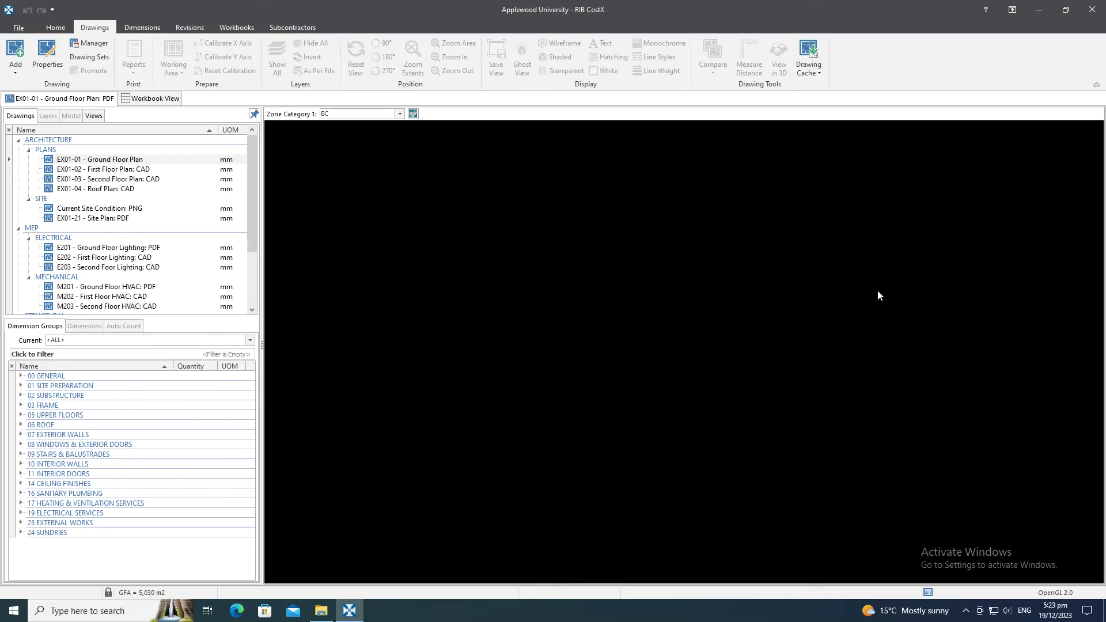
left_click(144, 160)
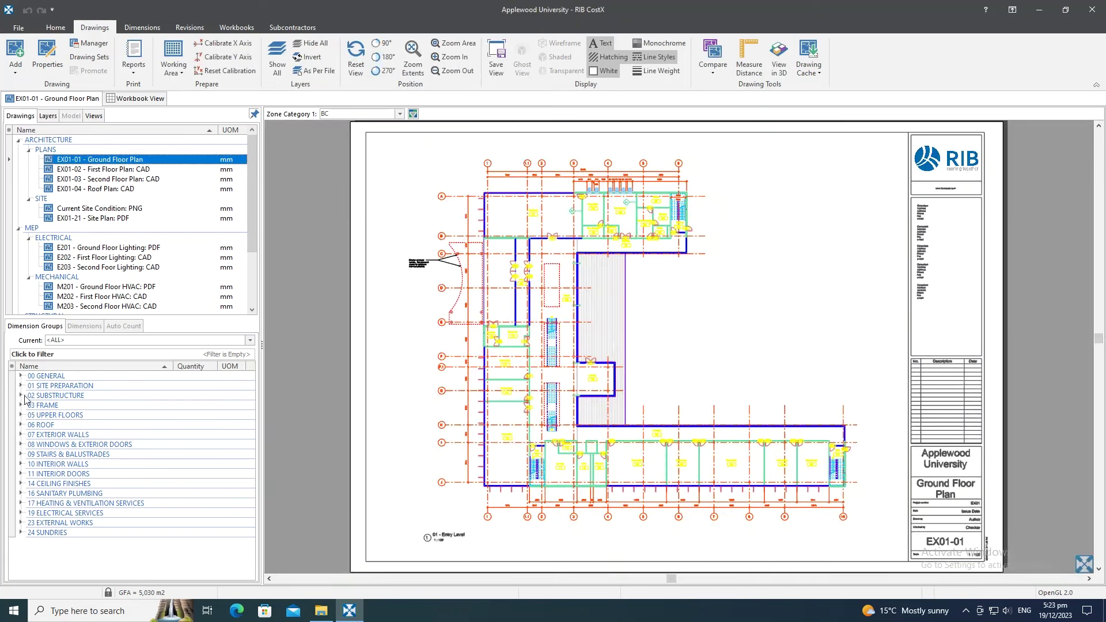
Step: Highlight 00 GENERAL > ROOMS > Instruction and list its six TS area dimensions
left_click(21, 375)
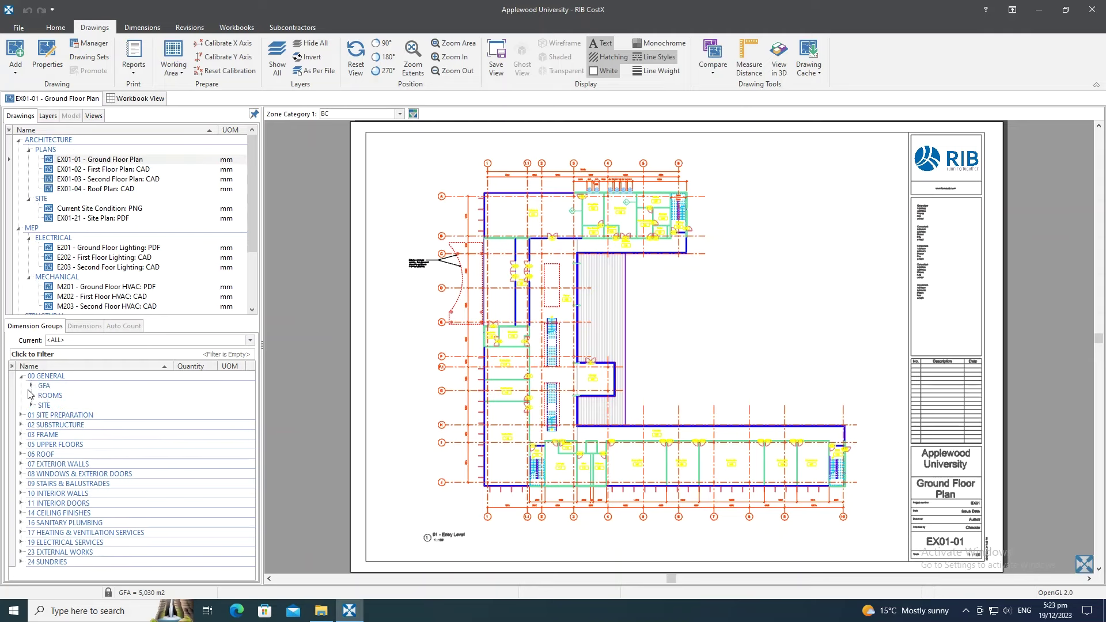
left_click(32, 397)
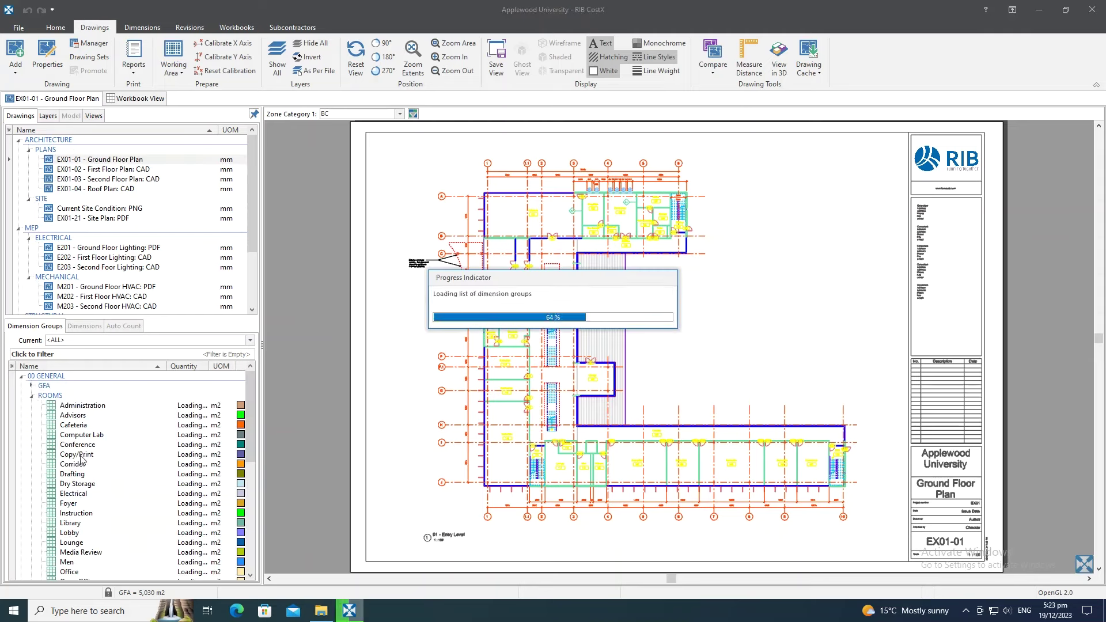
left_click(82, 516)
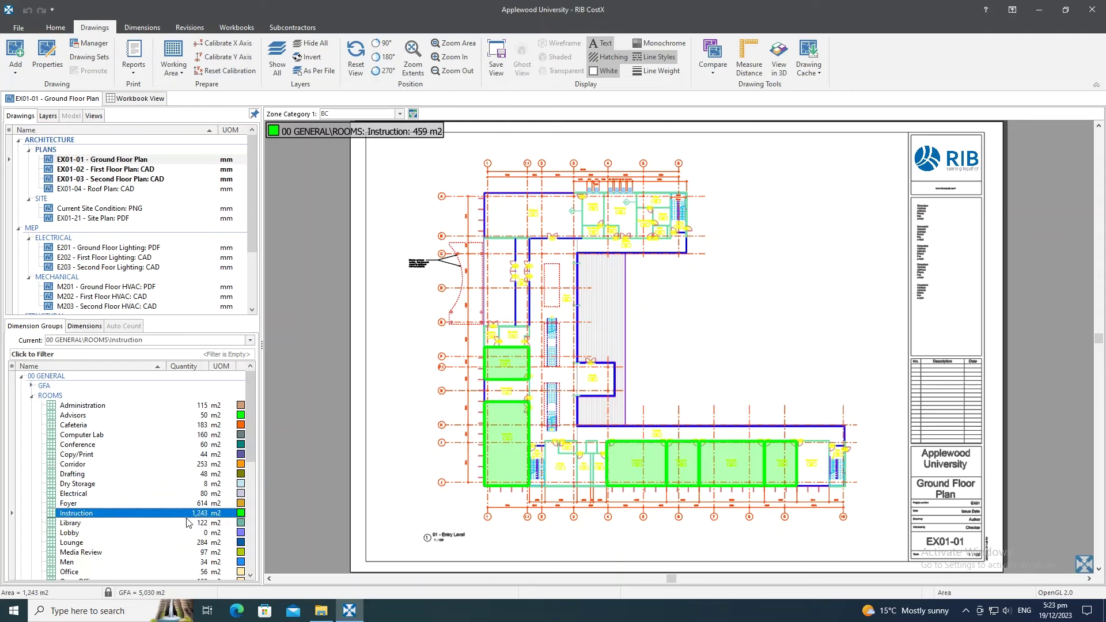
mouse_move(211, 524)
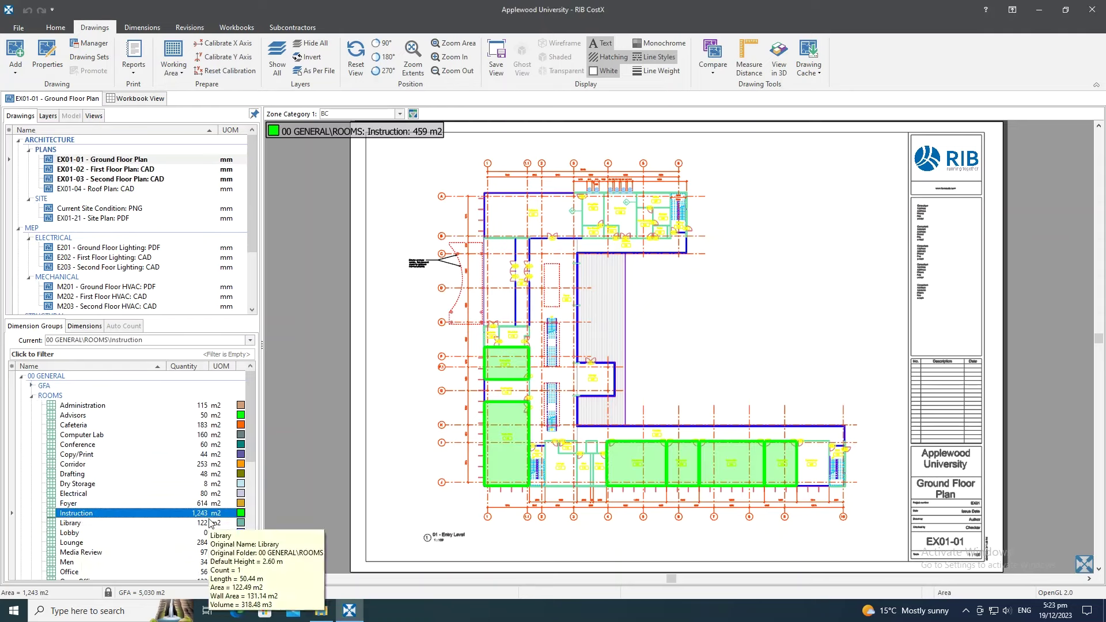
left_click(425, 137)
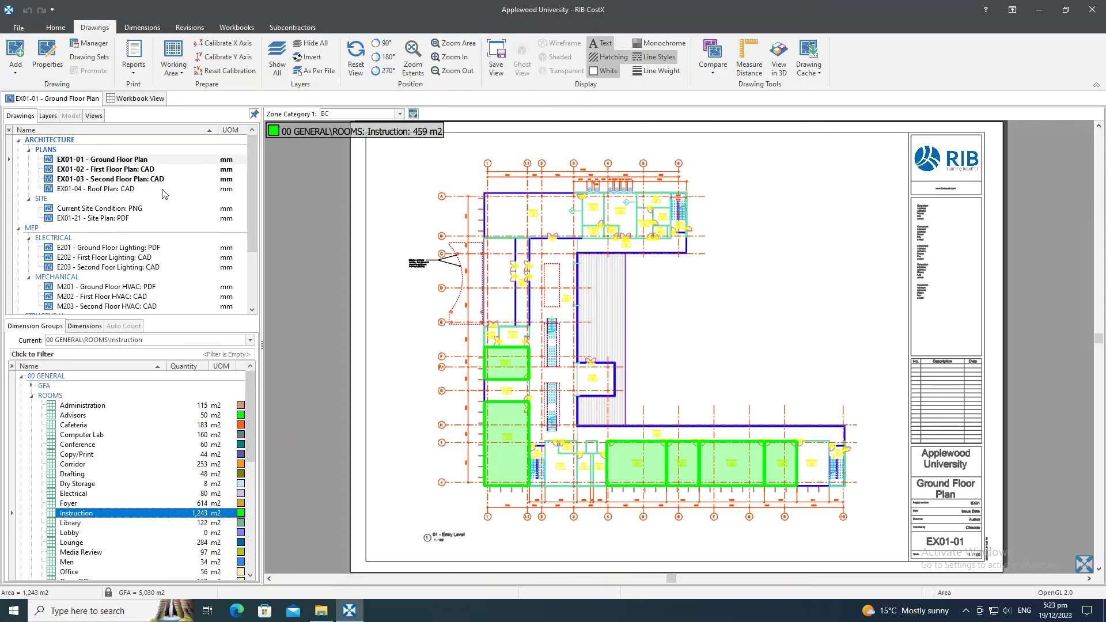
mouse_move(189, 196)
left_click(84, 327)
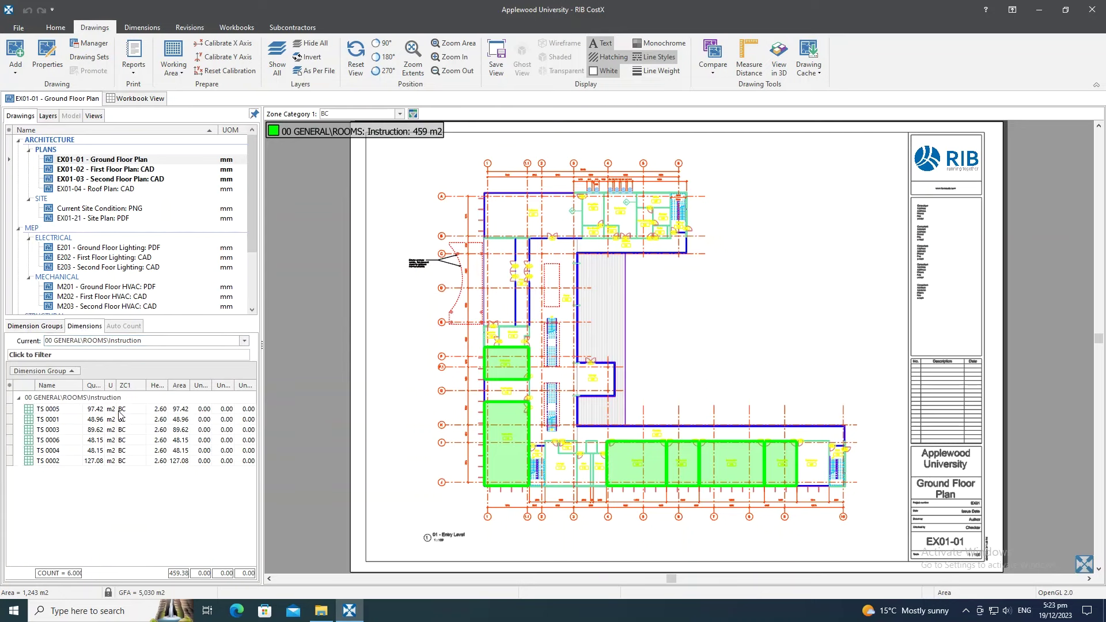
Step: Hide the Unknown 1, Unknown 2 and Unknown 3 columns in the dimension grid
left_click(9, 385)
left_click(13, 374)
left_click(13, 363)
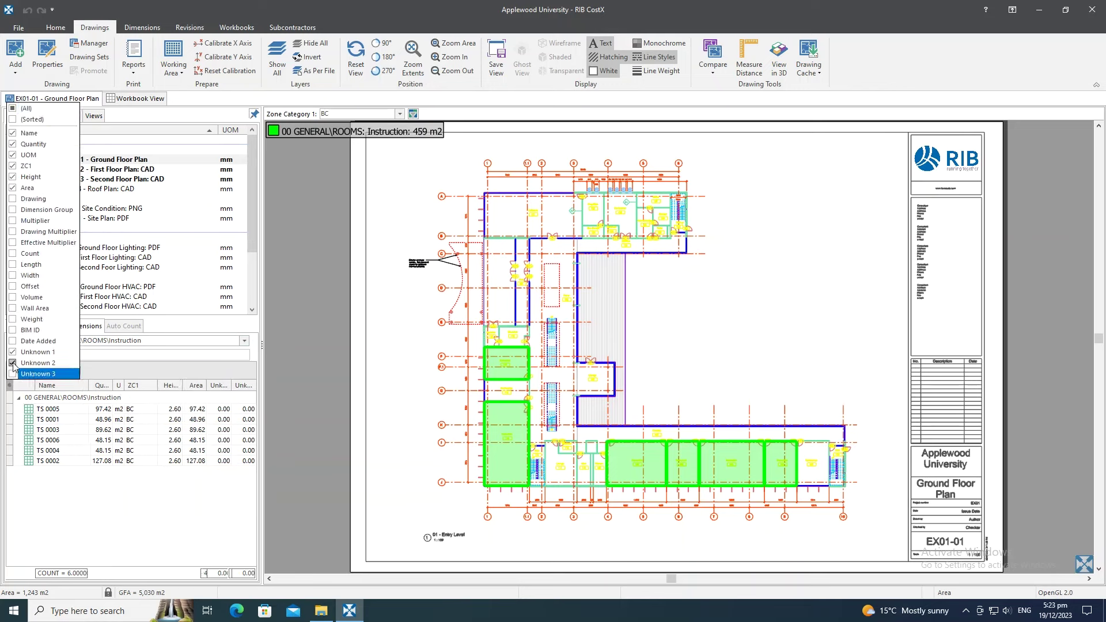
left_click(12, 352)
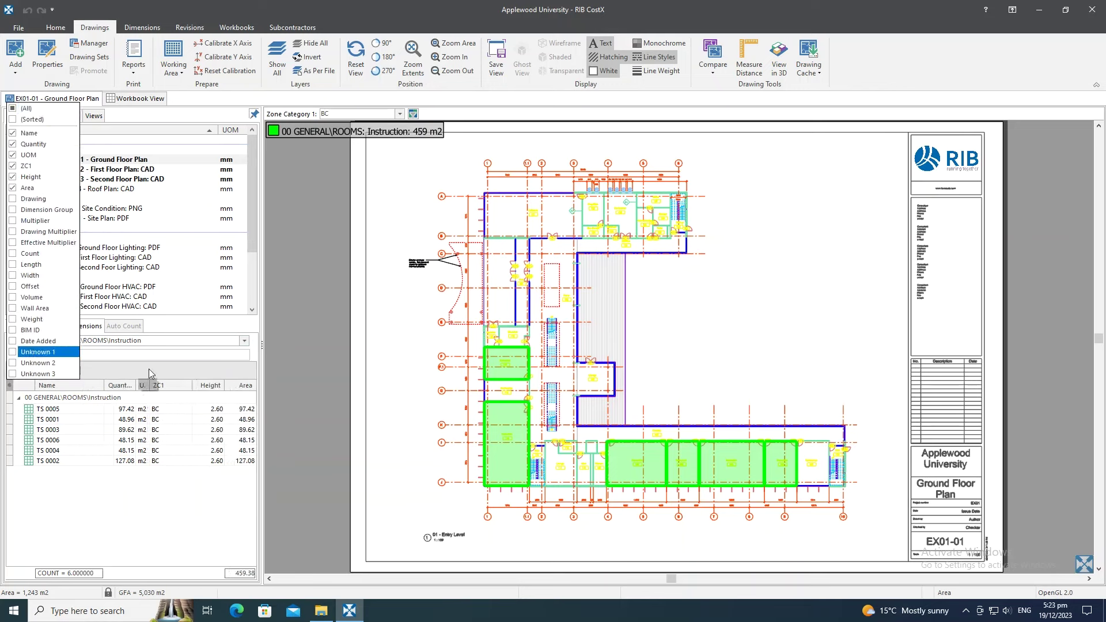
left_click(144, 380)
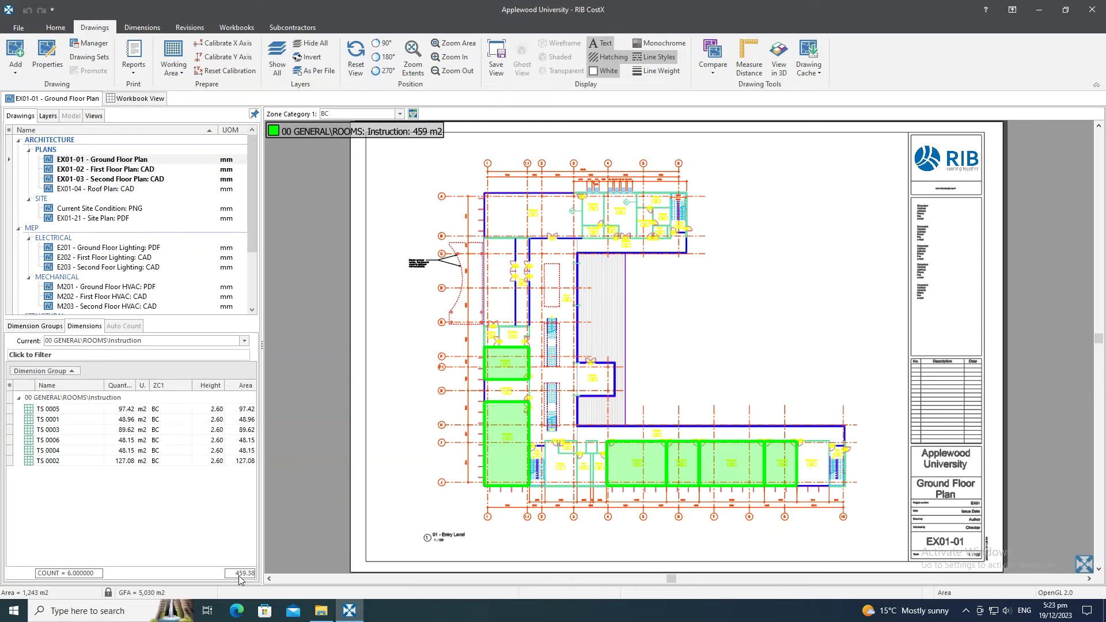
Step: Filter the Instruction dimensions to the current drawing, leaving six entries totalling 459.38 m2
left_click_drag(240, 579, 278, 472)
left_click_drag(420, 155, 135, 323)
left_click(35, 355)
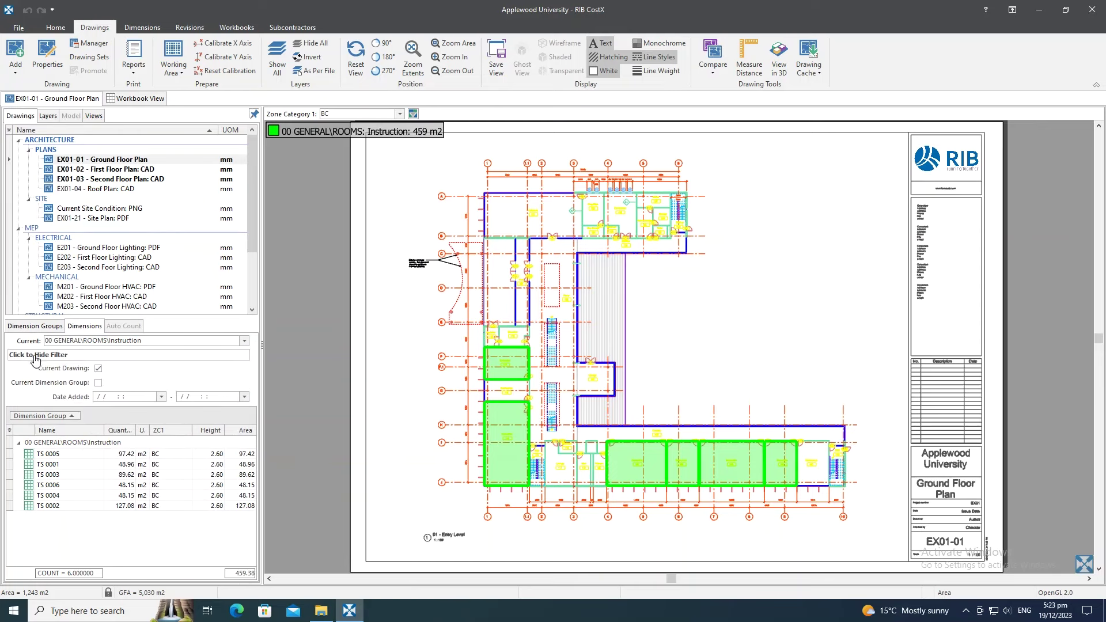
left_click(99, 369)
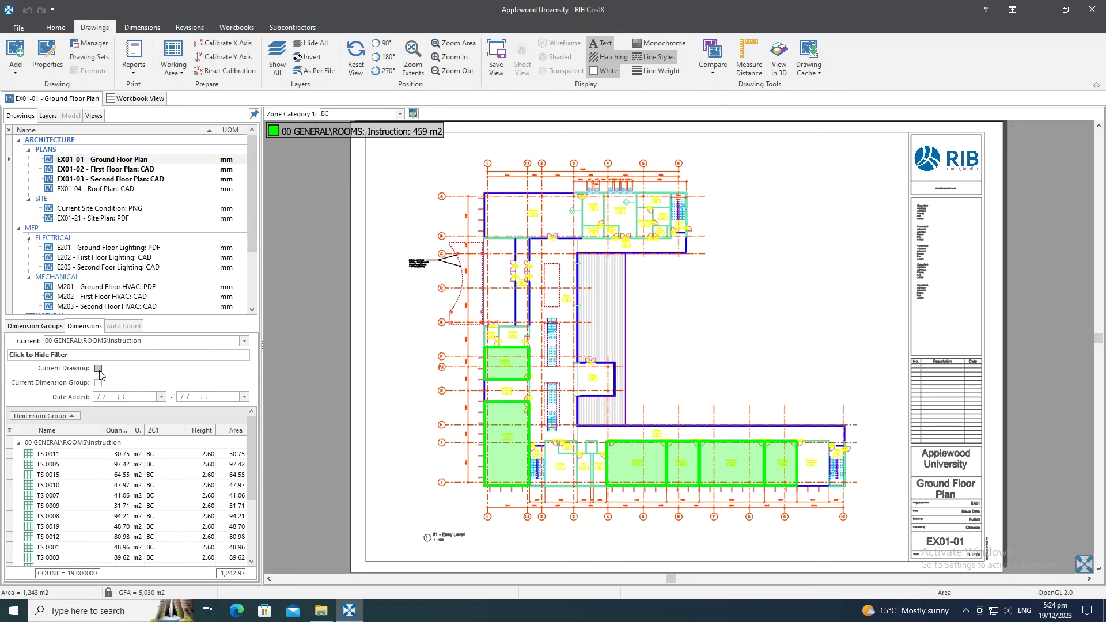
left_click(99, 368)
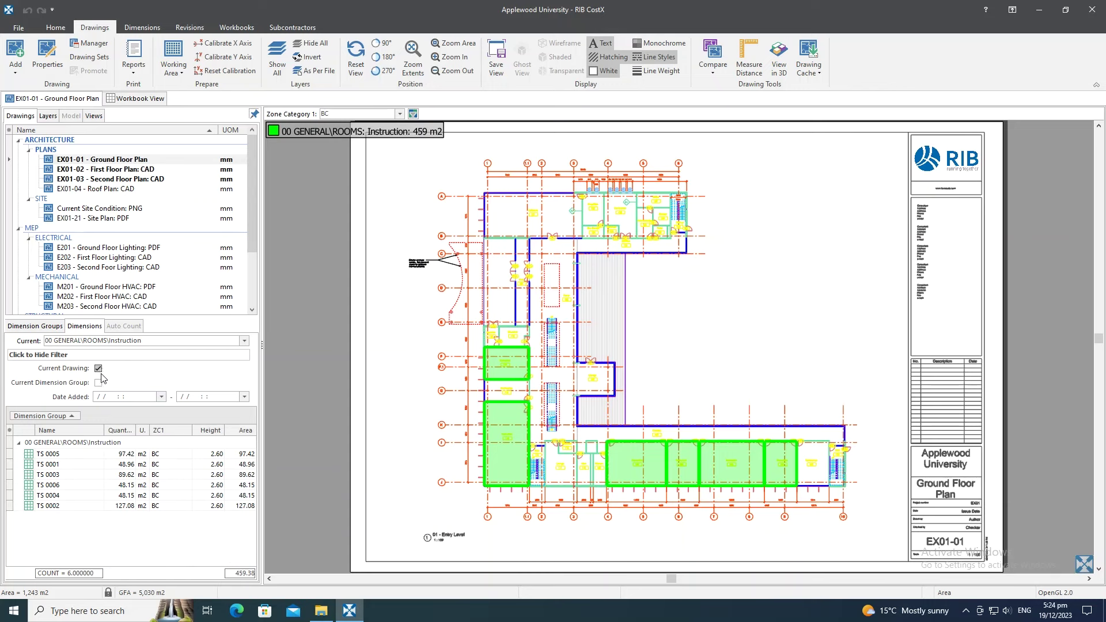
left_click(46, 355)
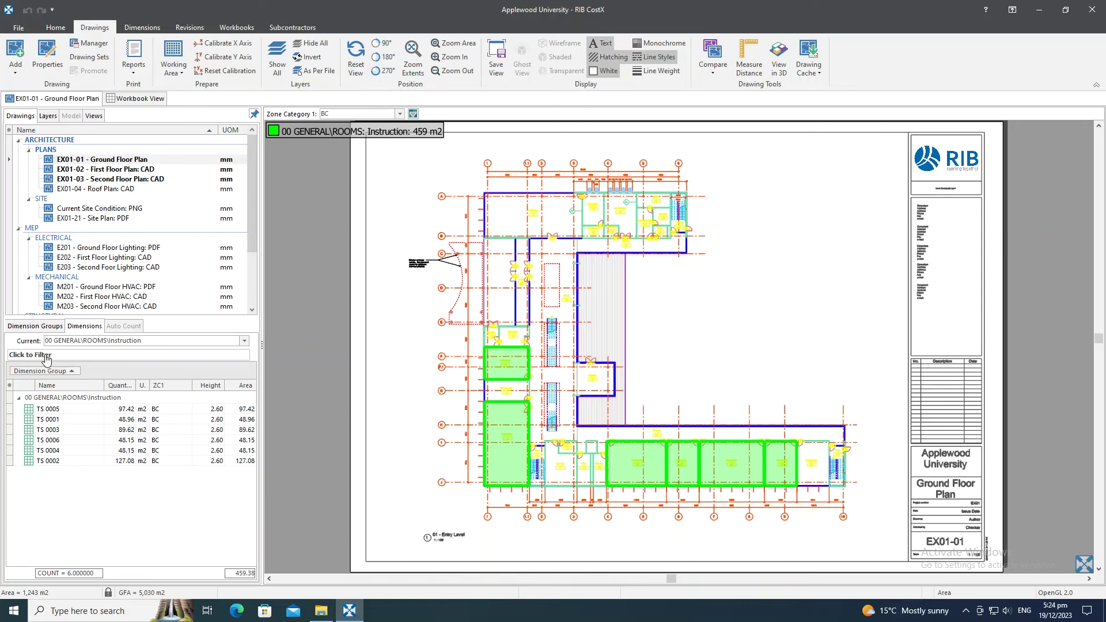
Step: Show the Dimension Groups tree and open the S-1-1 Ground Floor Structure PDF drawing
left_click(44, 327)
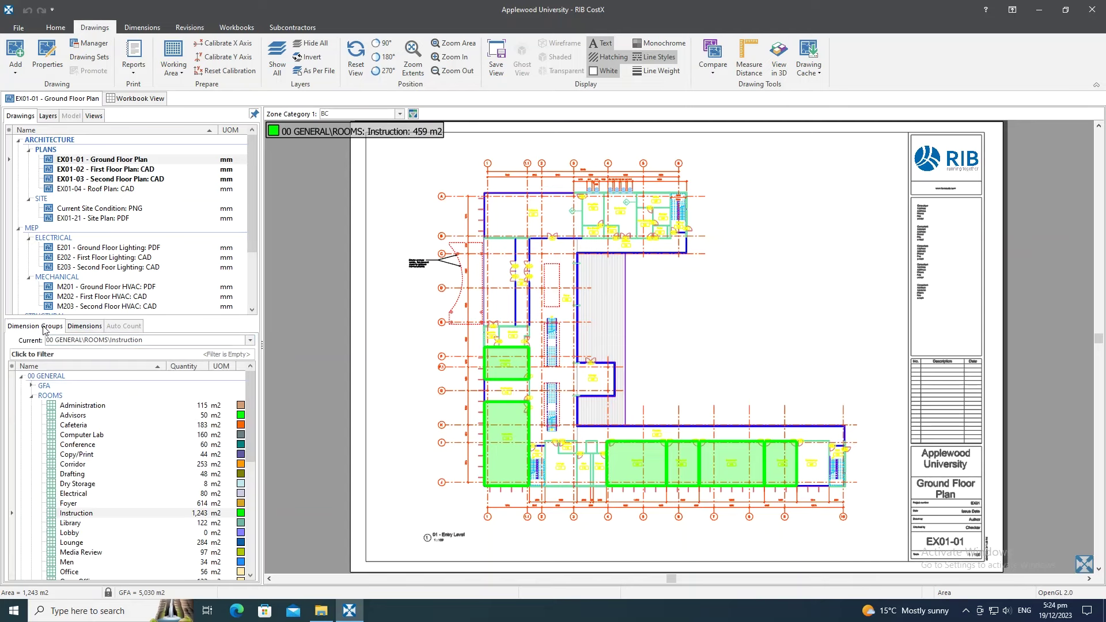
left_click_drag(253, 249, 253, 298)
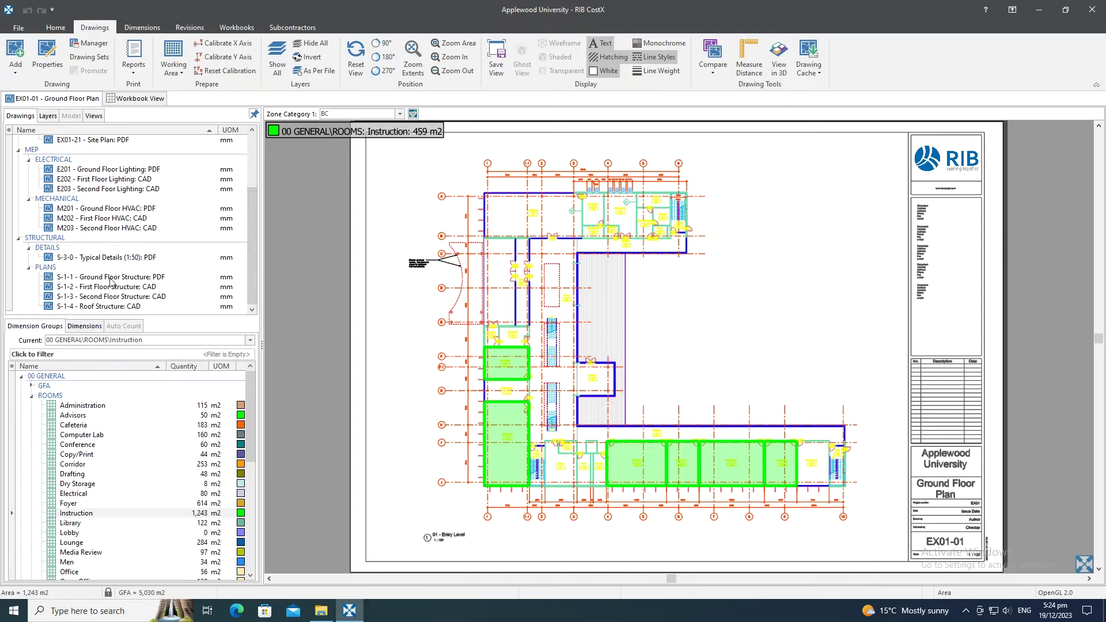
double_click(111, 279)
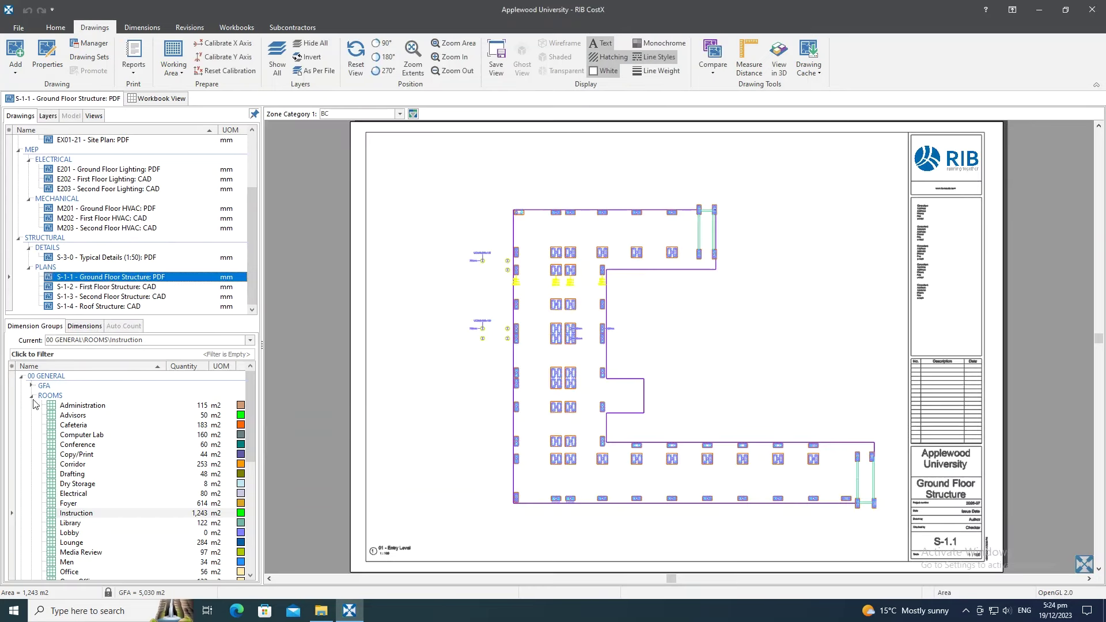
Step: Expand 02.04 ISOLATED BASE FOUNDATIONS and highlight Pile Cap-2 and Pile Cap-4 to check their count
left_click(32, 395)
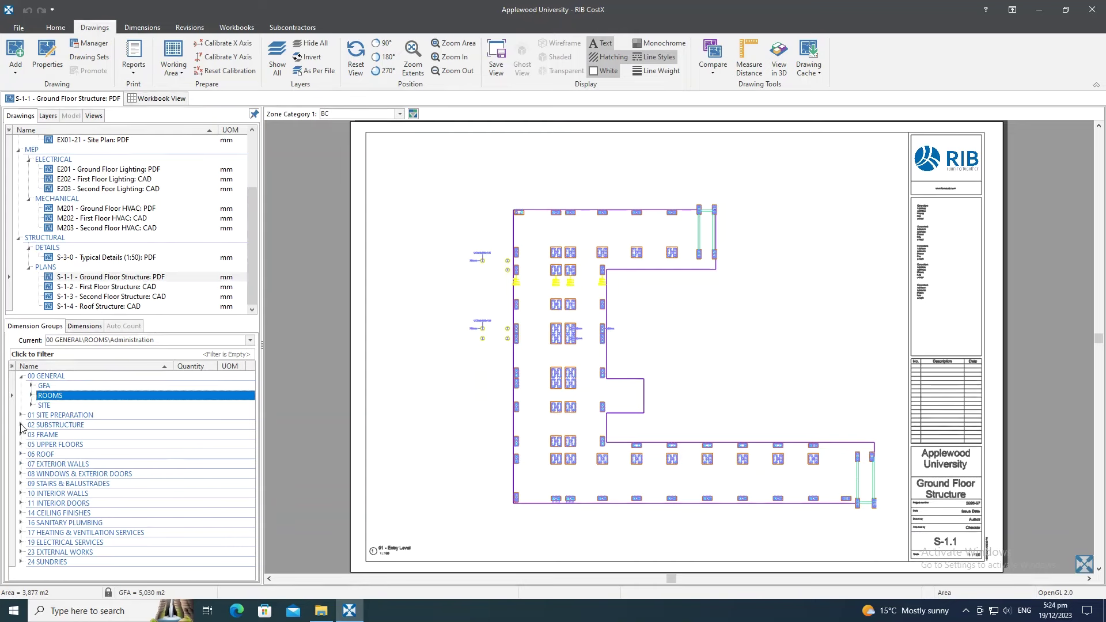
left_click(22, 425)
left_click(31, 445)
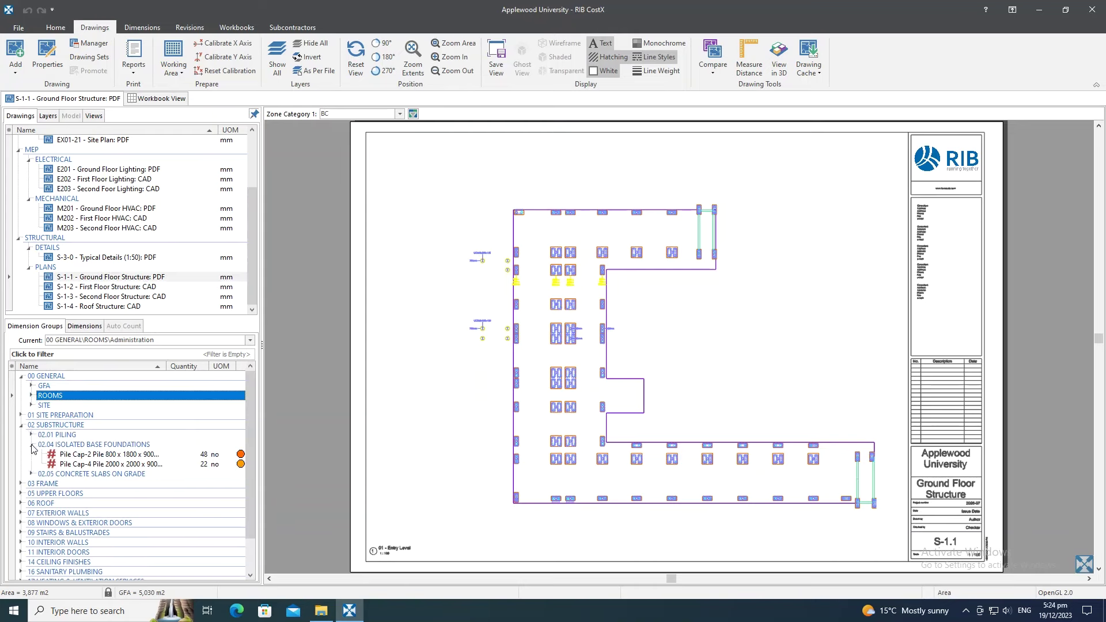
left_click(96, 454)
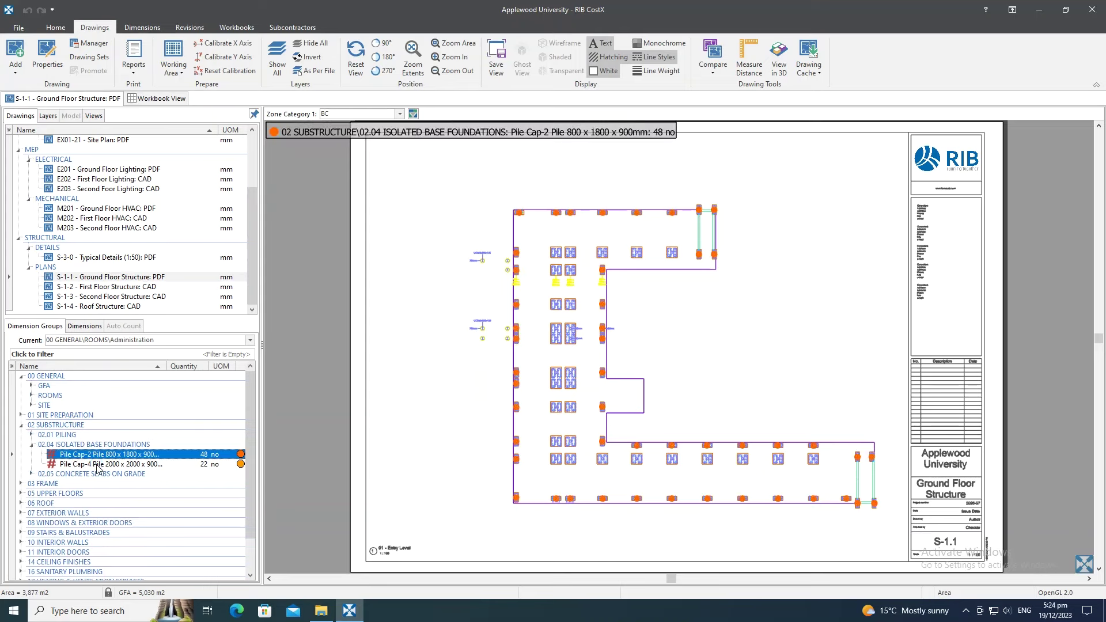
left_click(97, 465, "ctrl")
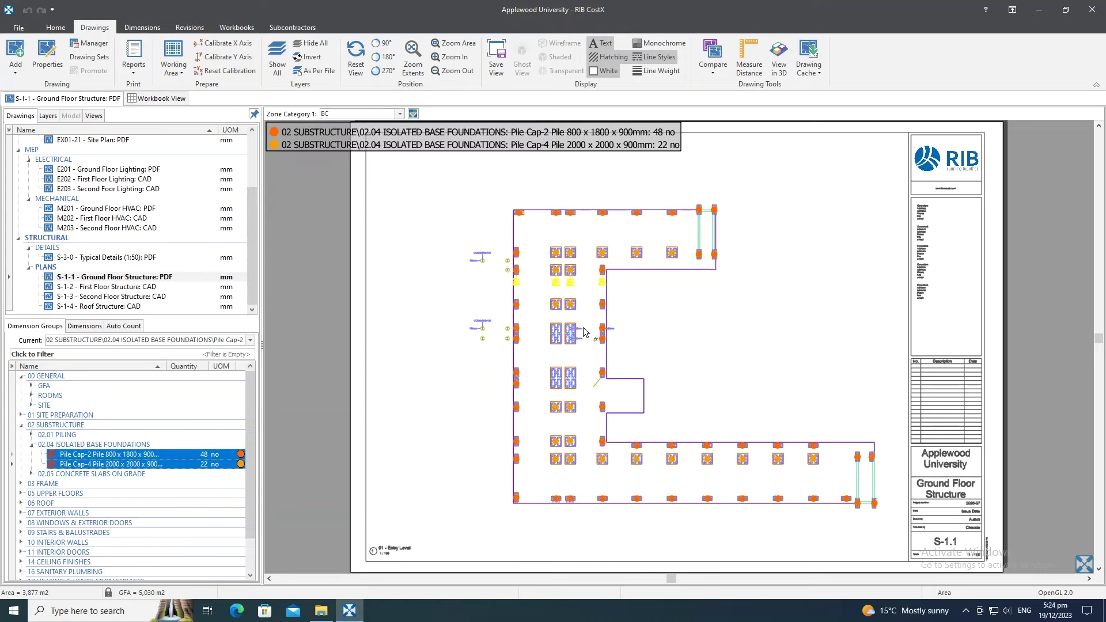
left_click(595, 381)
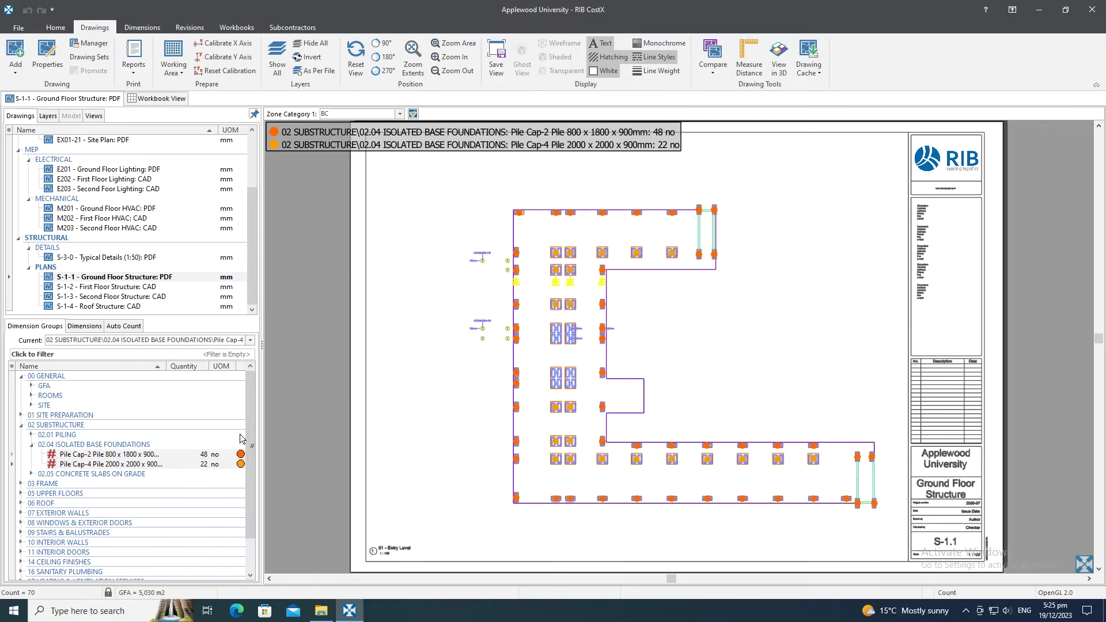
Step: Highlight only Pile Cap-4 and open its Dimension Group Properties
left_click(207, 458, "shift")
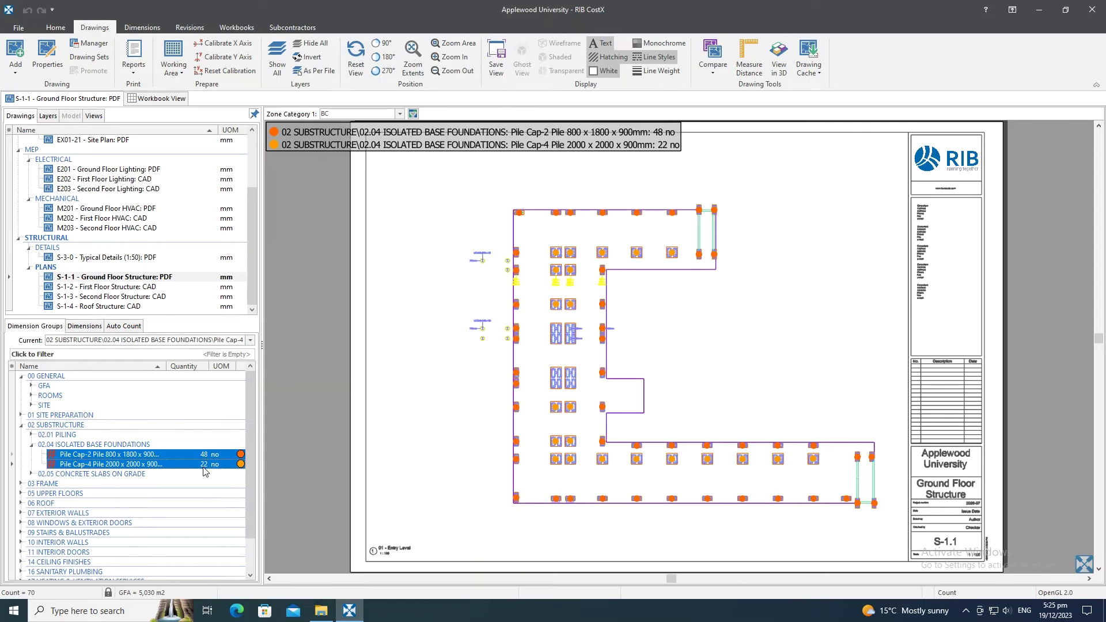
mouse_move(175, 466)
left_click(174, 466)
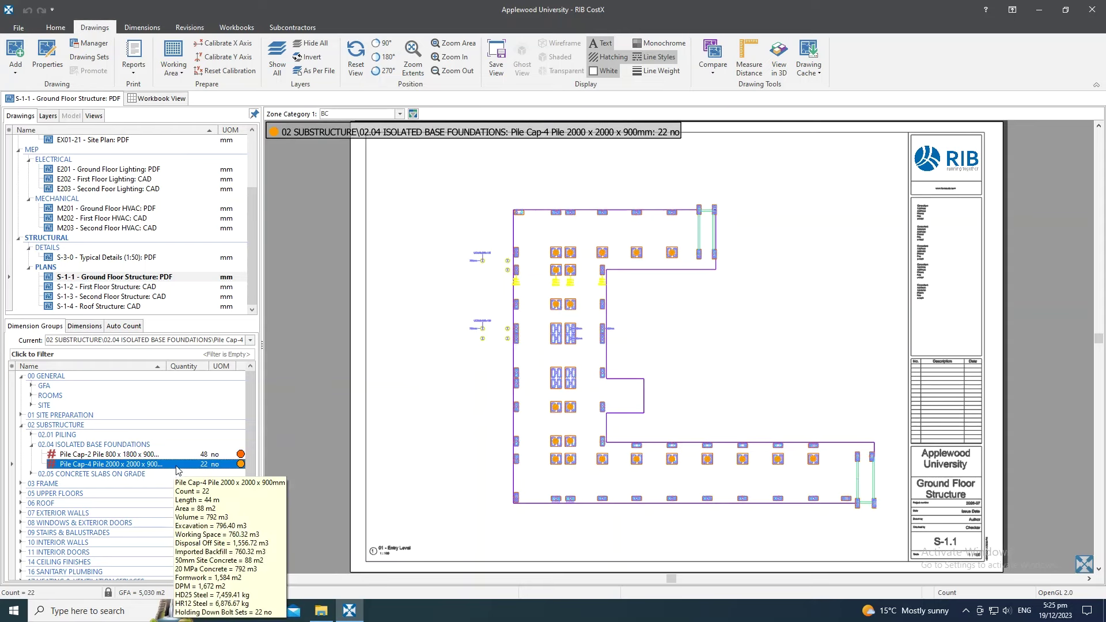
double_click(139, 465)
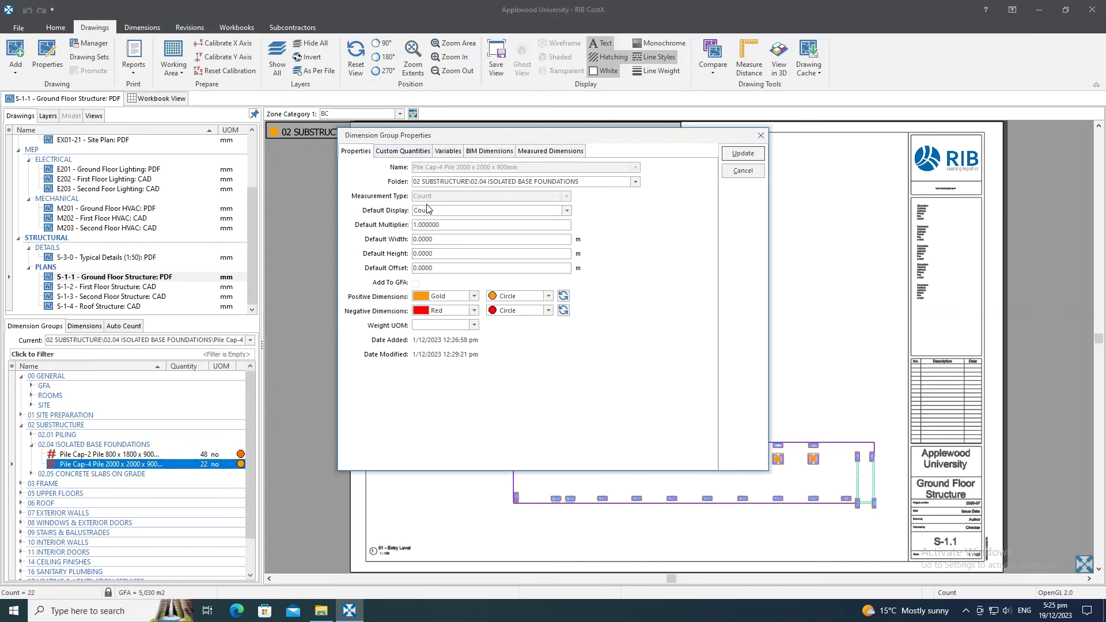
Step: Review Pile Cap-4's Custom Quantities and Measured Dimensions formulas, then cancel unchanged
left_click(412, 153)
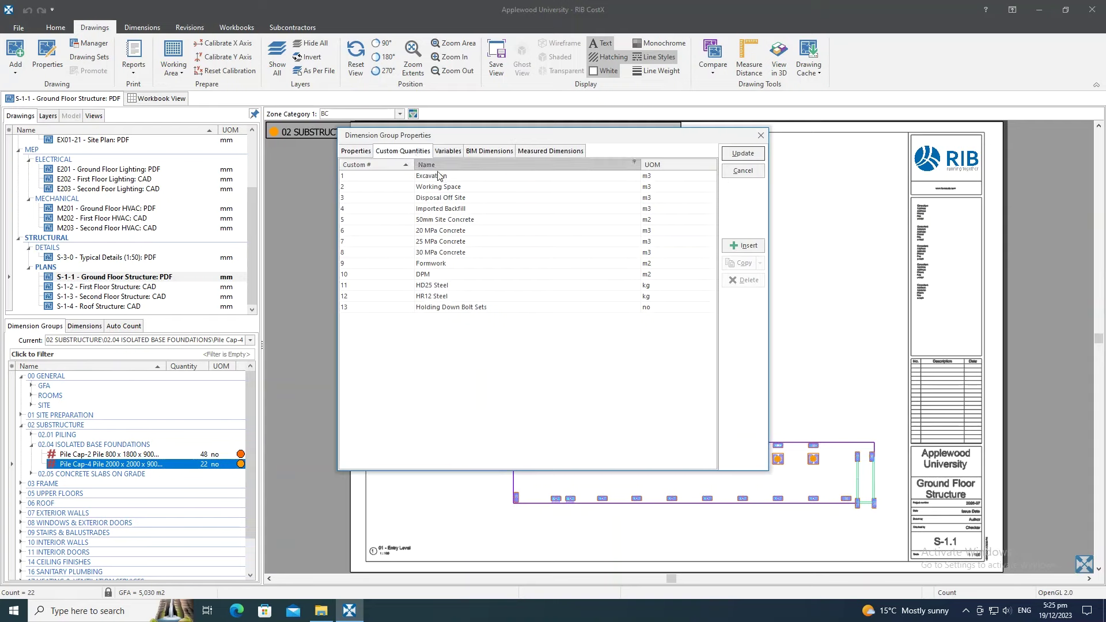
left_click(546, 152)
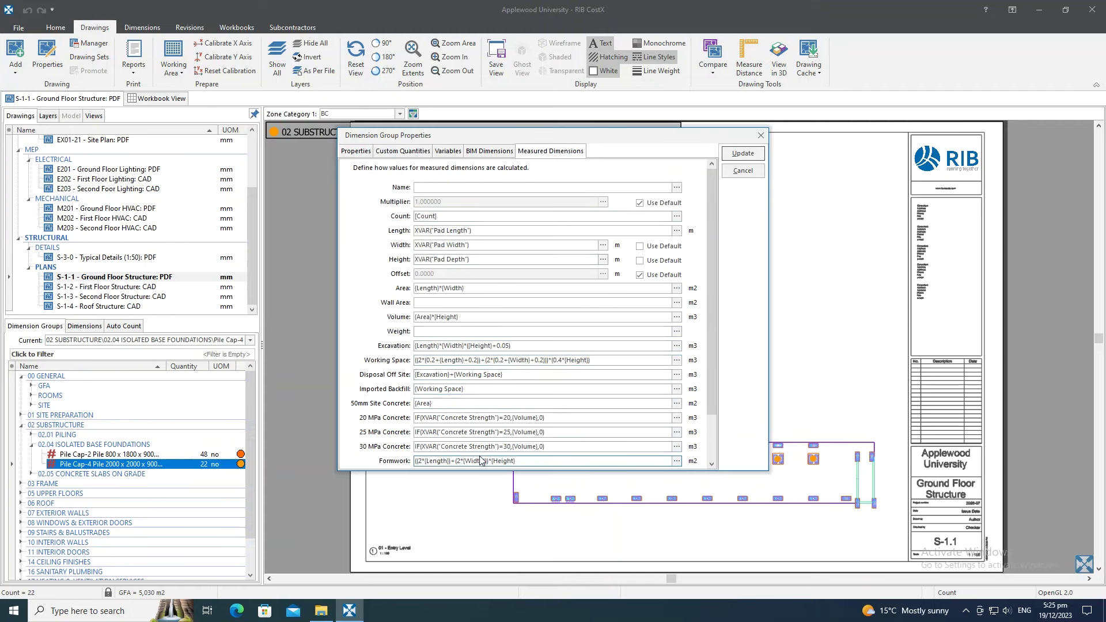
mouse_move(712, 398)
left_mouse_down()
mouse_move(714, 465)
mouse_move(711, 399)
left_mouse_up()
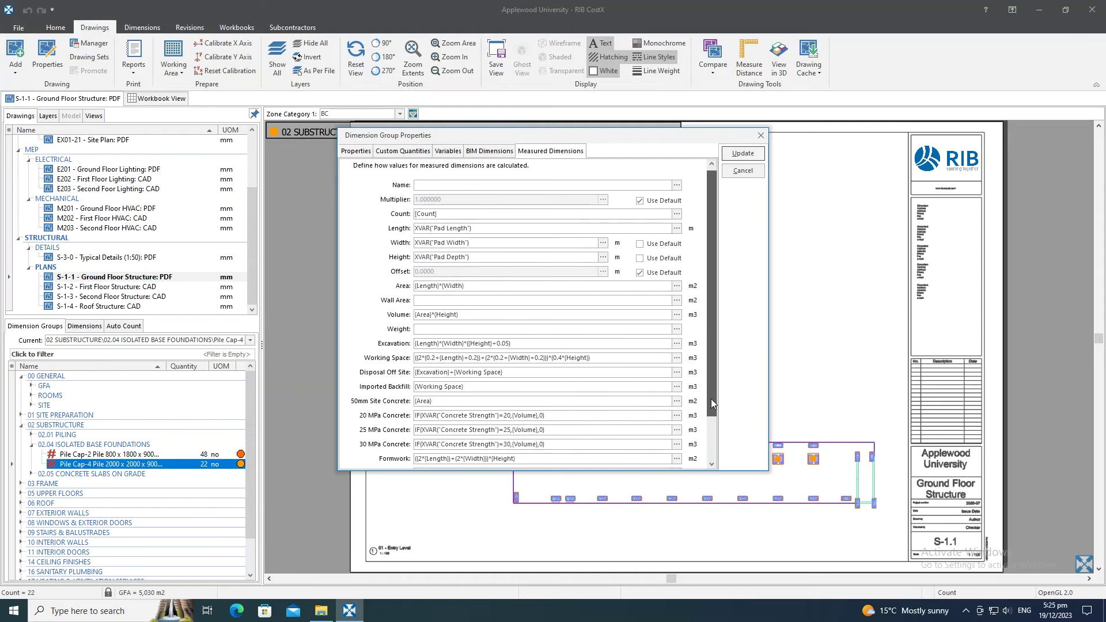
left_click(737, 171)
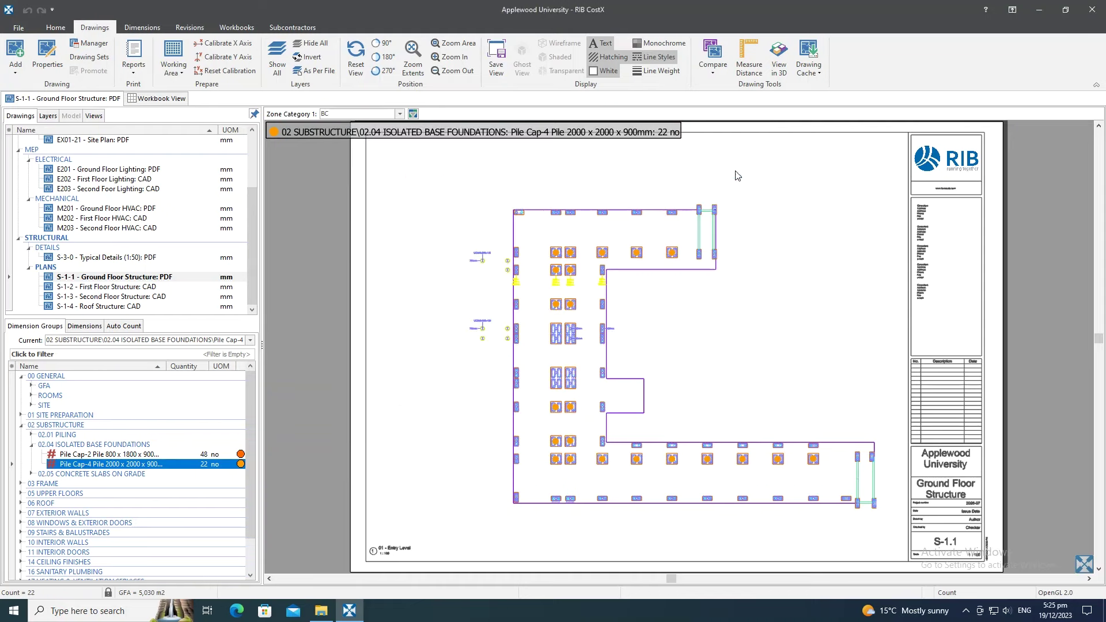
Step: Copy Pile Cap-4 without dimensions as 'Pile Cap-8 Pile 4000 x 2000 x 900mm'
right_click(168, 466)
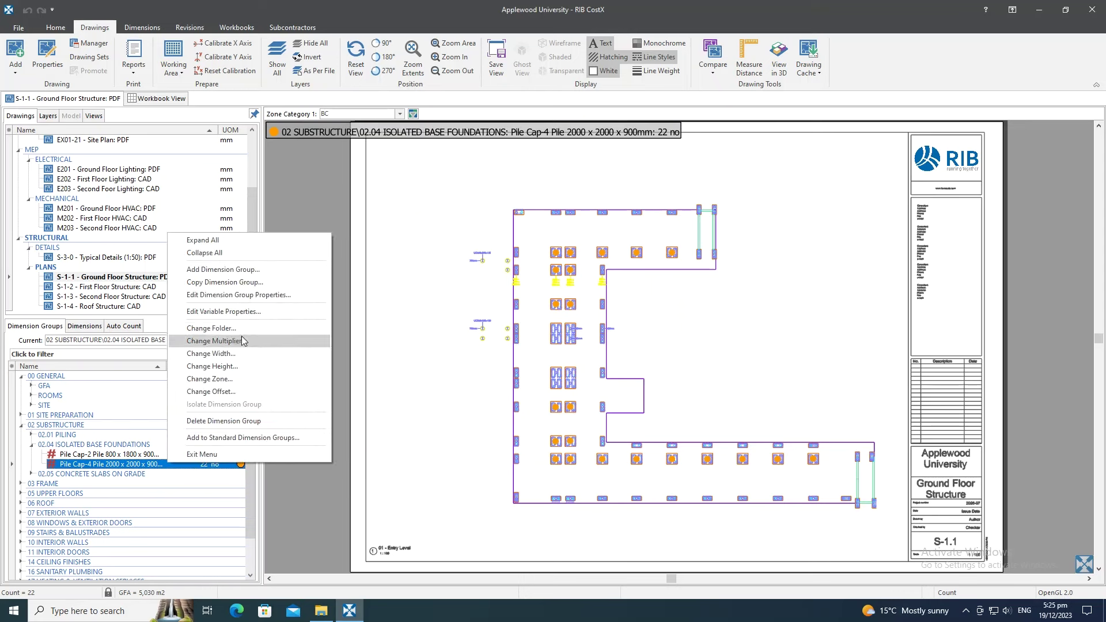
left_click(243, 286)
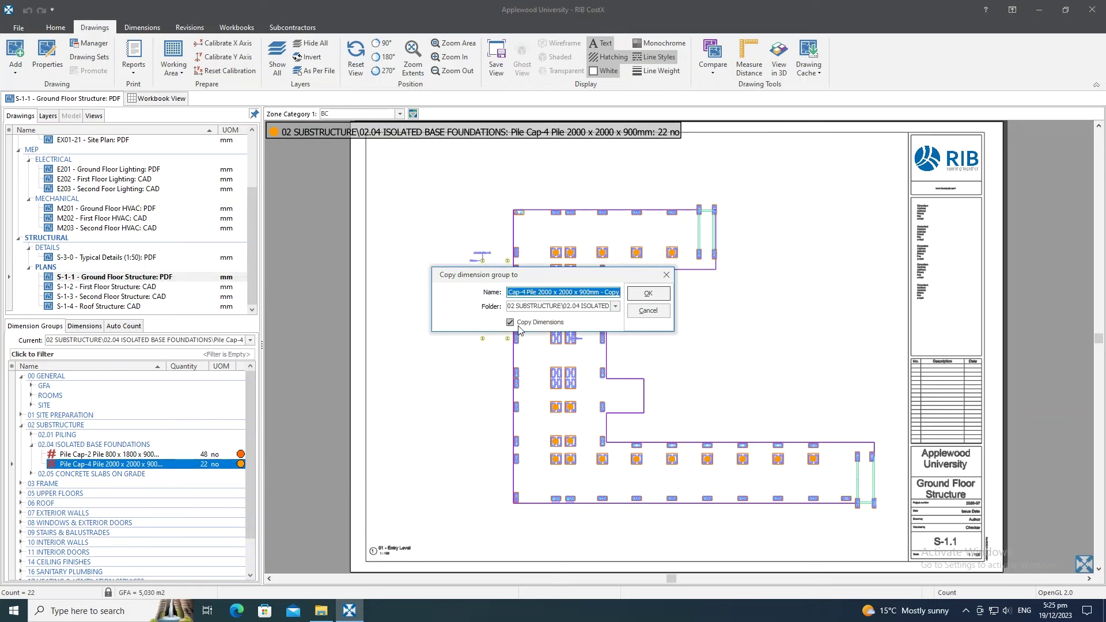
left_click(512, 324)
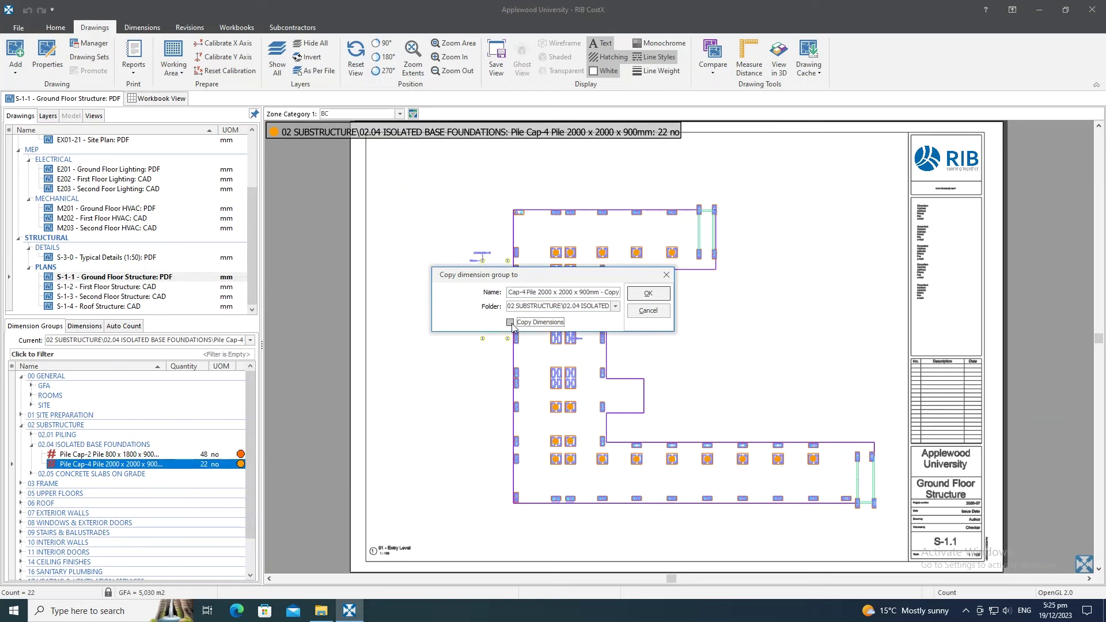
left_click(524, 292)
left_click_drag(524, 293, 524, 291)
type("8")
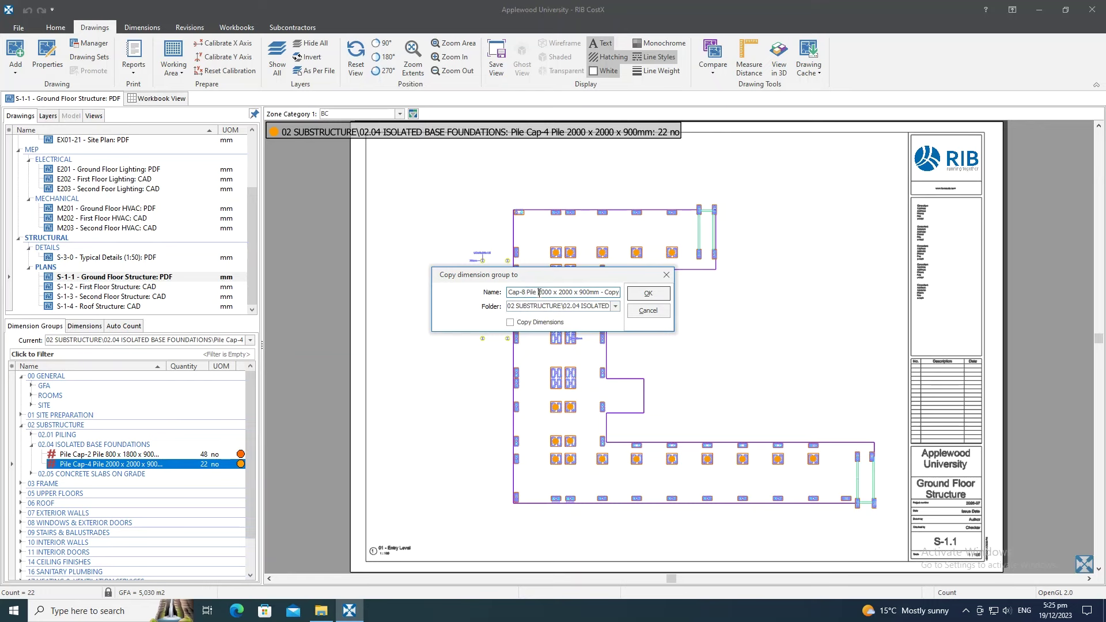
left_click_drag(538, 293, 541, 292)
type("4")
left_click_drag(599, 293, 621, 292)
key("Delete")
left_click(647, 294)
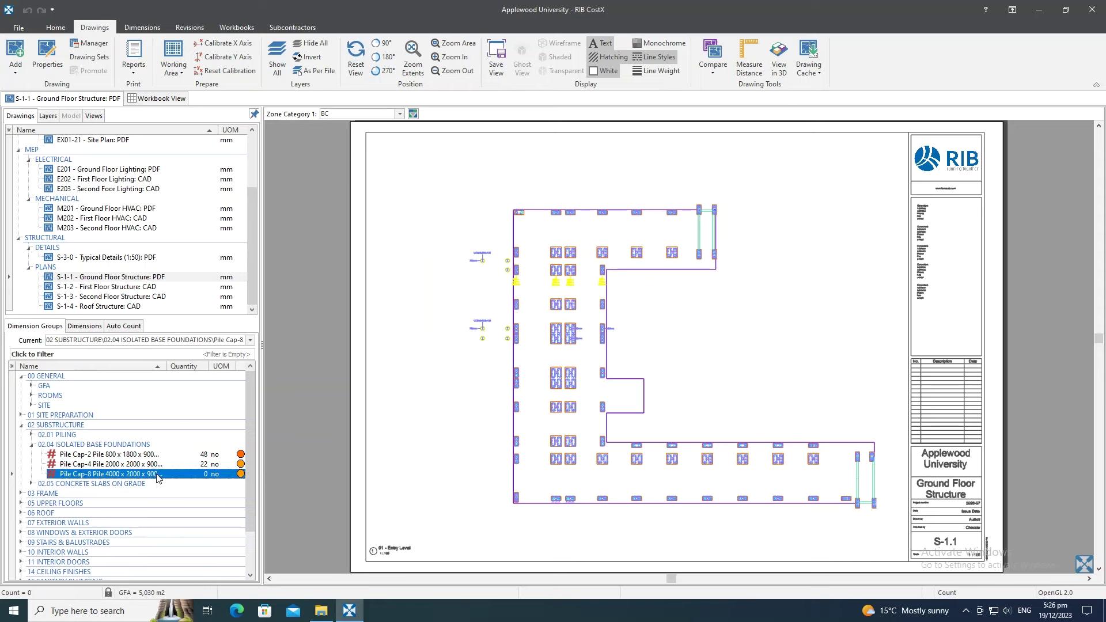
Step: Check Pile Cap-8's custom quantities, close its properties unchanged, and select the group
double_click(156, 475)
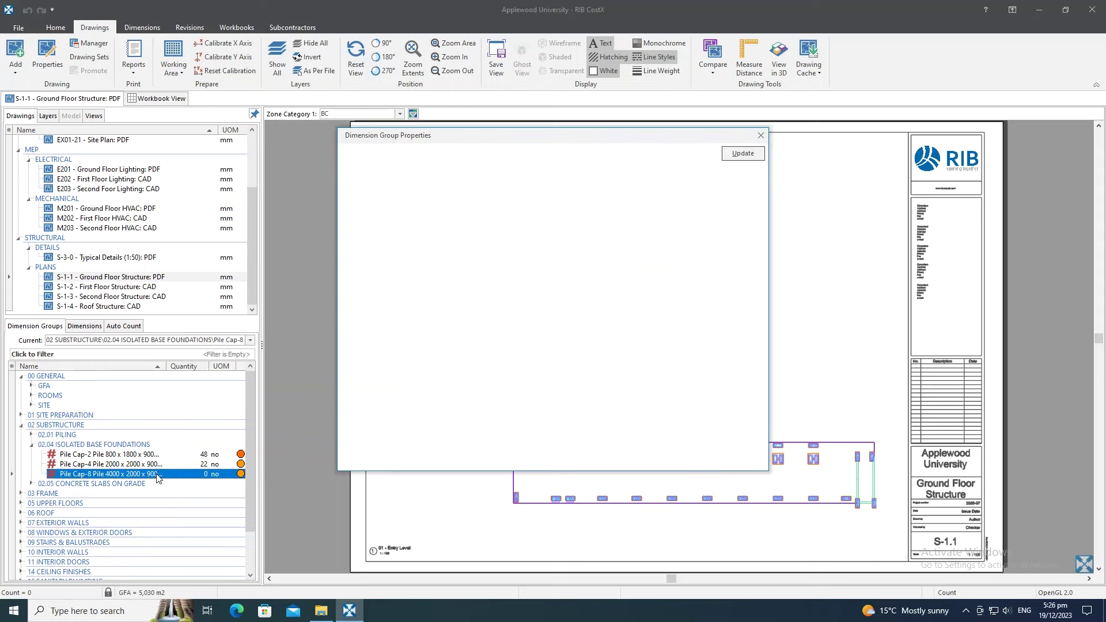
left_click(401, 153)
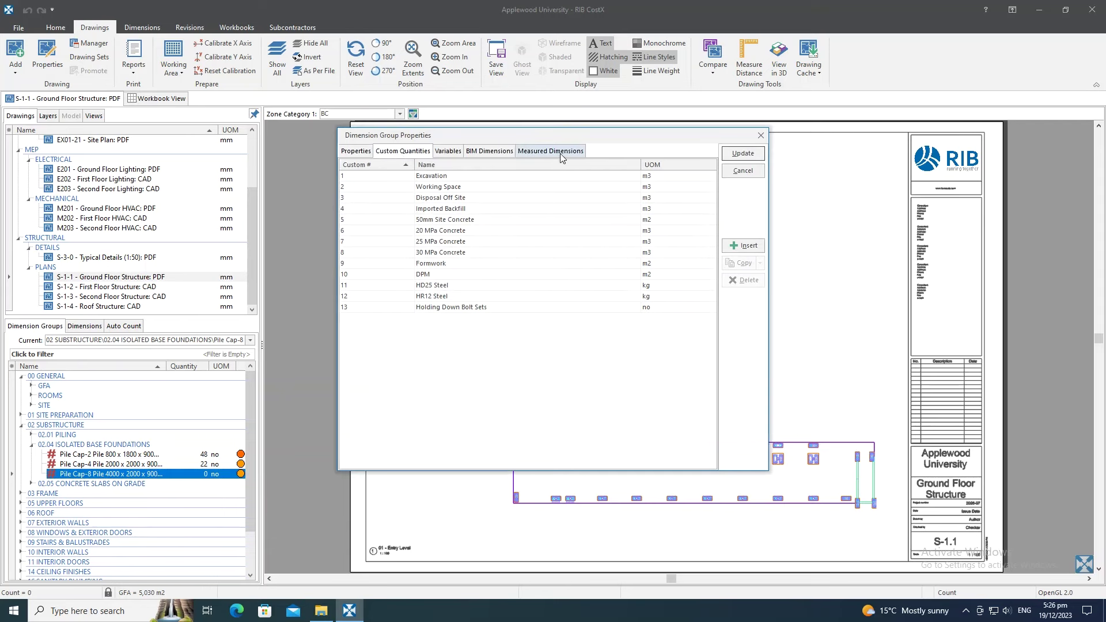
left_click(743, 171)
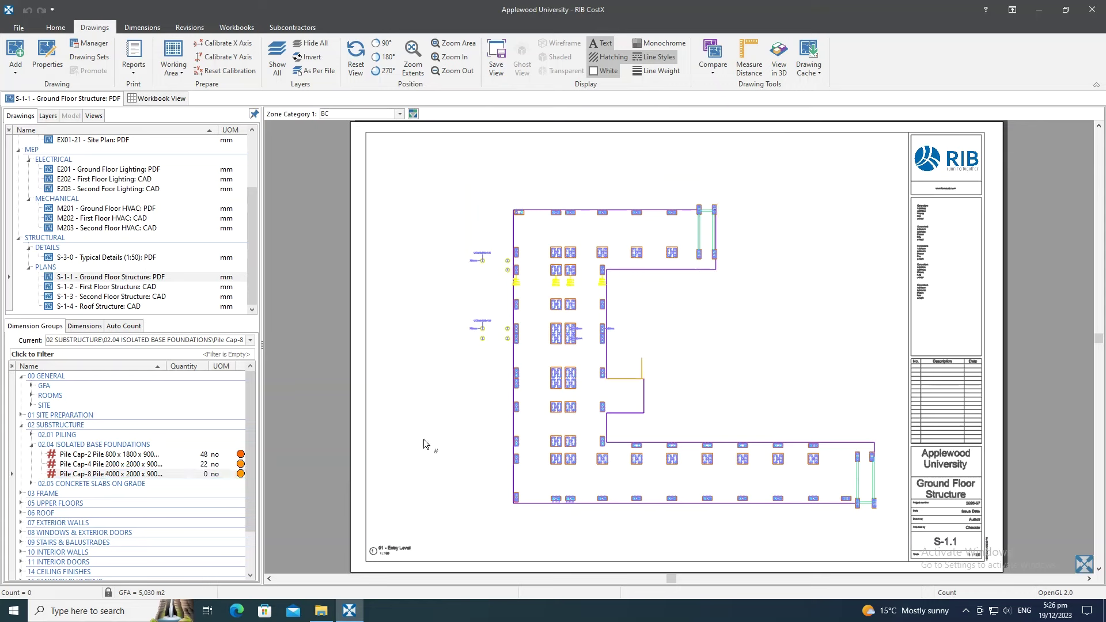
left_click(153, 474)
left_click(157, 465)
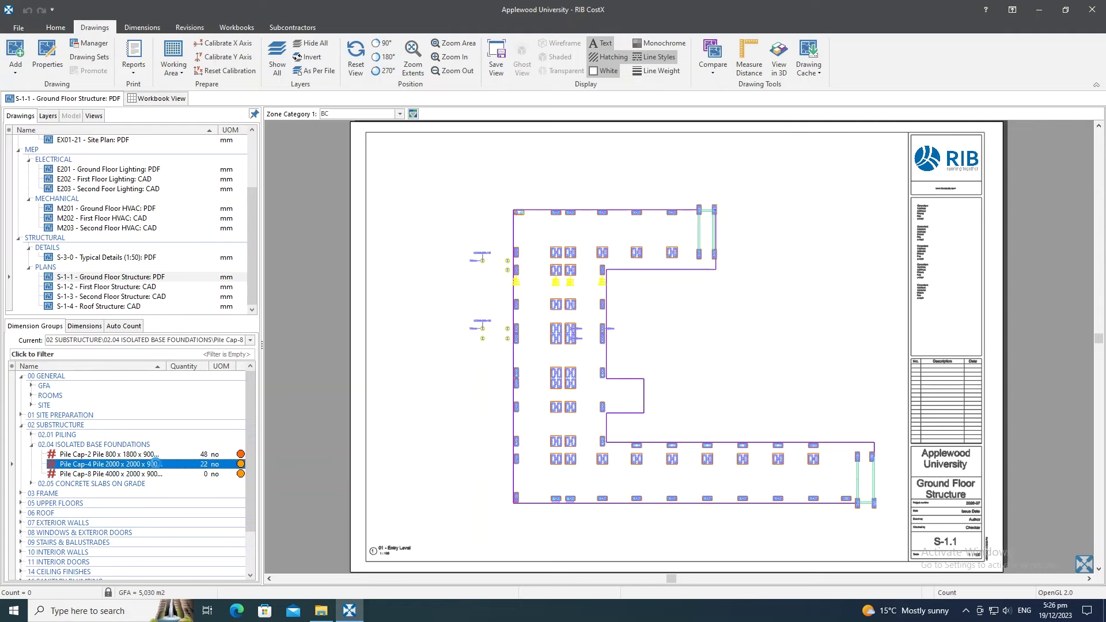
right_click(156, 465)
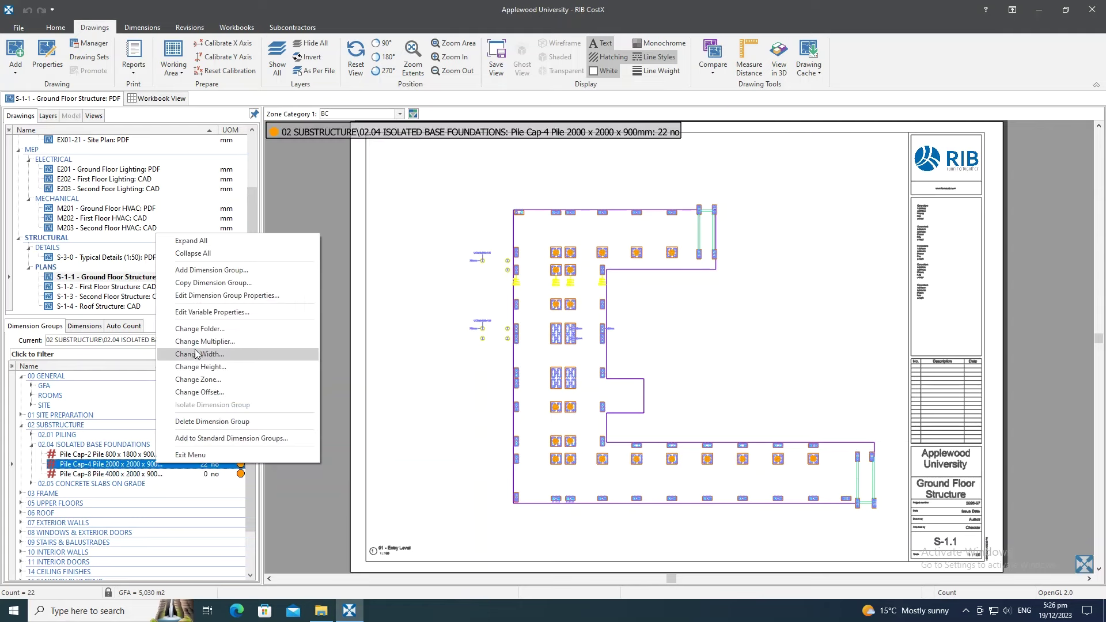
left_click(198, 282)
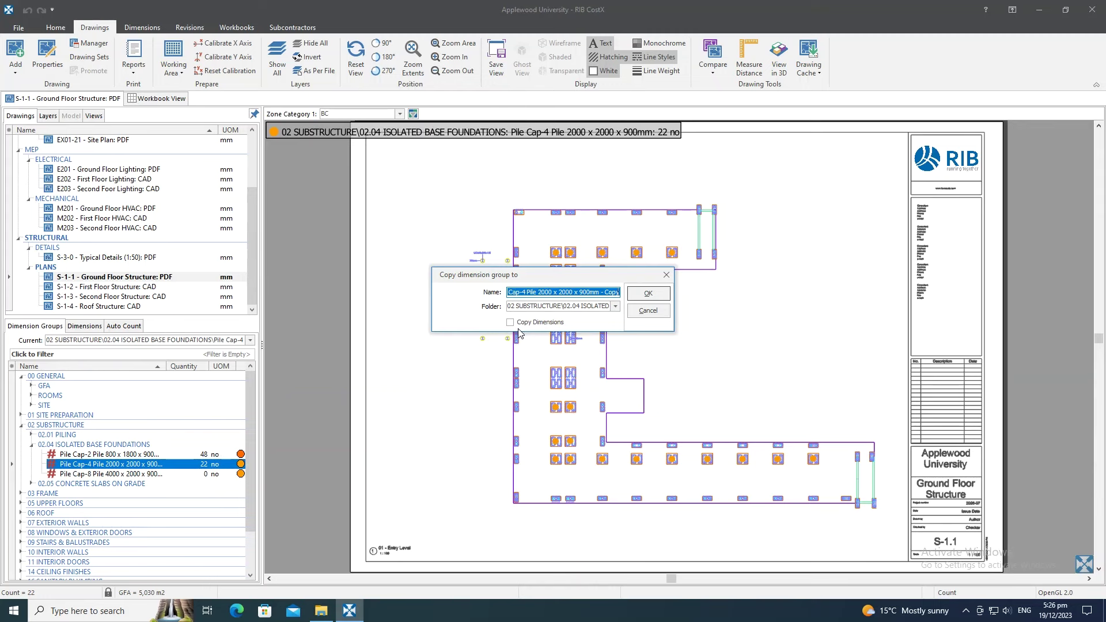
left_click(527, 324)
left_click(647, 311)
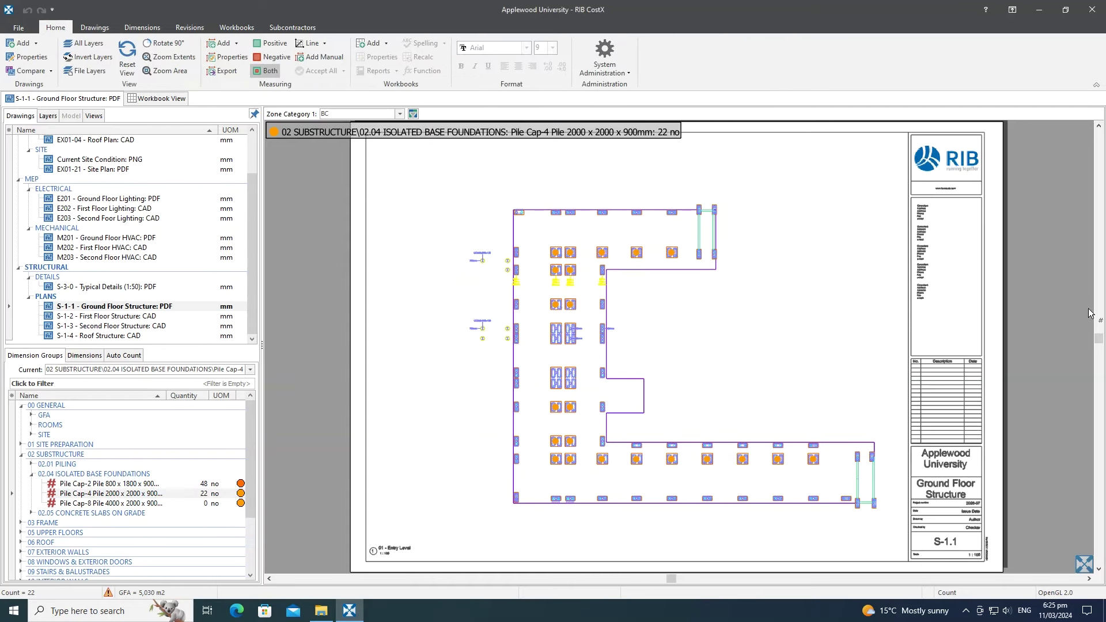
Step: Reopen the System Report Test project from the File menu's recent projects
left_click(16, 29)
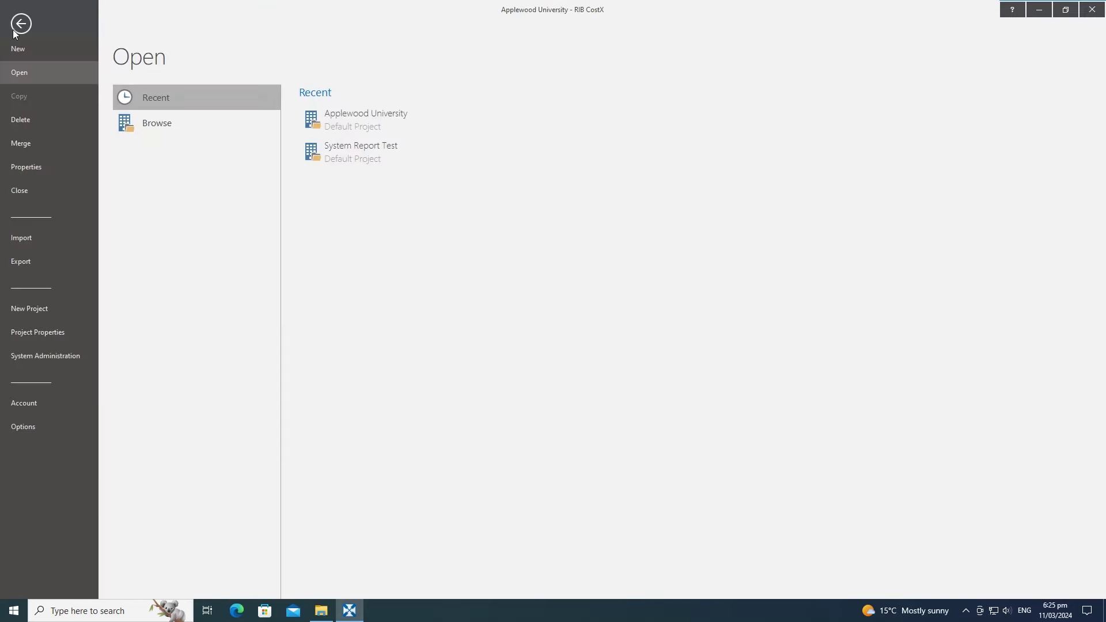
left_click(362, 156)
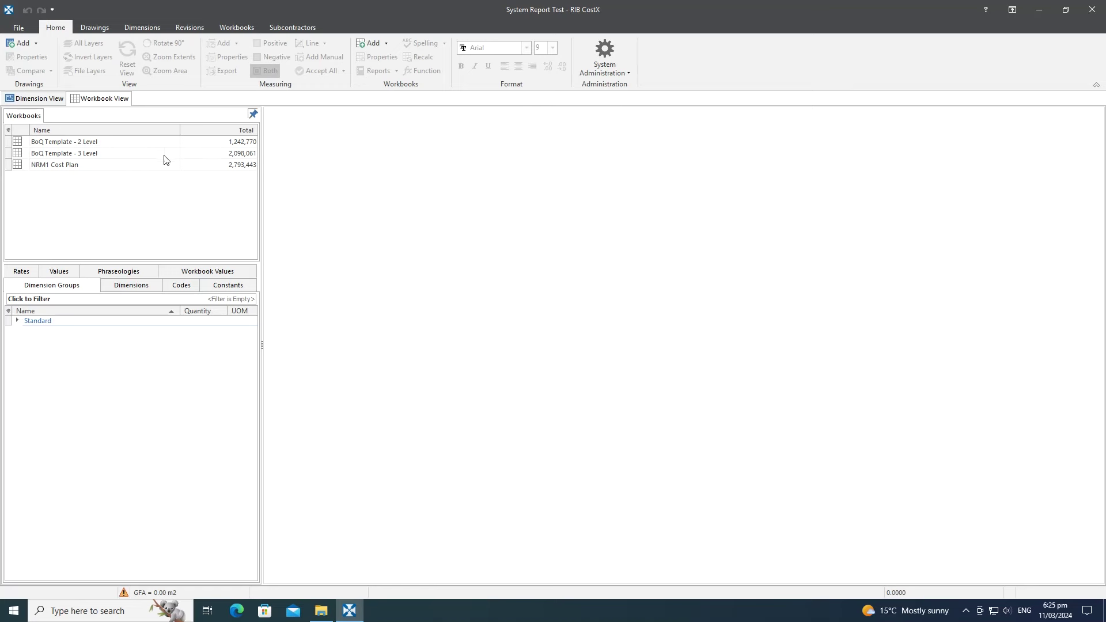
double_click(142, 167)
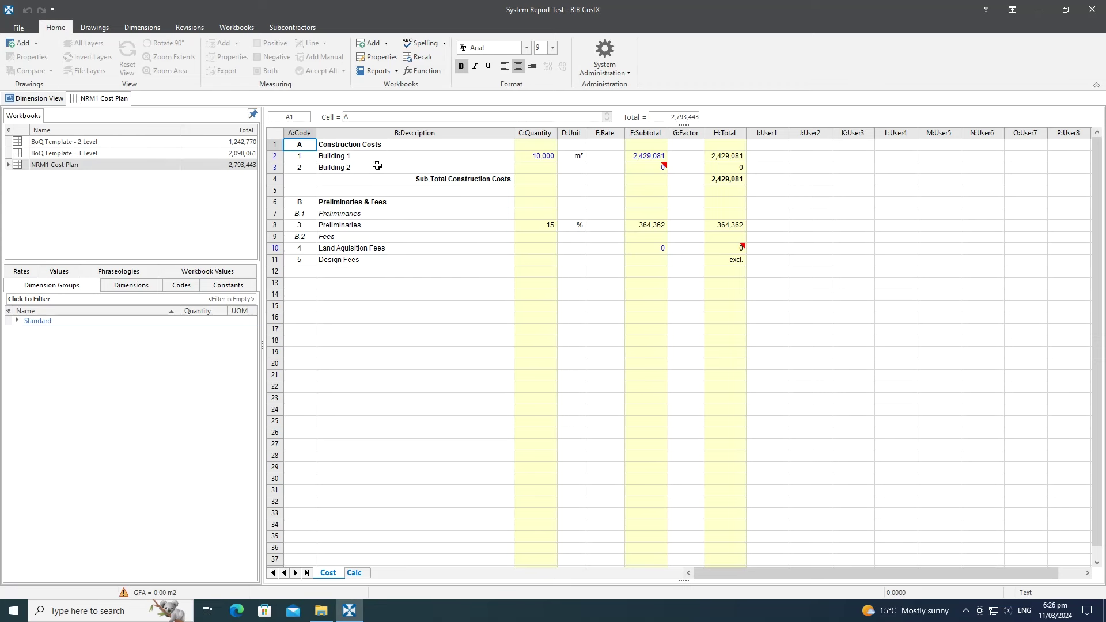
double_click(651, 156)
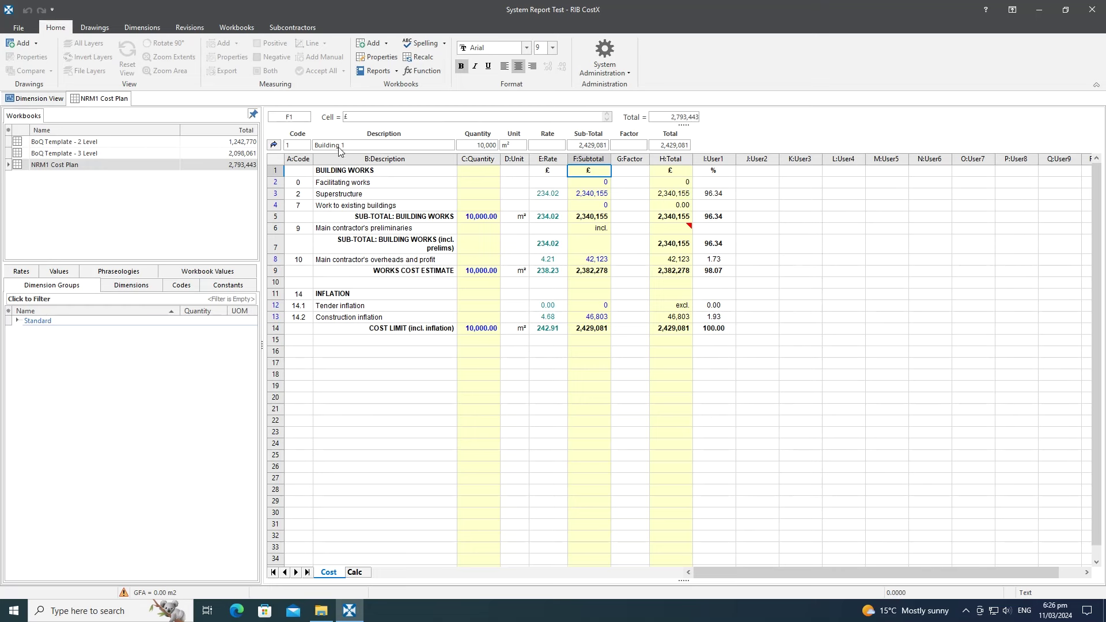
left_click(584, 194)
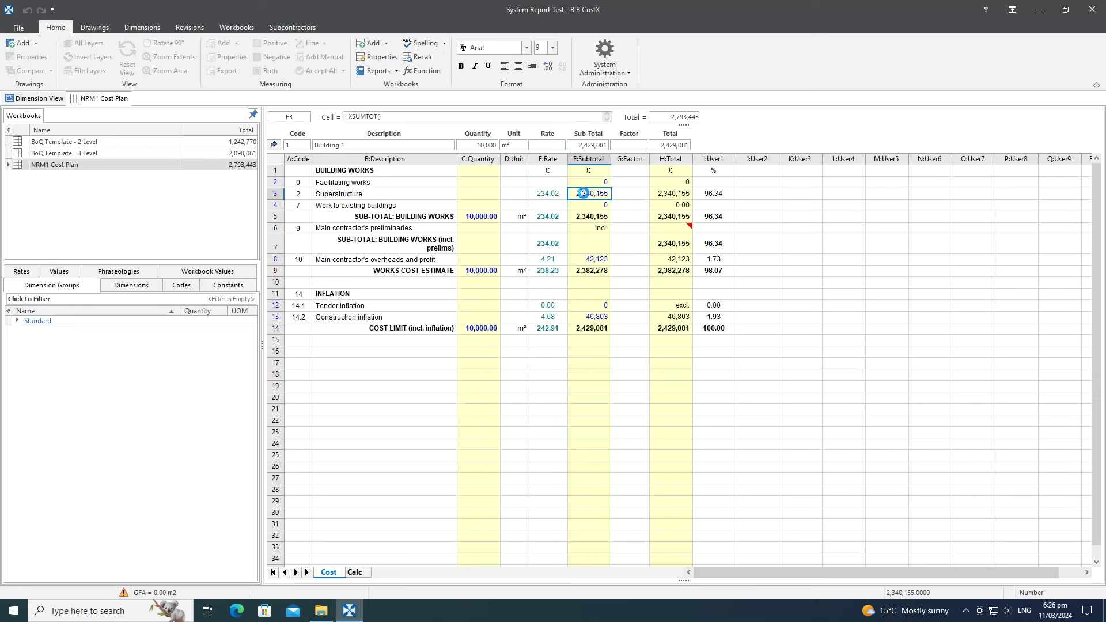
double_click(584, 194)
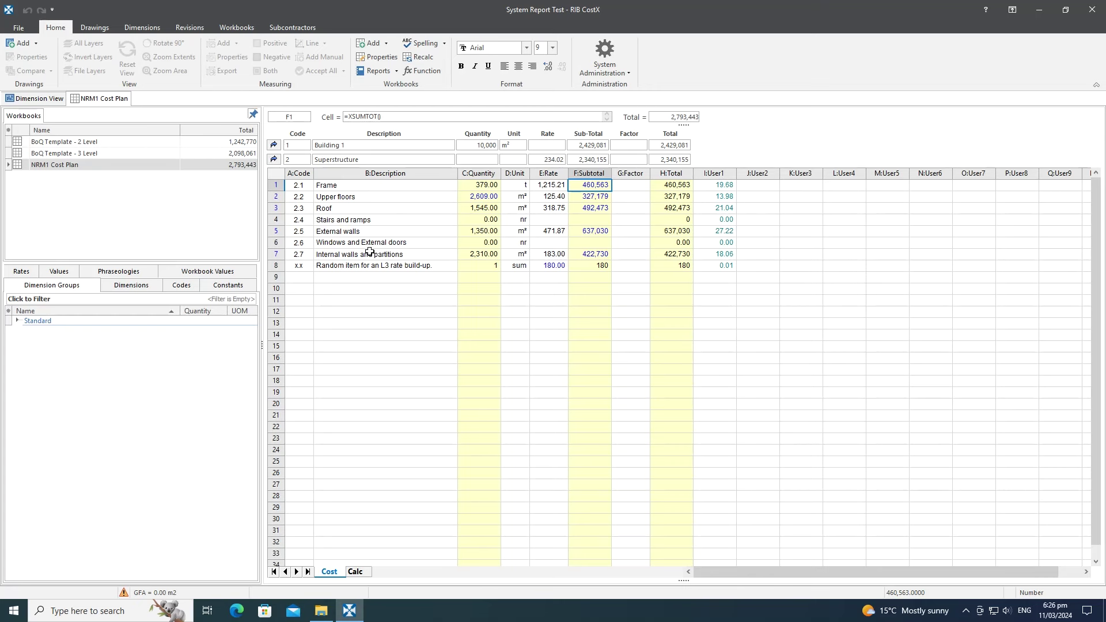
double_click(592, 186)
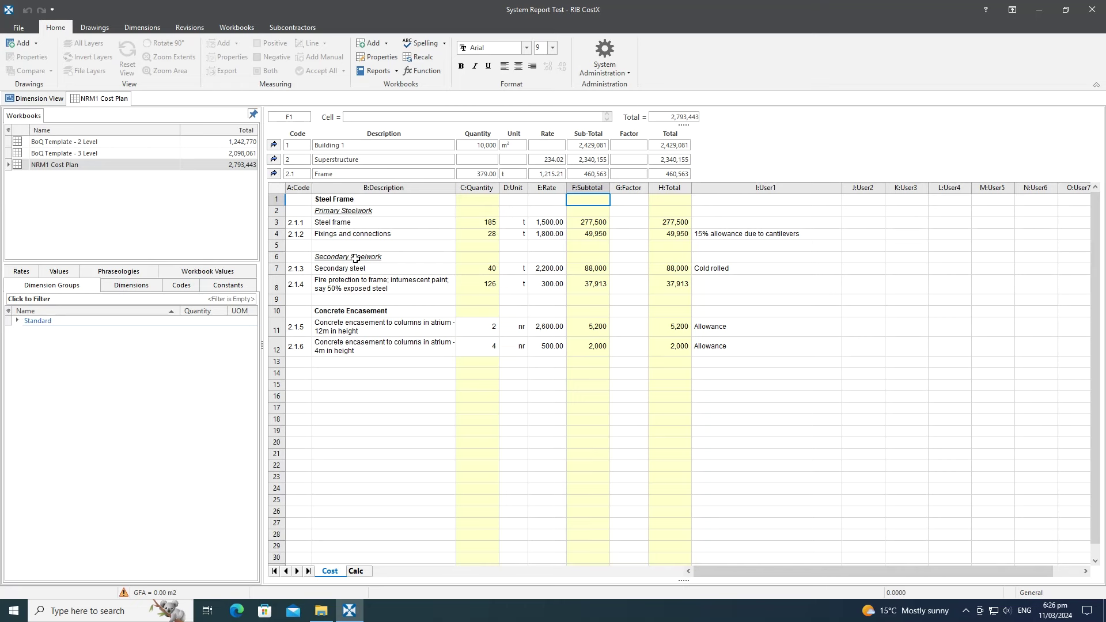
left_click(273, 147)
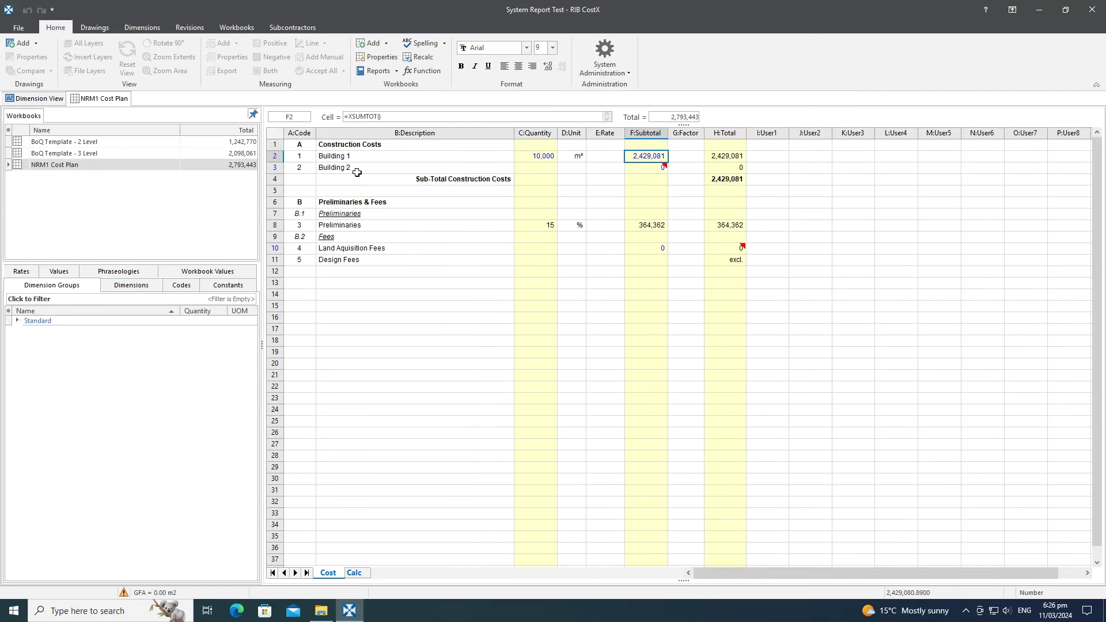
double_click(642, 171)
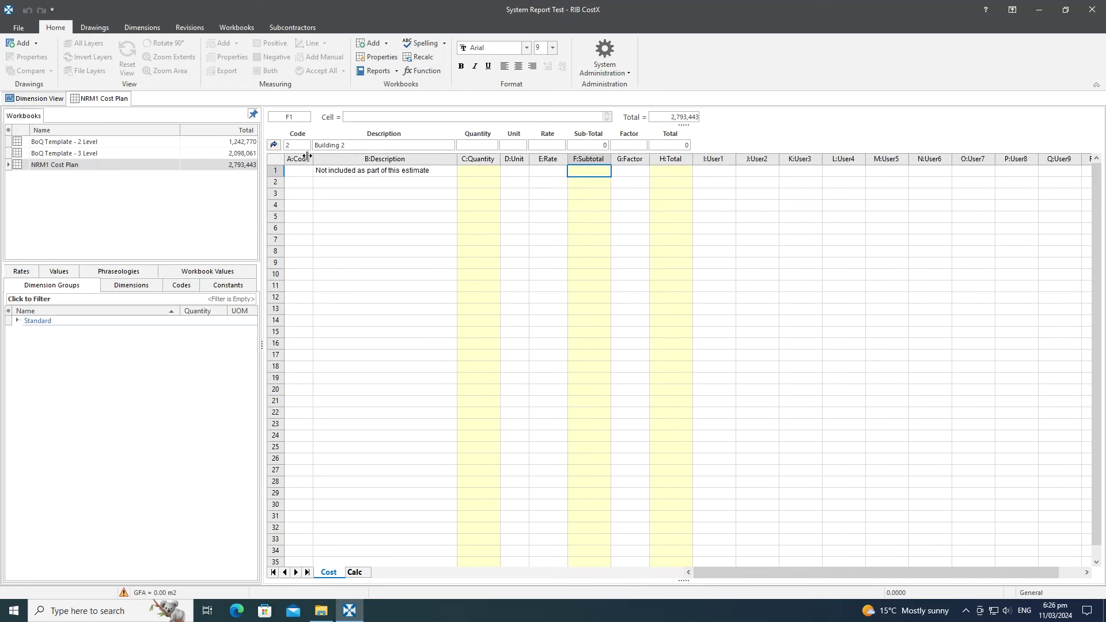
left_click(273, 144)
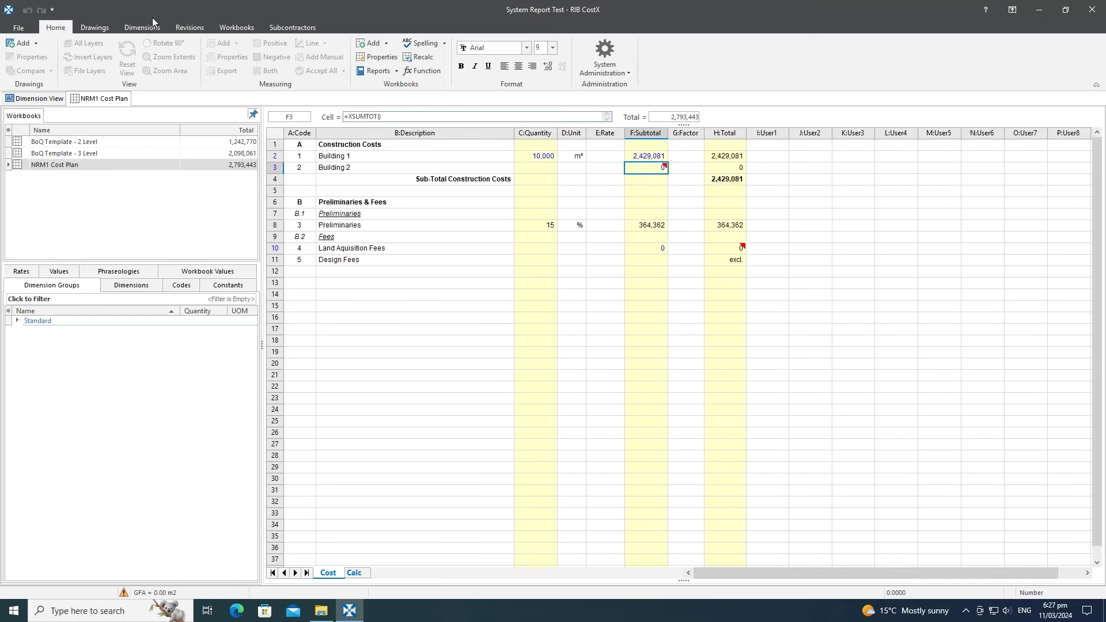
Step: Generate a preview of the Estimate Report (L1-6) (EN), accepting the pricing options
left_click(244, 28)
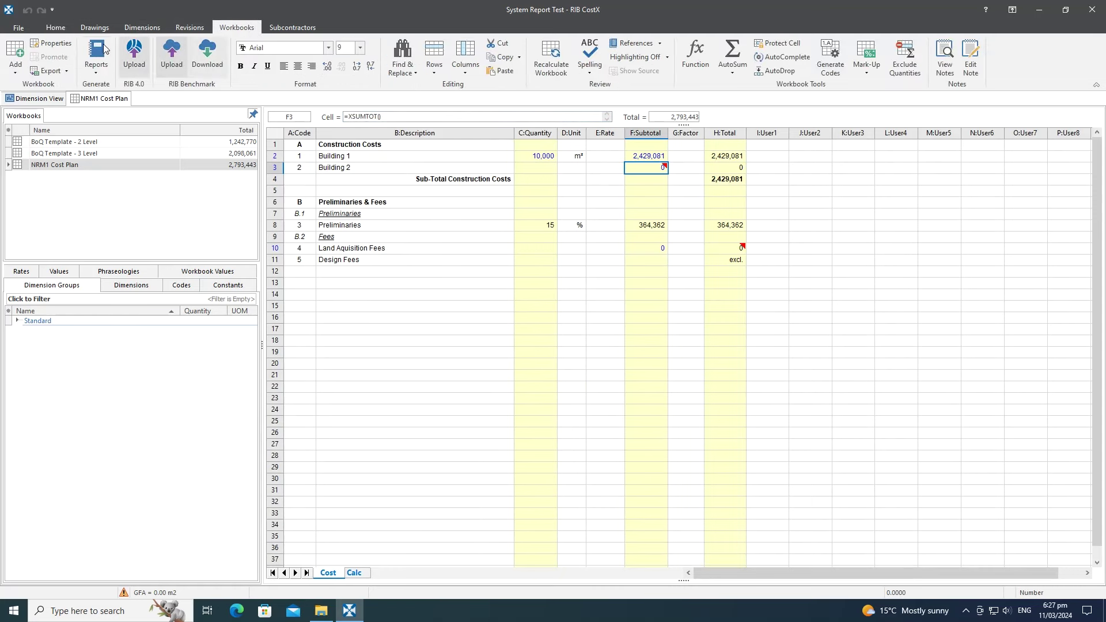
left_click(98, 49)
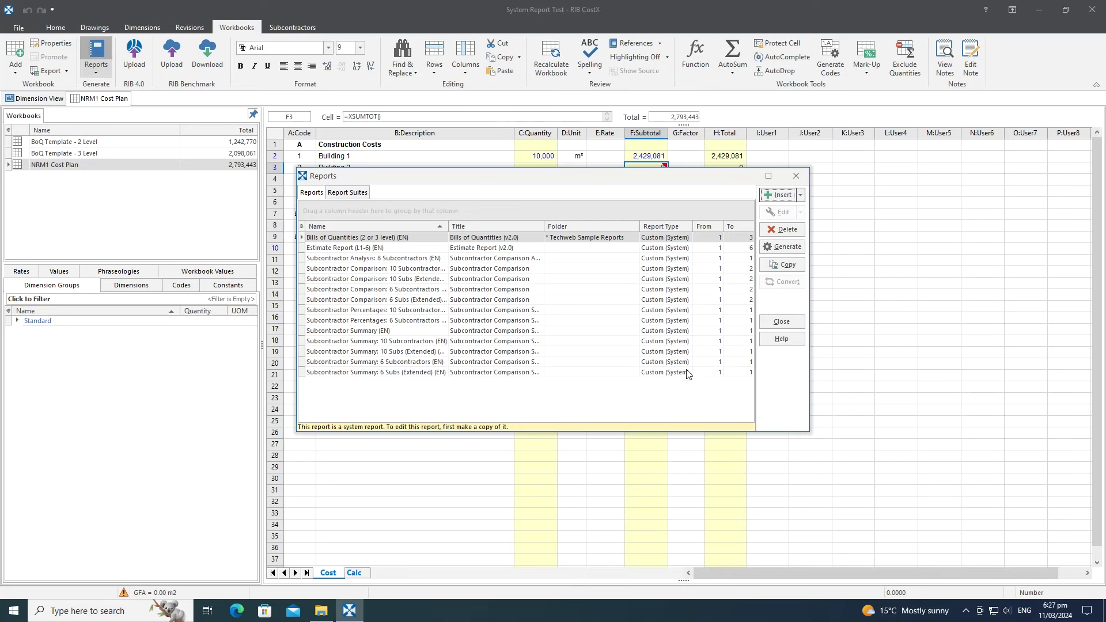
left_click(434, 249)
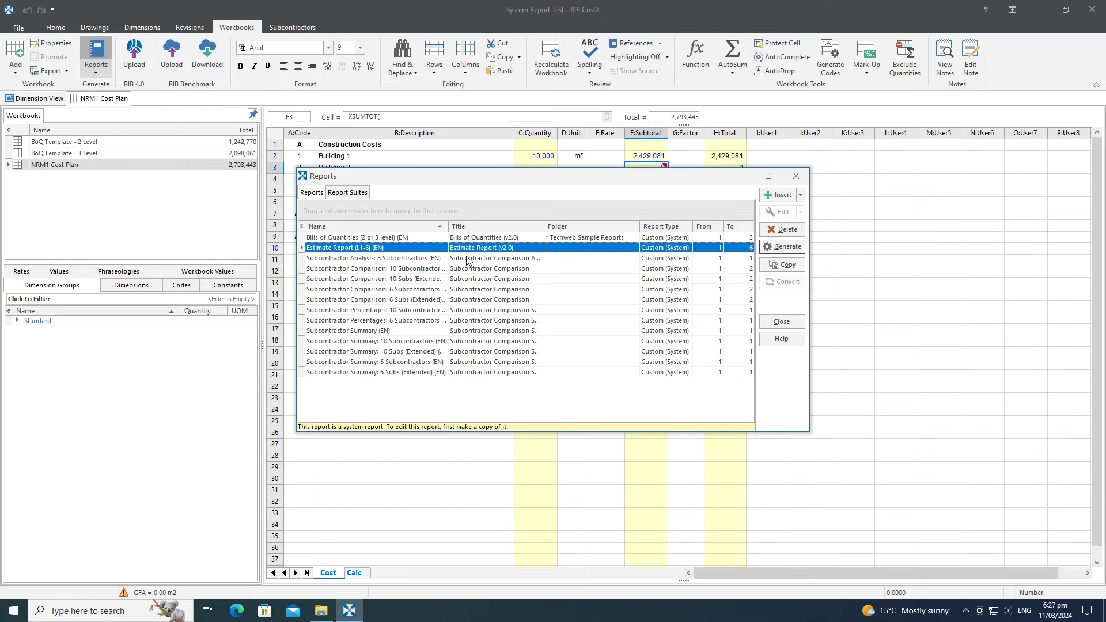
left_click(778, 247)
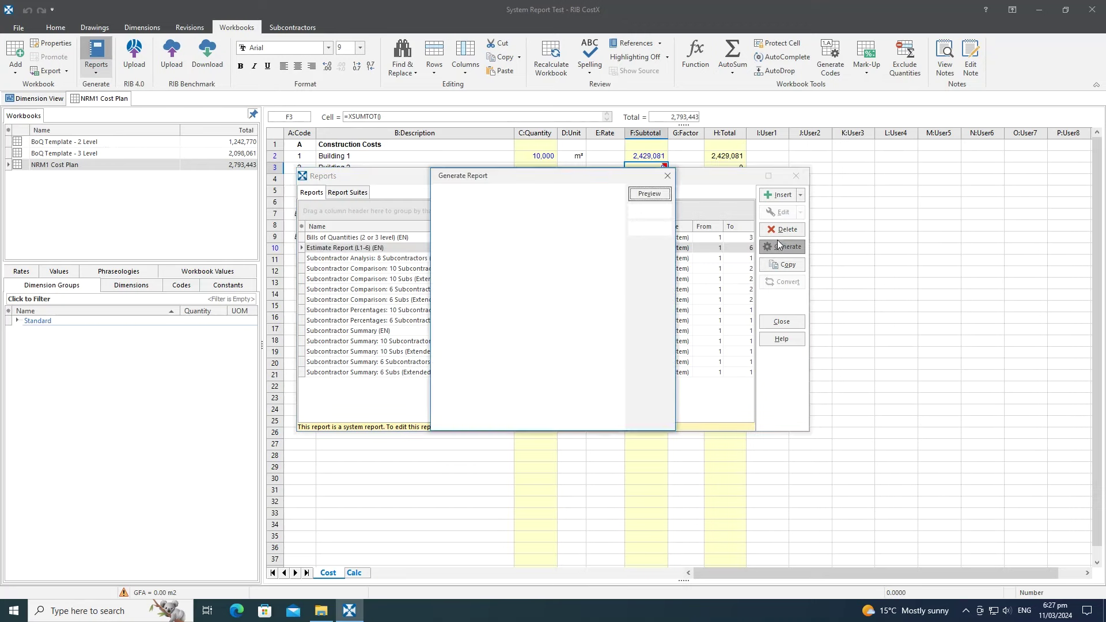
left_click(654, 196)
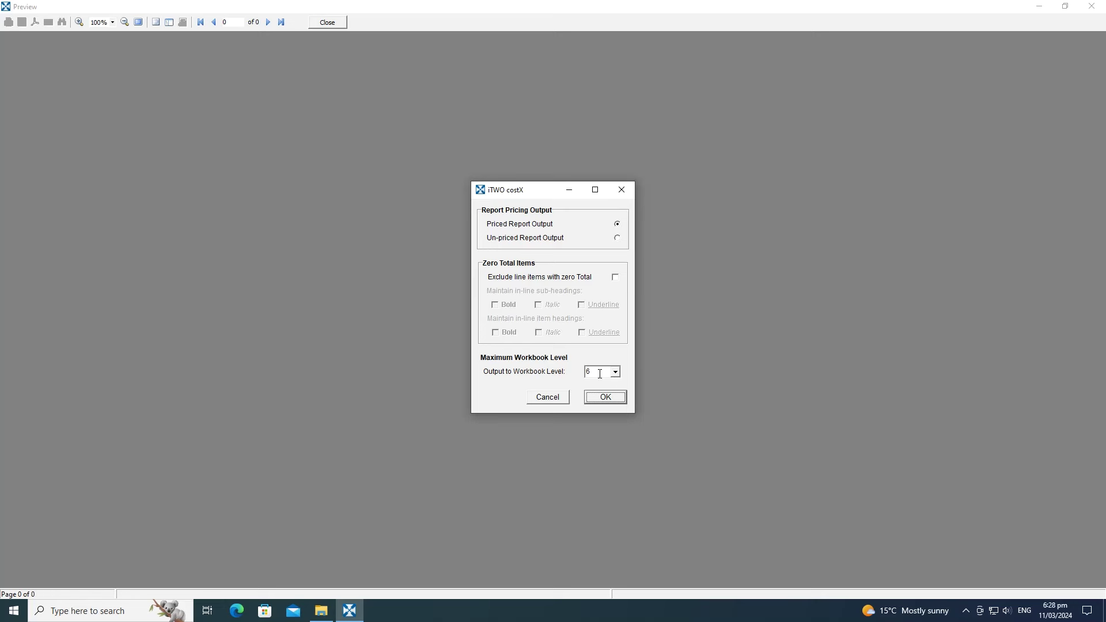
left_click(605, 397)
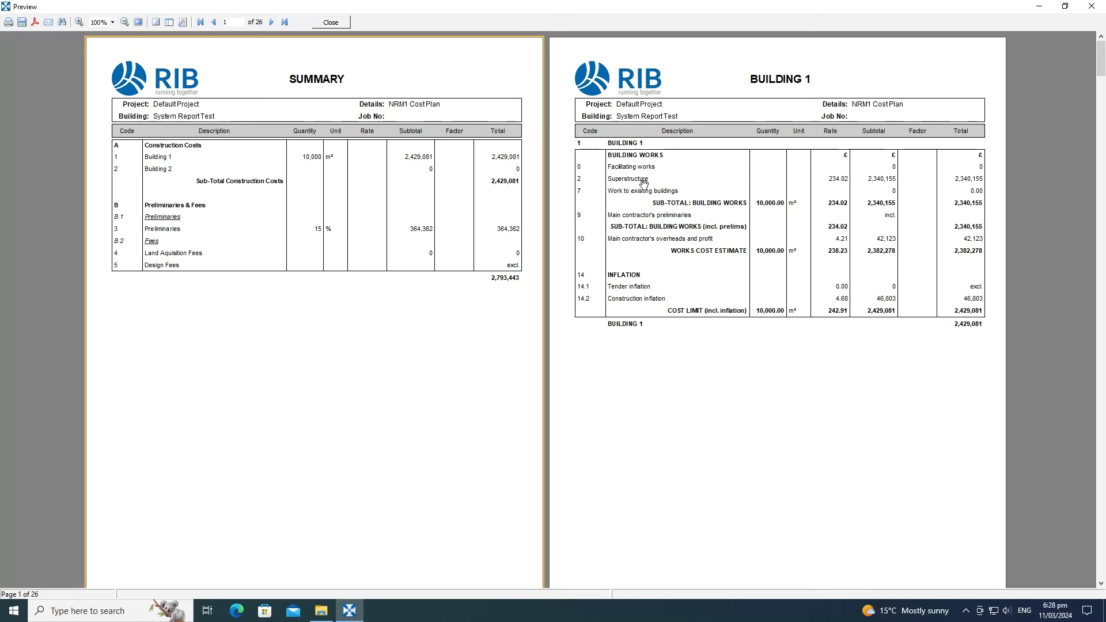
Step: Confirm the options and scroll through all 26 preview pages to Building 2 and Land Aquisition Fees
left_click(650, 271)
scroll(649, 271, "down", 2)
scroll(650, 271, "down", 6)
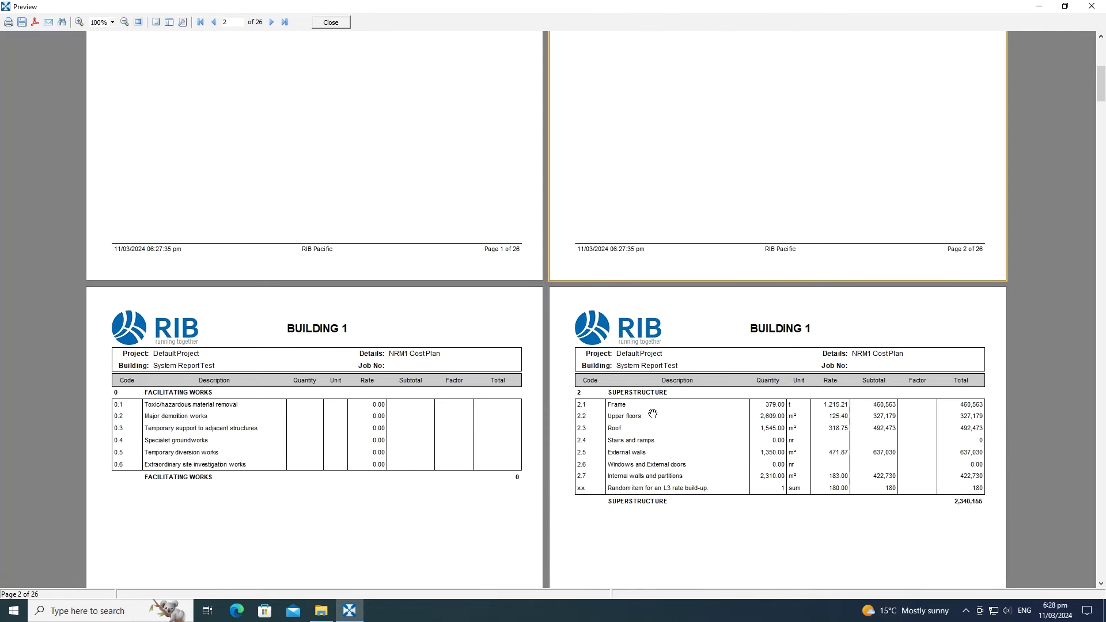
scroll(653, 484, "down", 1)
scroll(652, 484, "down", 1)
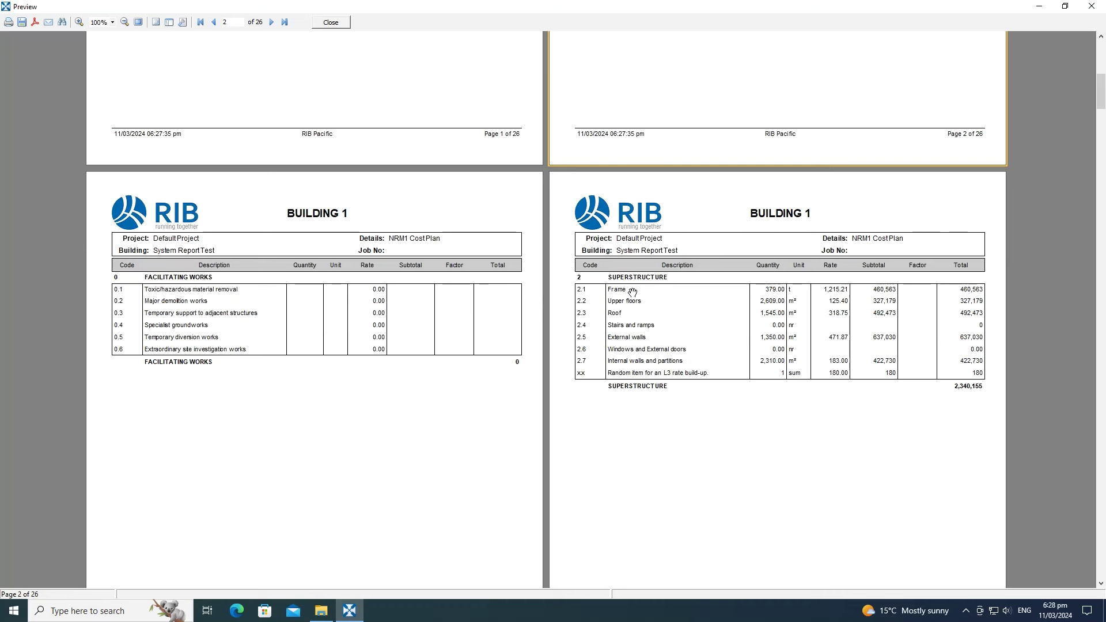
scroll(635, 320, "down", 12)
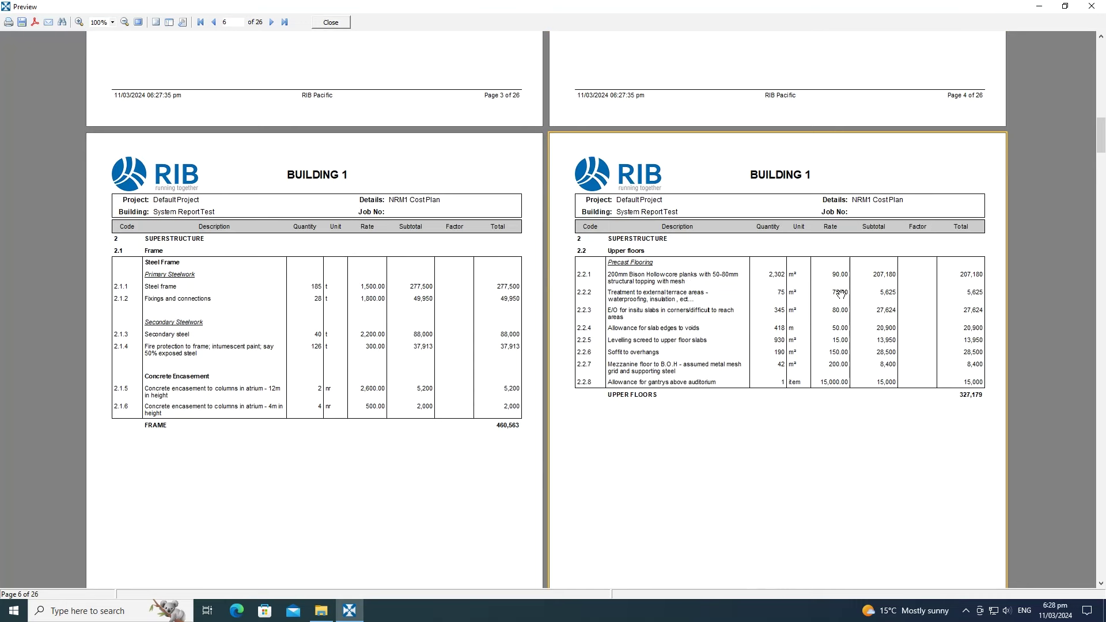
scroll(785, 293, "down", 10)
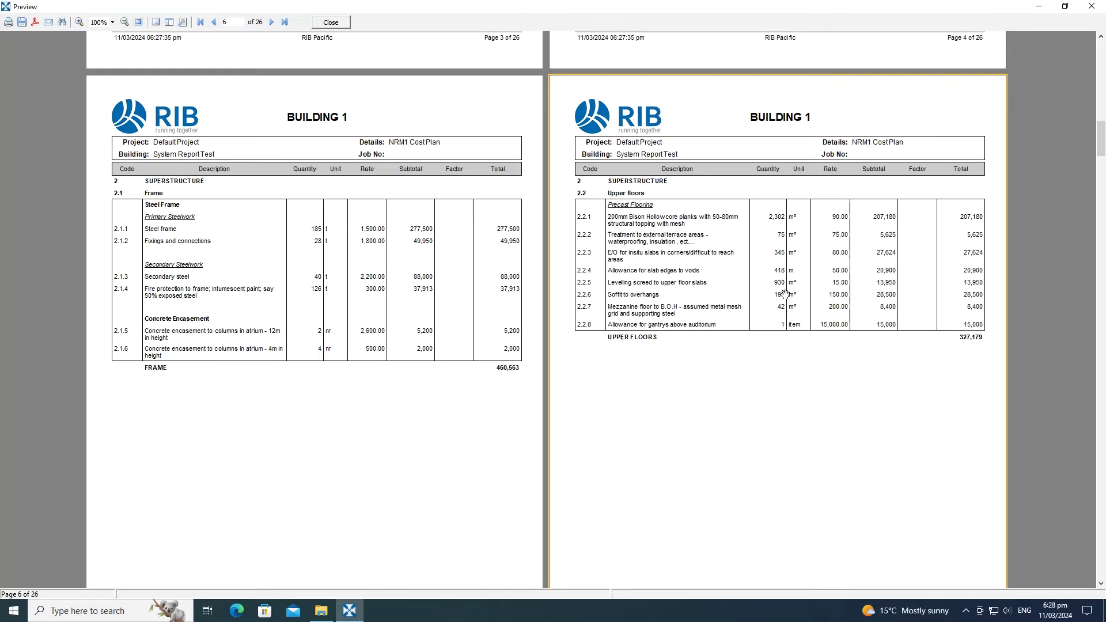
scroll(785, 293, "down", 15)
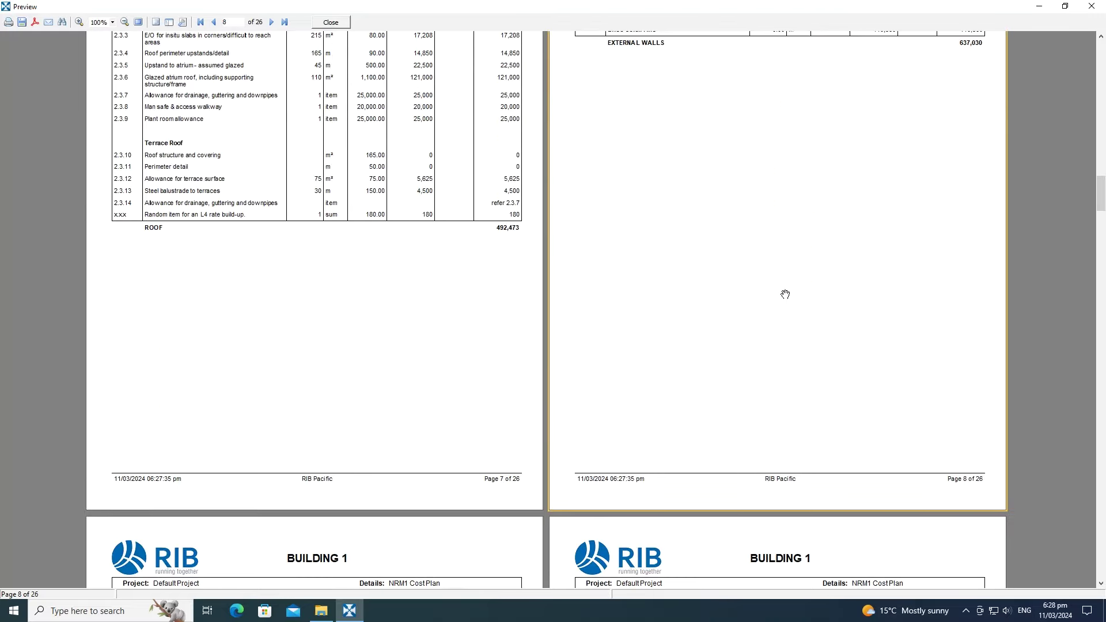
scroll(787, 296, "down", 15)
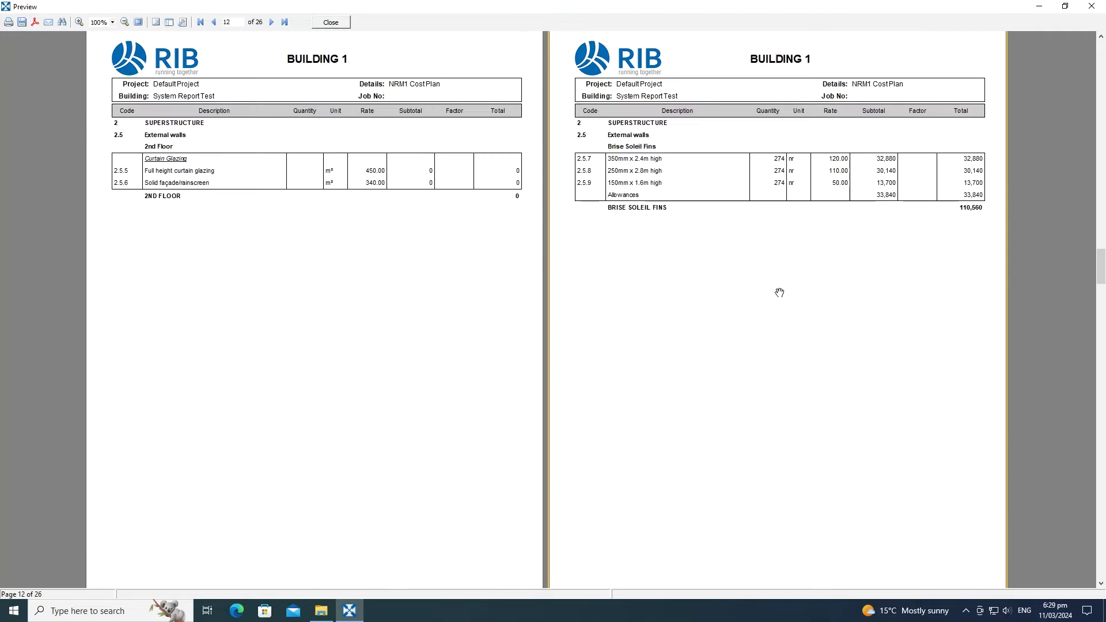
scroll(780, 293, "down", 15)
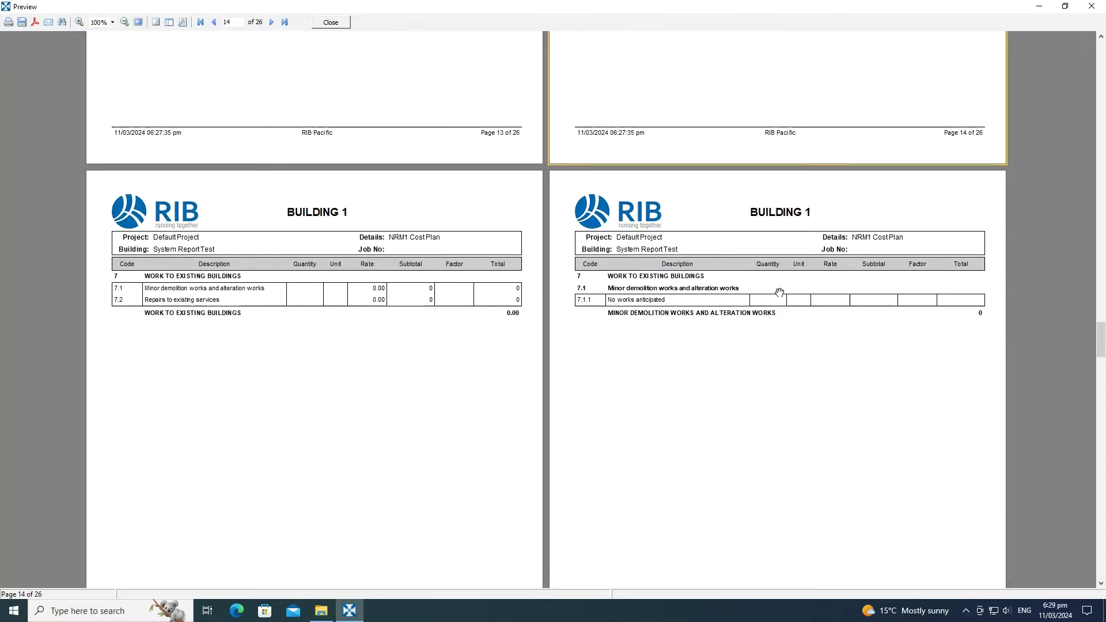
scroll(780, 293, "down", 15)
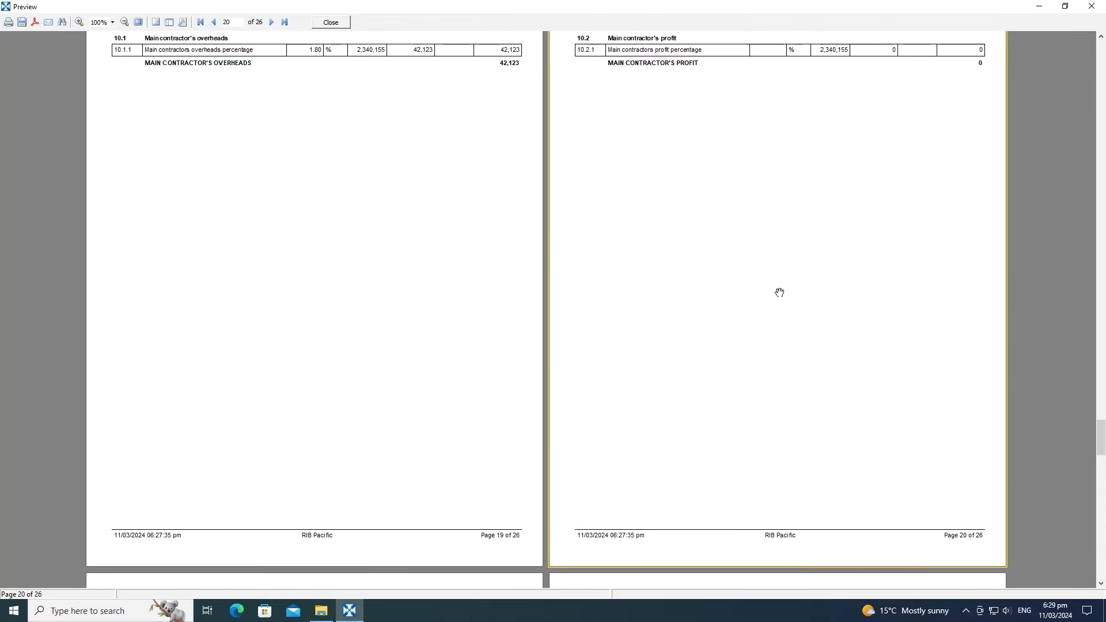
scroll(780, 293, "down", 15)
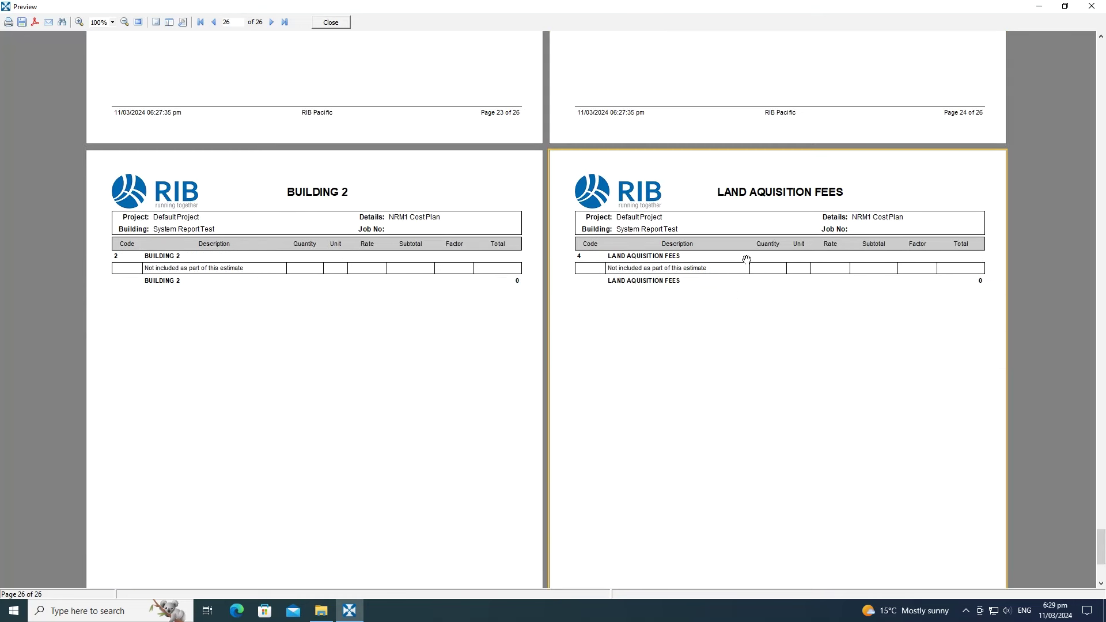
scroll(747, 259, "down", 1)
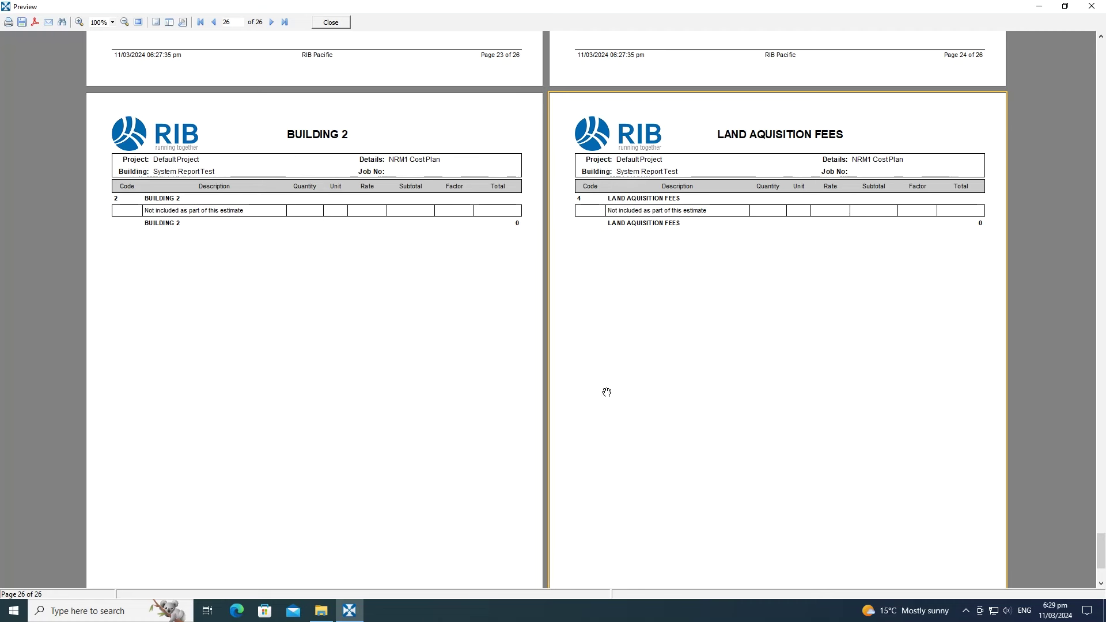
scroll(628, 385, "down", 1)
scroll(628, 384, "down", 2)
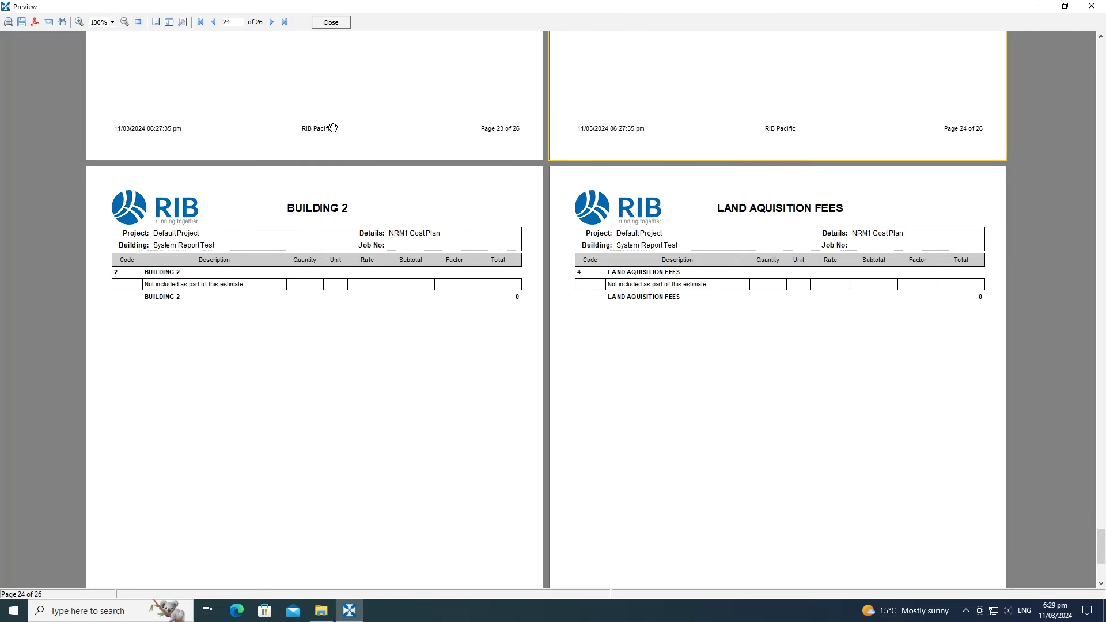
Step: Close the preview and start a new Estimate Report preview
left_click(330, 23)
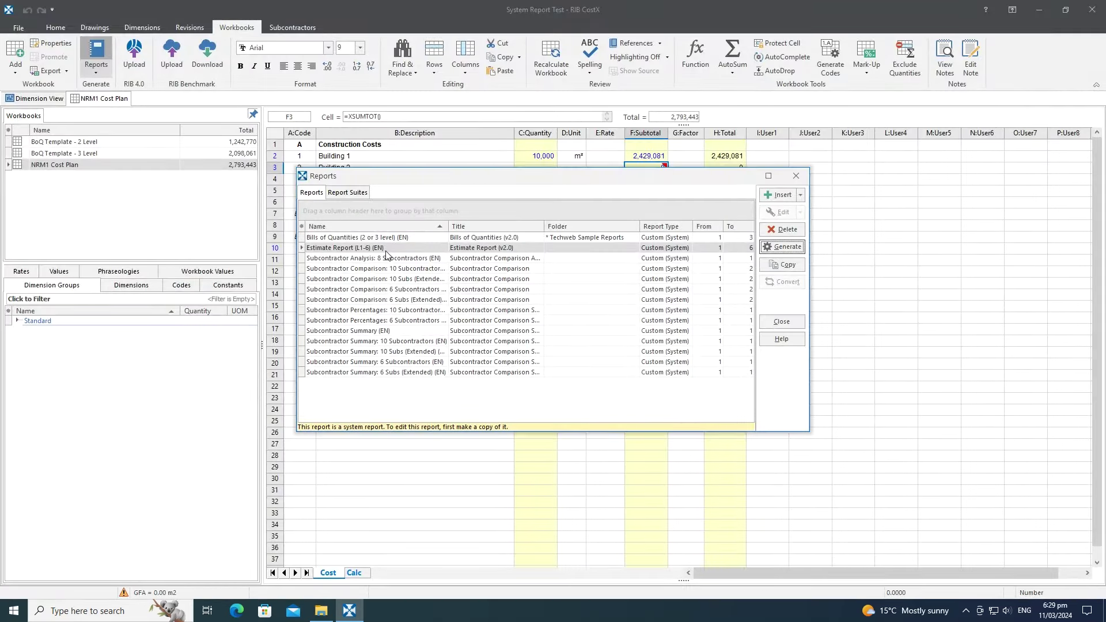
left_click(779, 251)
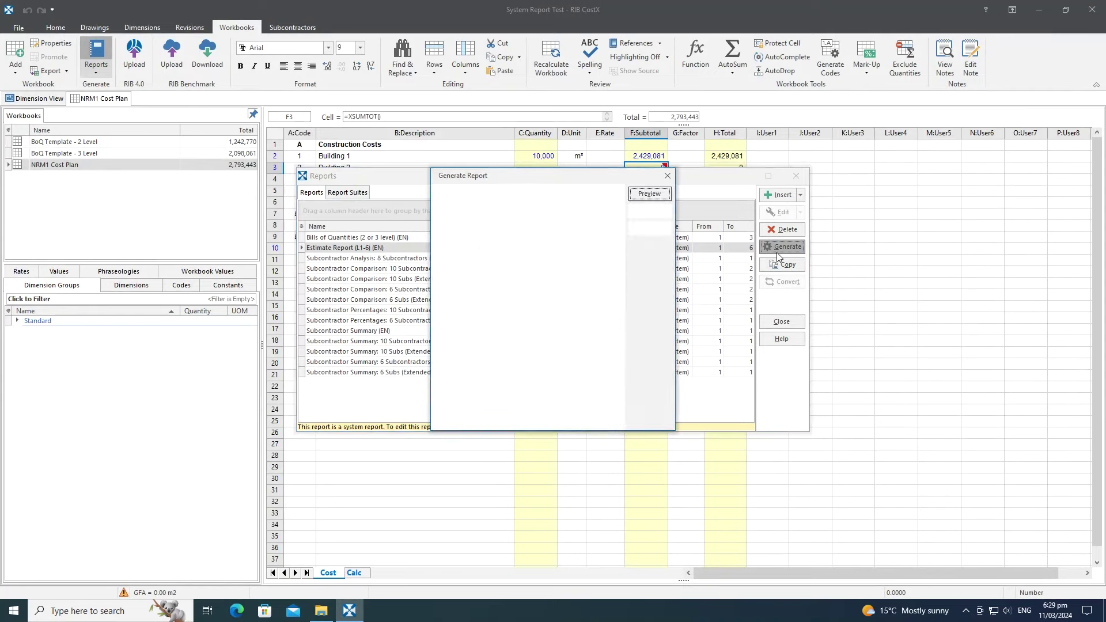
left_click(641, 194)
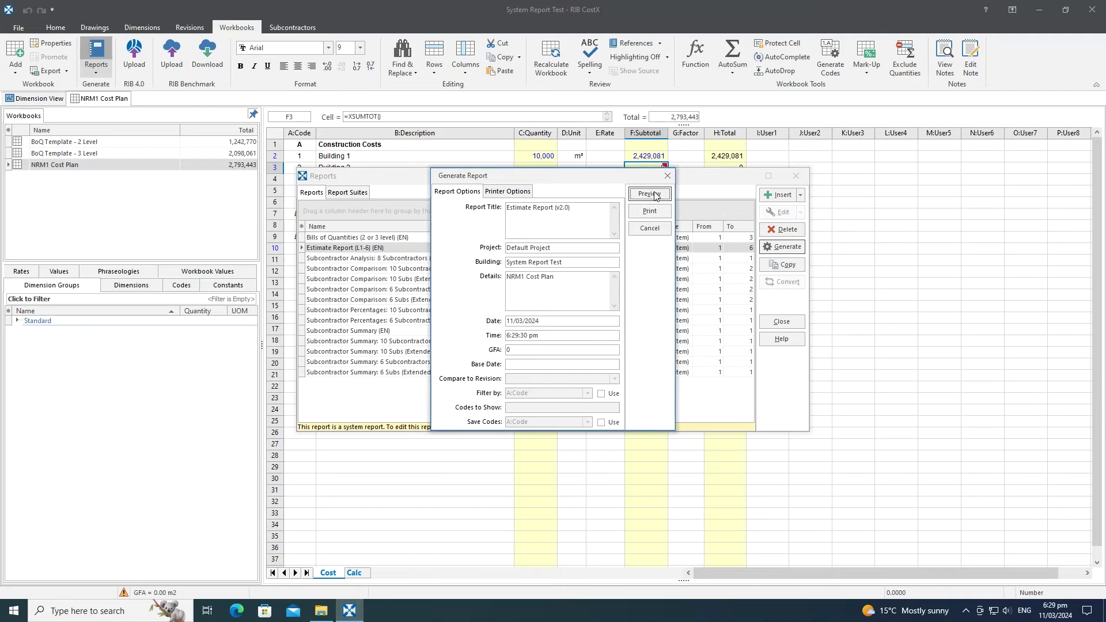
left_click(649, 195)
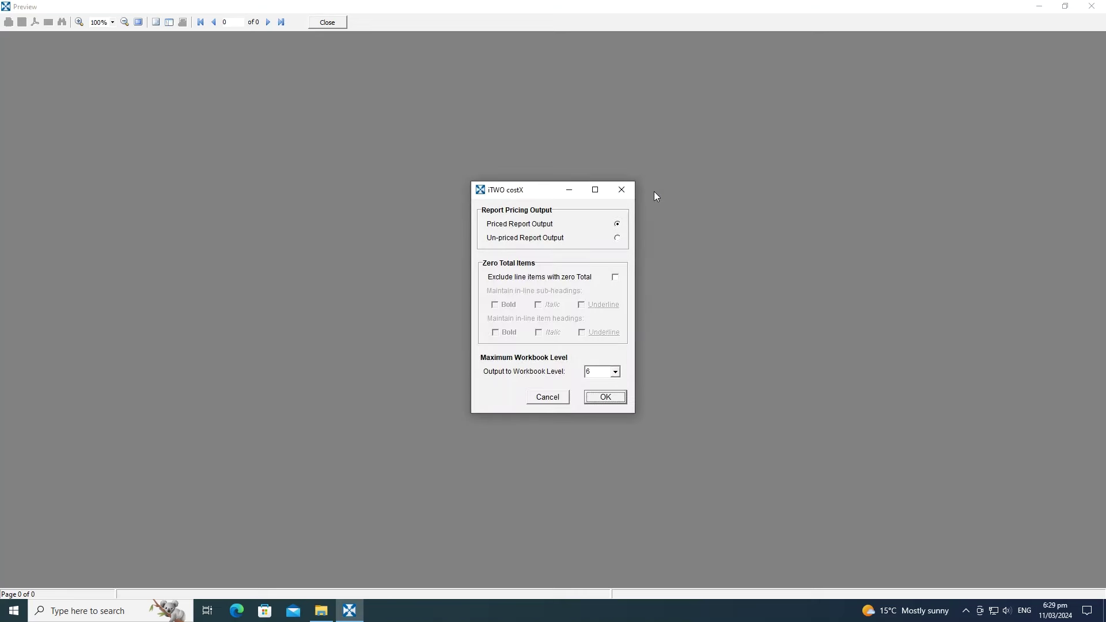
Step: Exclude zero-total items, bold sub-headings, italic underlined item headings, and limit output to level 2
left_click(616, 278)
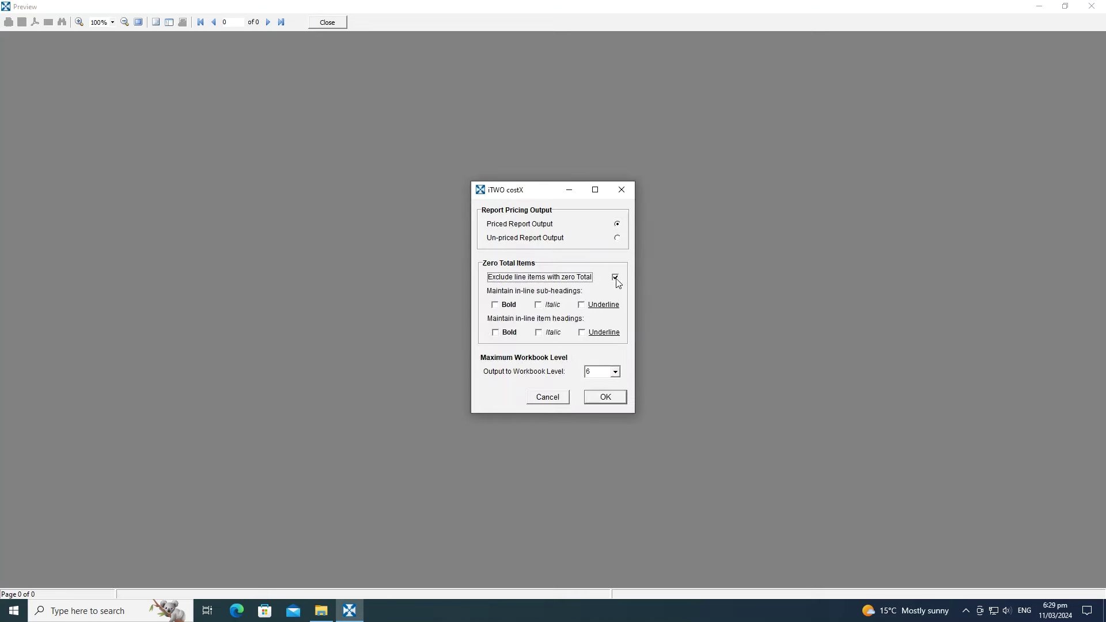
left_click(507, 309)
left_click(548, 337)
left_click(600, 337)
left_click(616, 372)
left_click(598, 392)
left_click(604, 399)
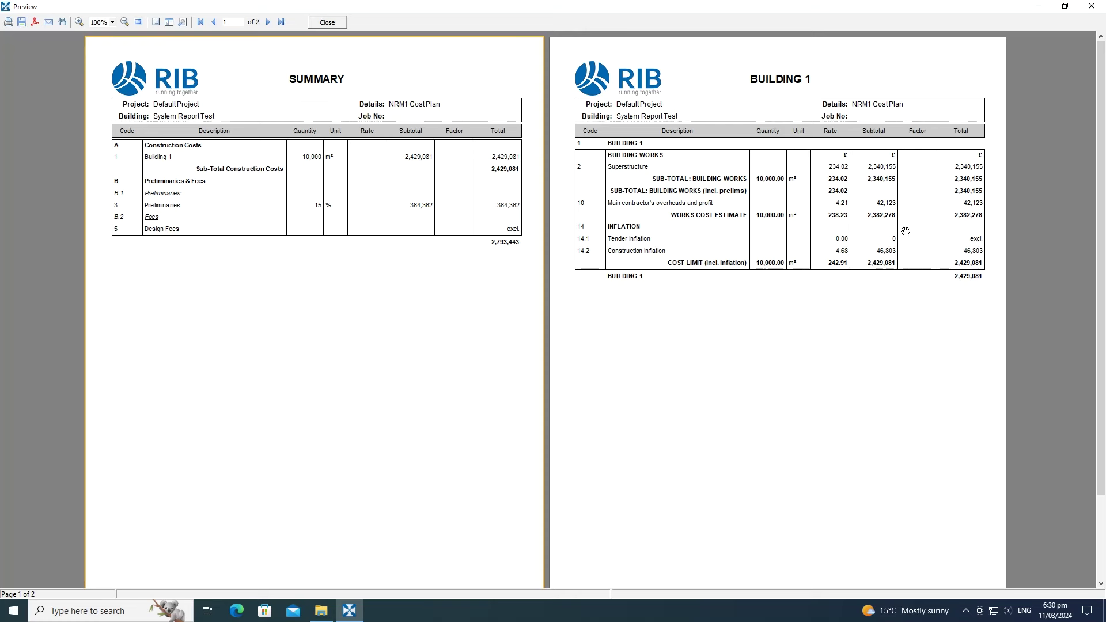
scroll(655, 238, "down", 3)
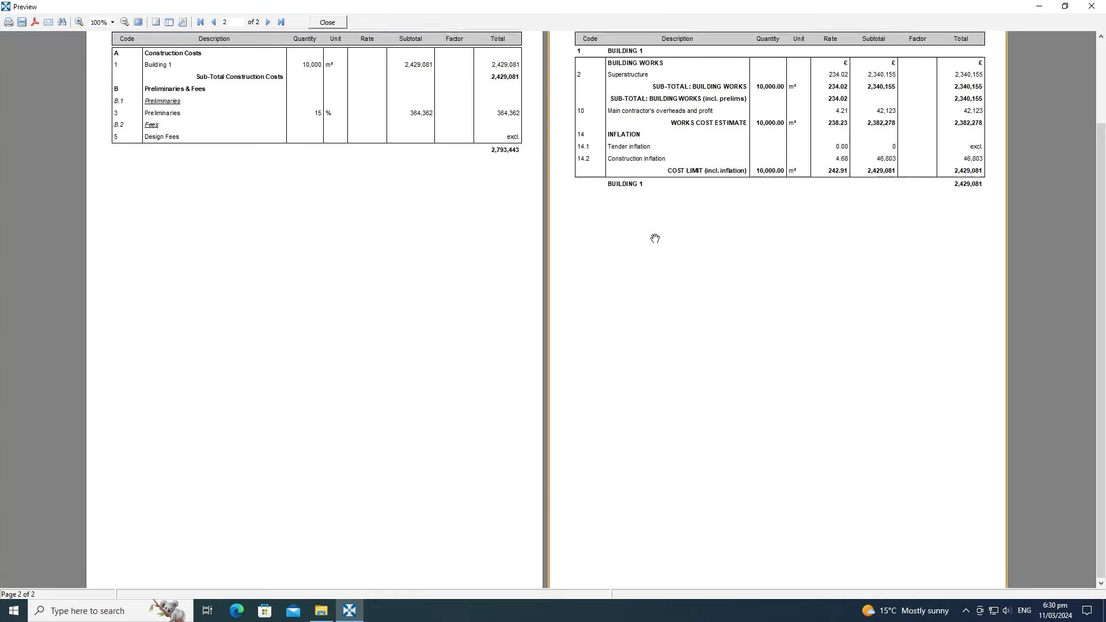
scroll(655, 239, "up", 3)
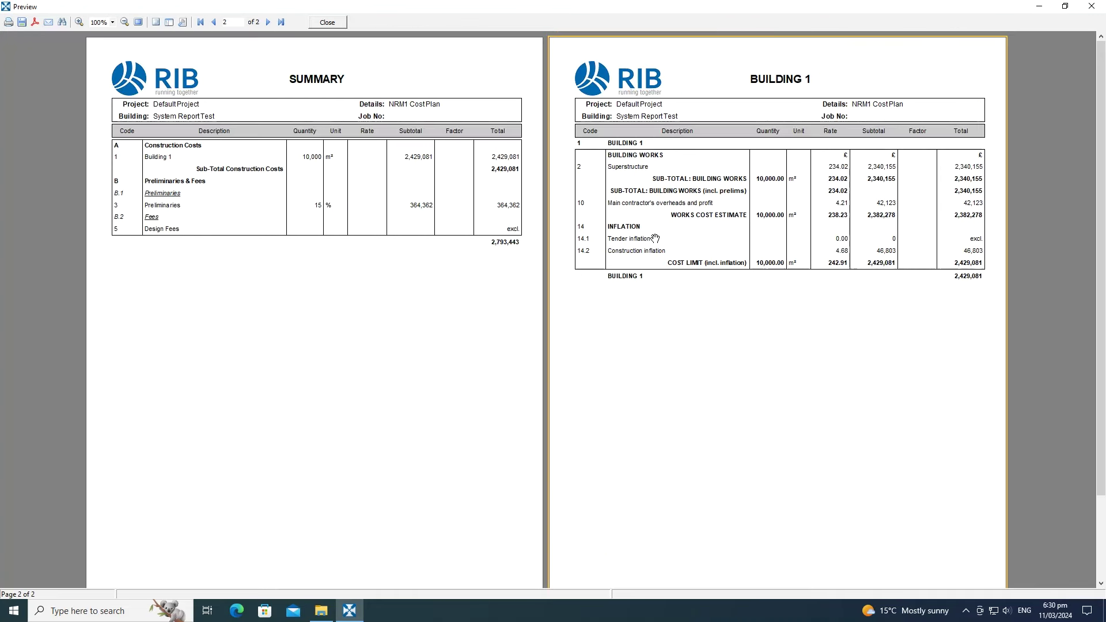
scroll(642, 306, "down", 3)
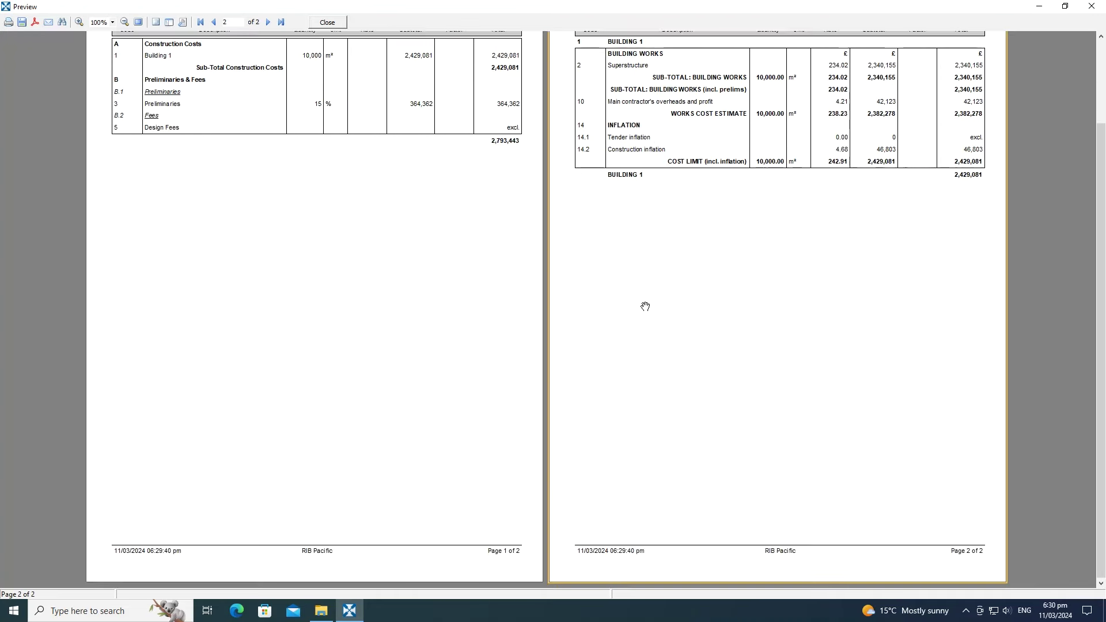
scroll(642, 306, "up", 3)
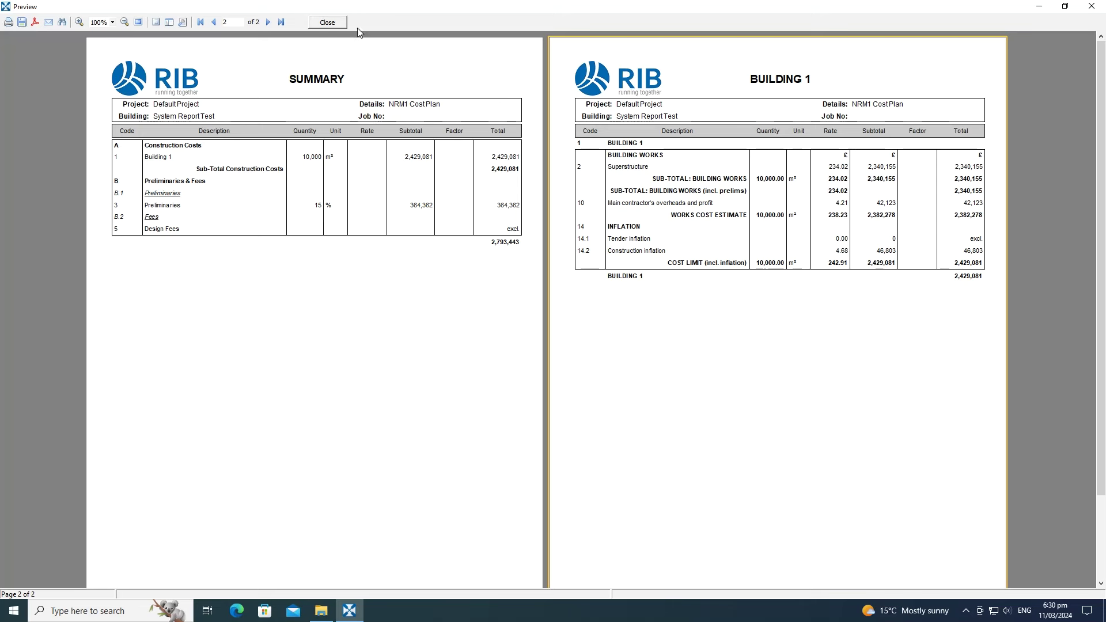
Step: Regenerate the Estimate Report preview excluding zero totals, with bold sub-headings and italic underlined item headings
left_click(330, 23)
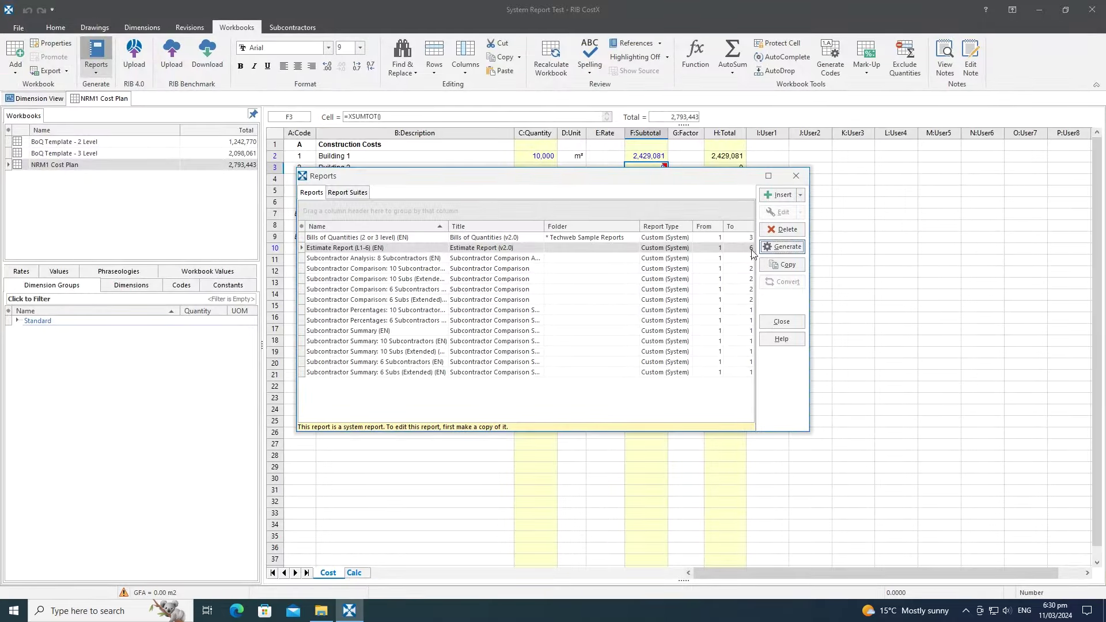
left_click(780, 248)
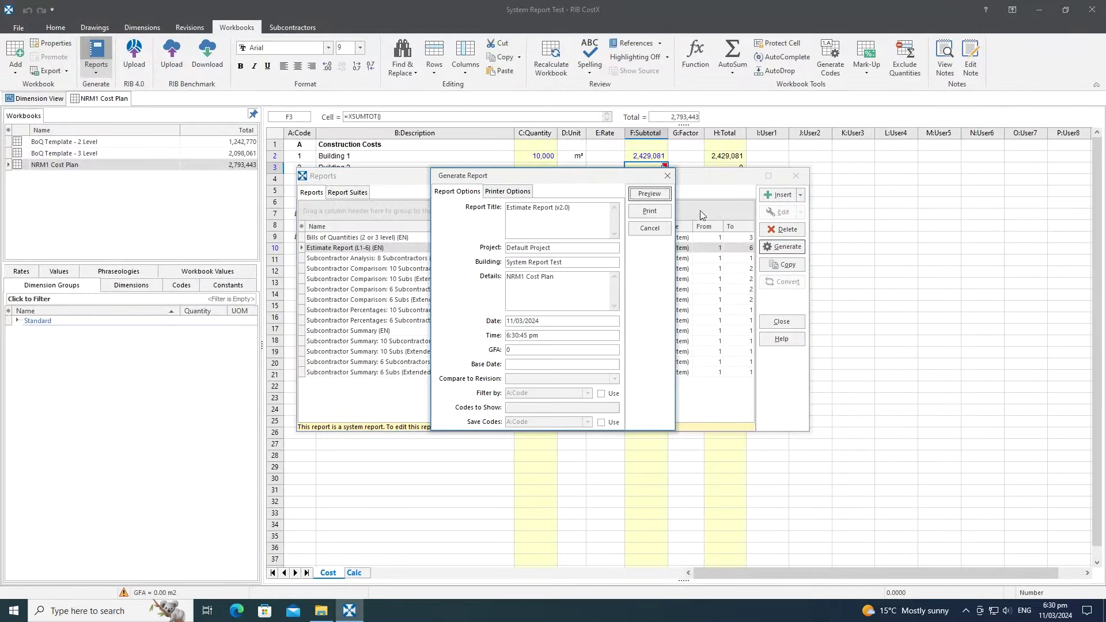
left_click(663, 199)
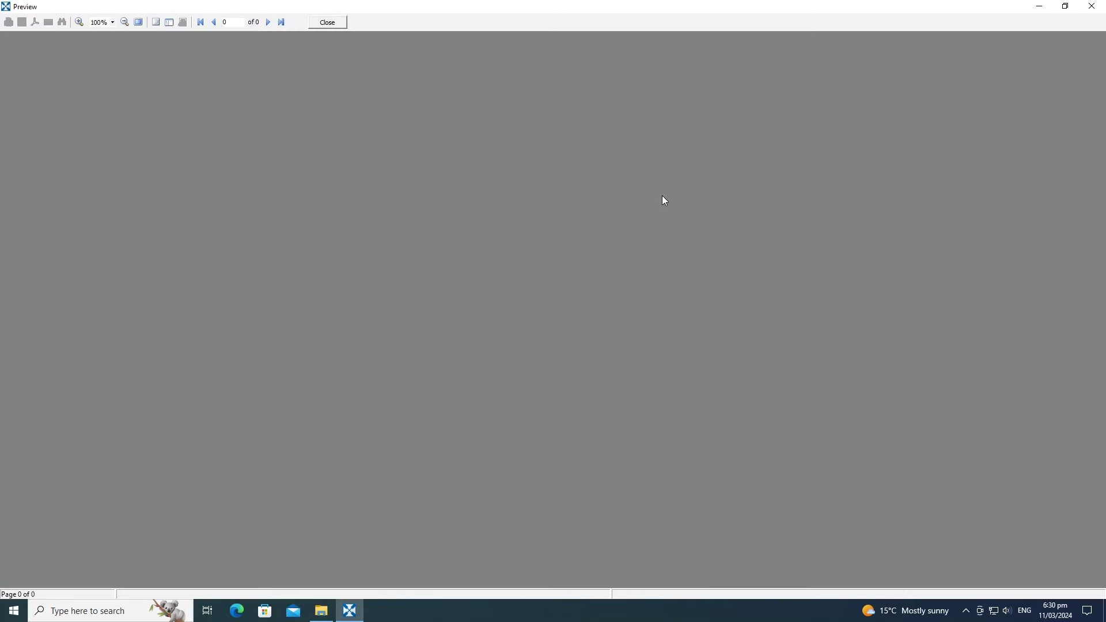
left_click(615, 278)
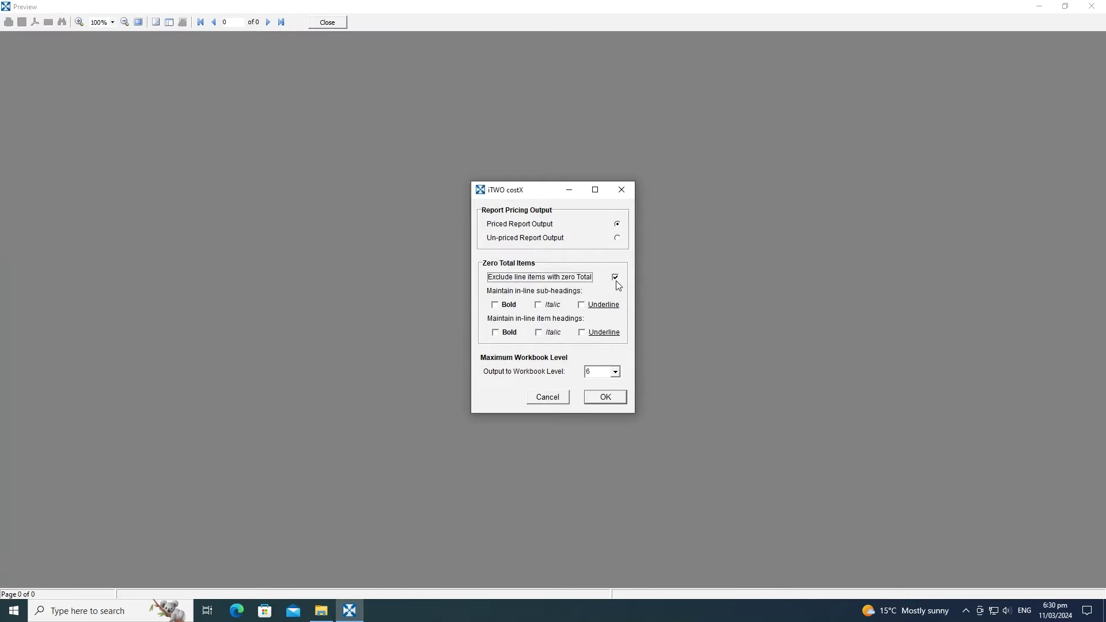
left_click(504, 308)
left_click(550, 333)
left_click(602, 333)
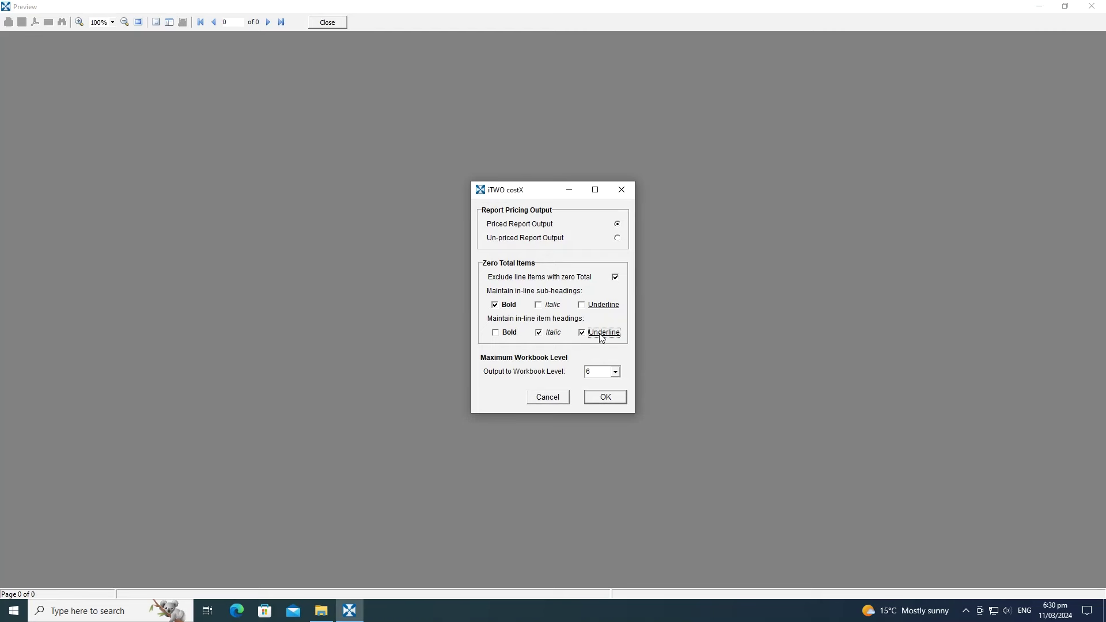
left_click(606, 397)
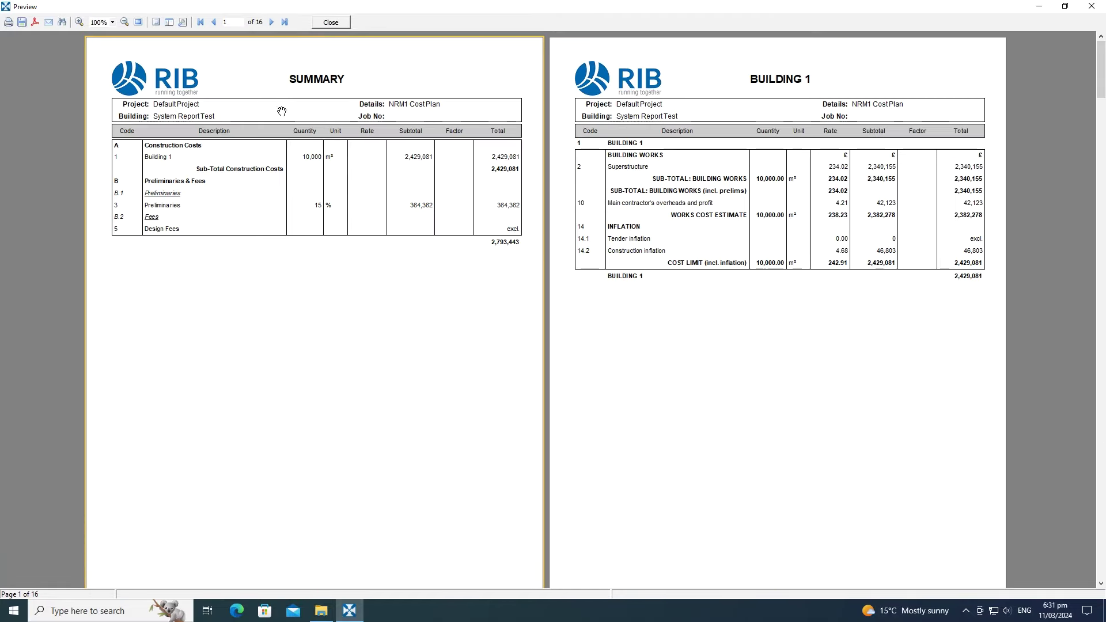
Step: Scroll the 16-page estimate preview to the Building 1 frame pages, then close it
scroll(516, 268, "down", 10)
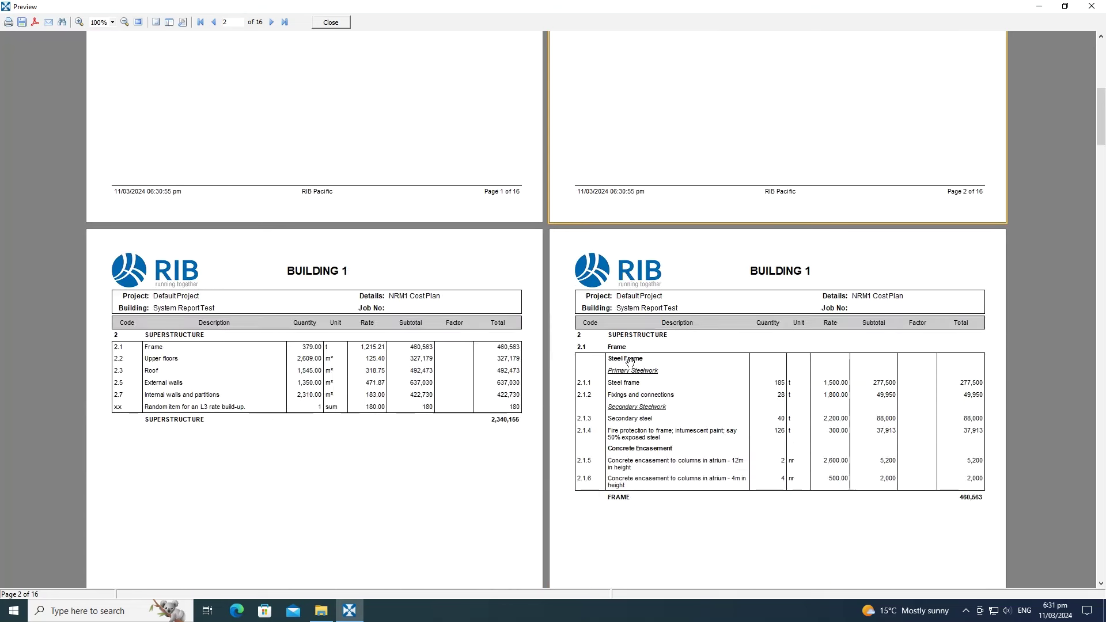
scroll(628, 360, "down", 3)
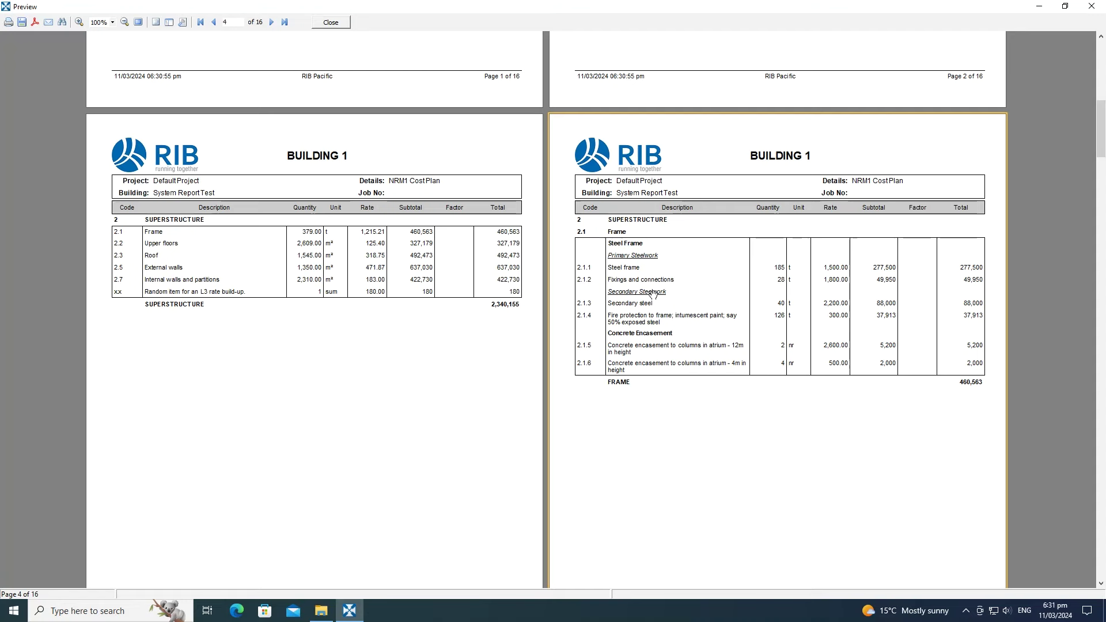
left_click(332, 23)
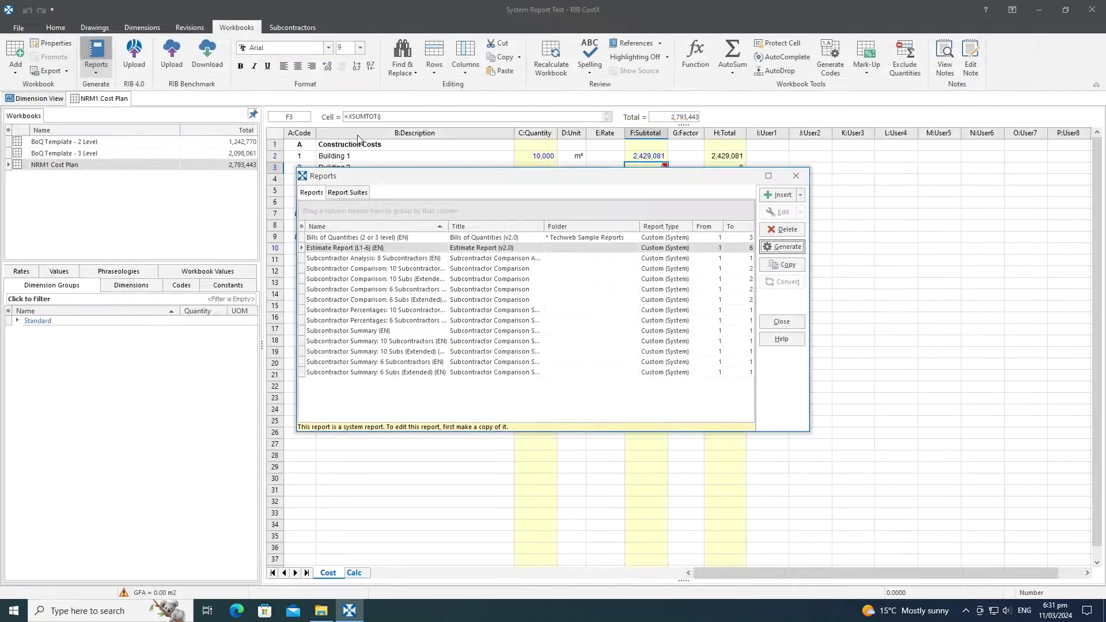
Step: Open the BoQ Template - 2 Level workbook, drill into its CONCRETE items, and show the Reports list
left_click(781, 321)
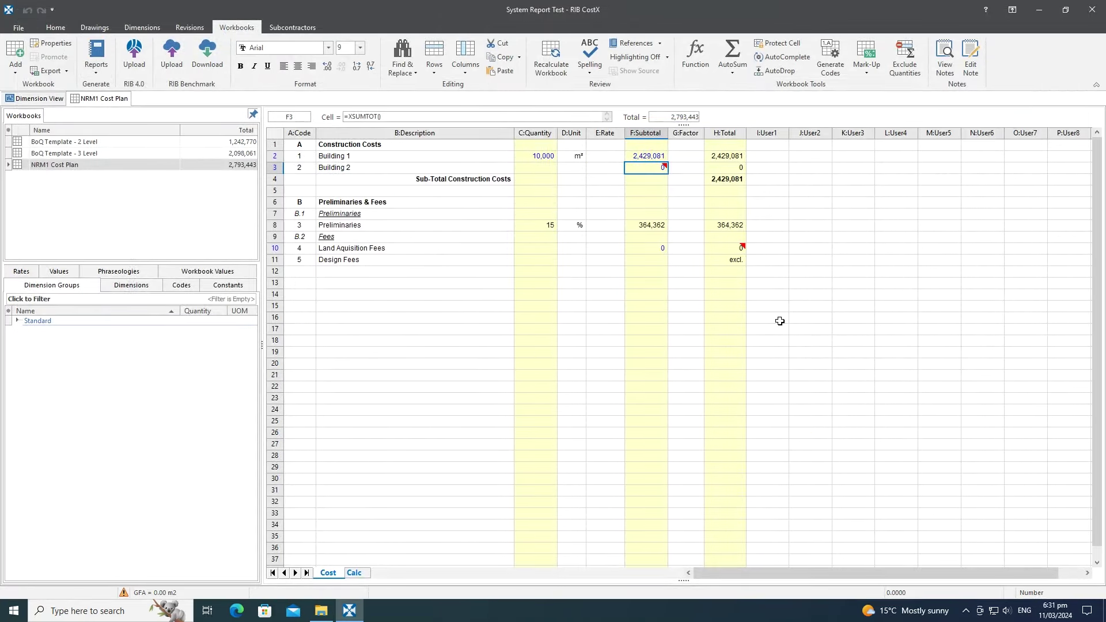
double_click(113, 143)
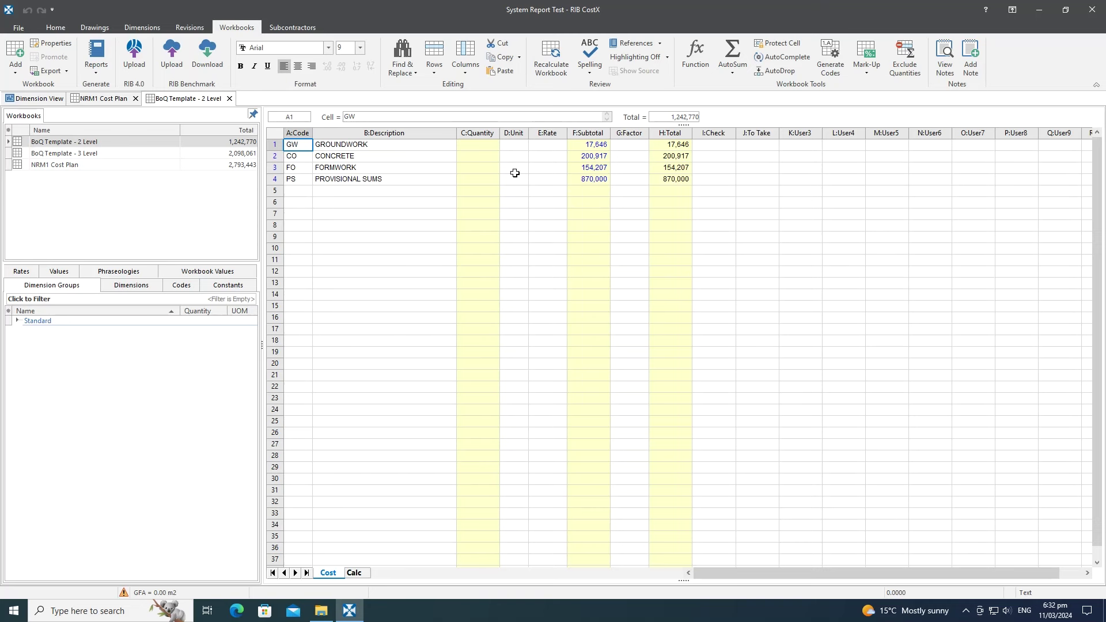
left_click(589, 156)
double_click(589, 156)
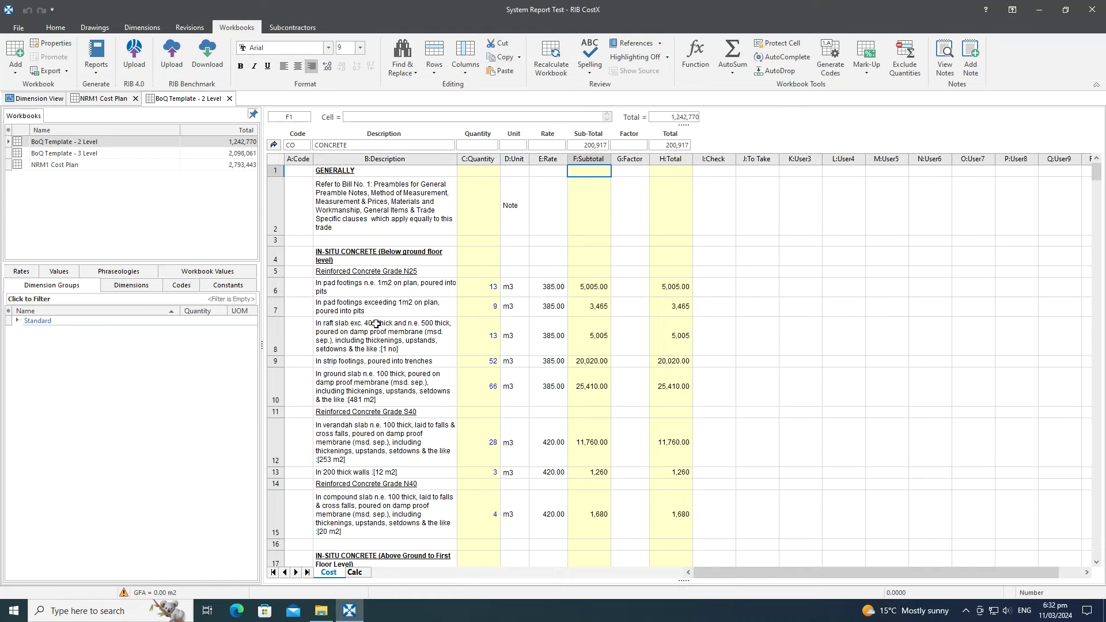
left_click(95, 58)
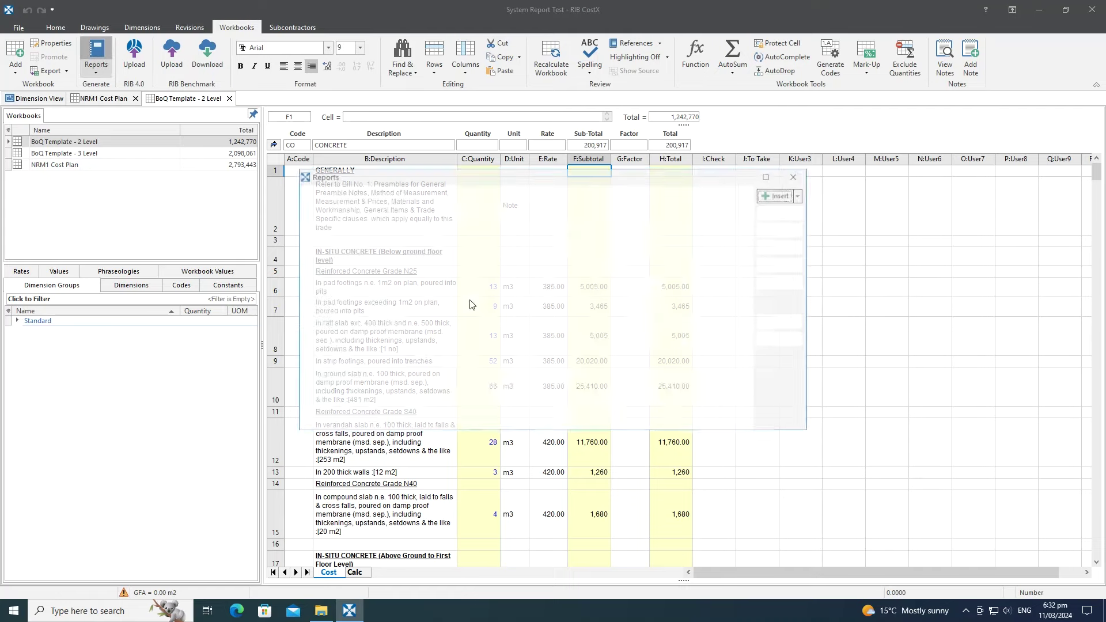
Step: Preview the Bills of Quantities (2 or 3 level) (EN) report with no bold or underlined in-line headings
left_click(425, 238)
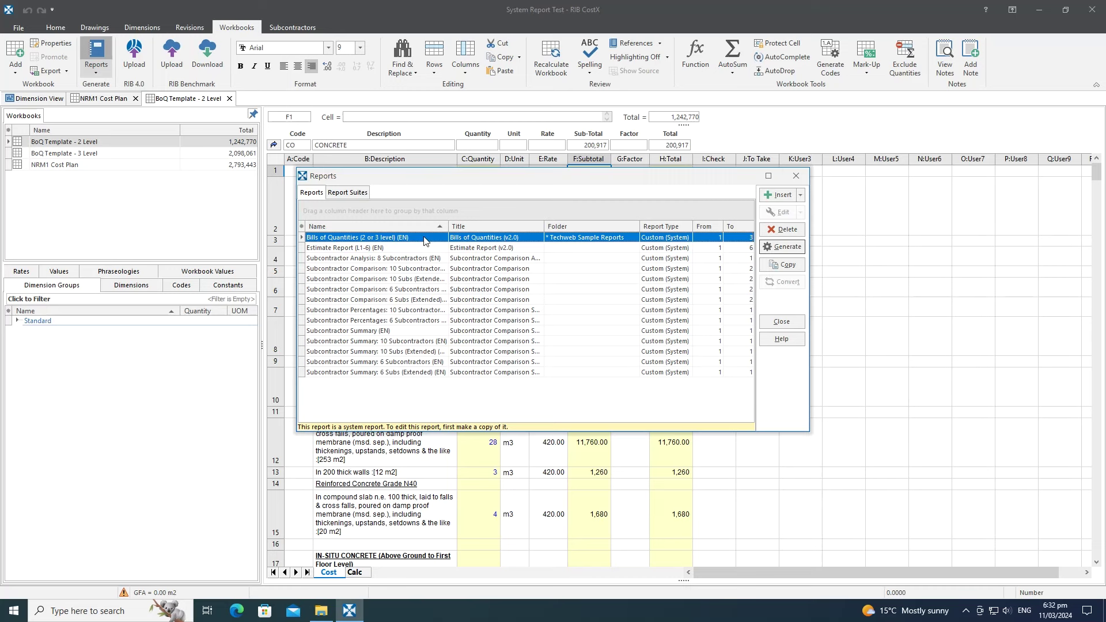
left_click(785, 246)
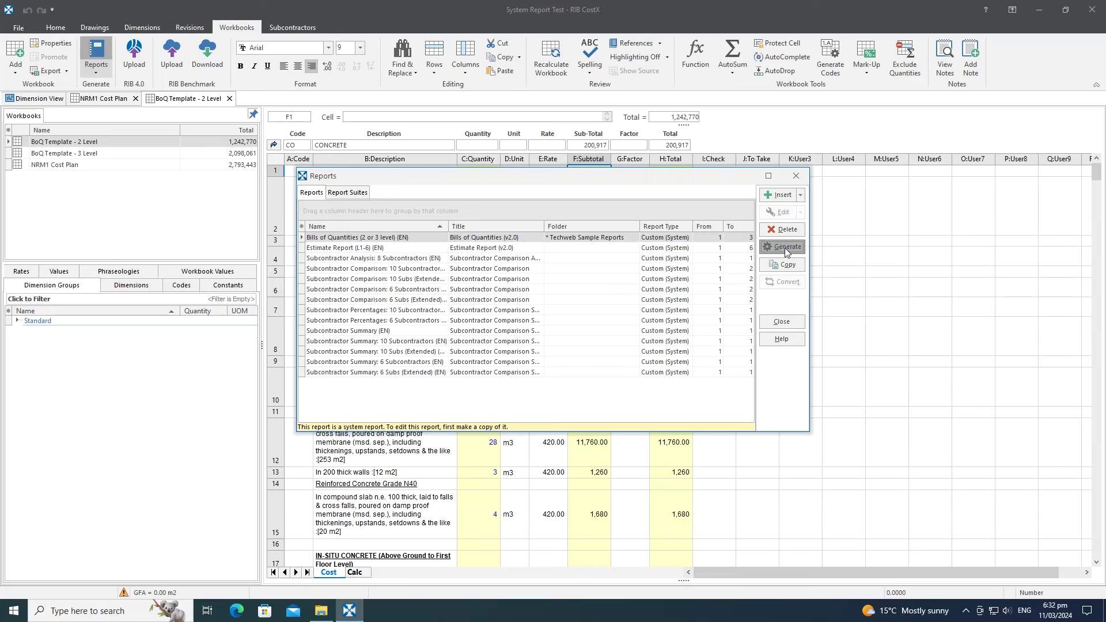
left_click(644, 195)
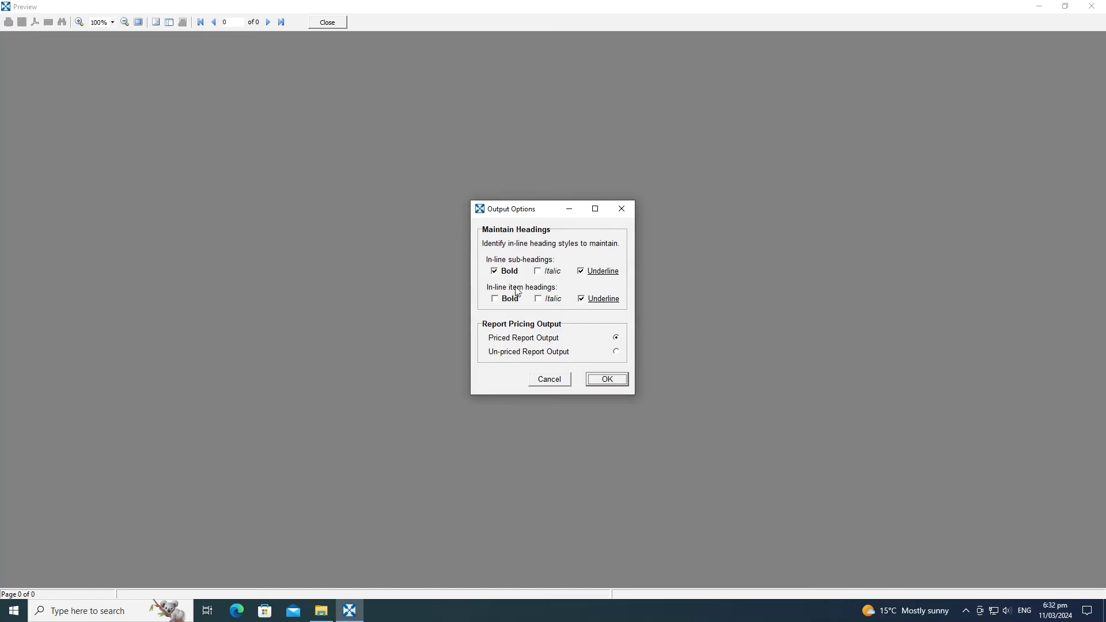
left_click(503, 272)
left_click(596, 271)
left_click(603, 299)
left_click(614, 379)
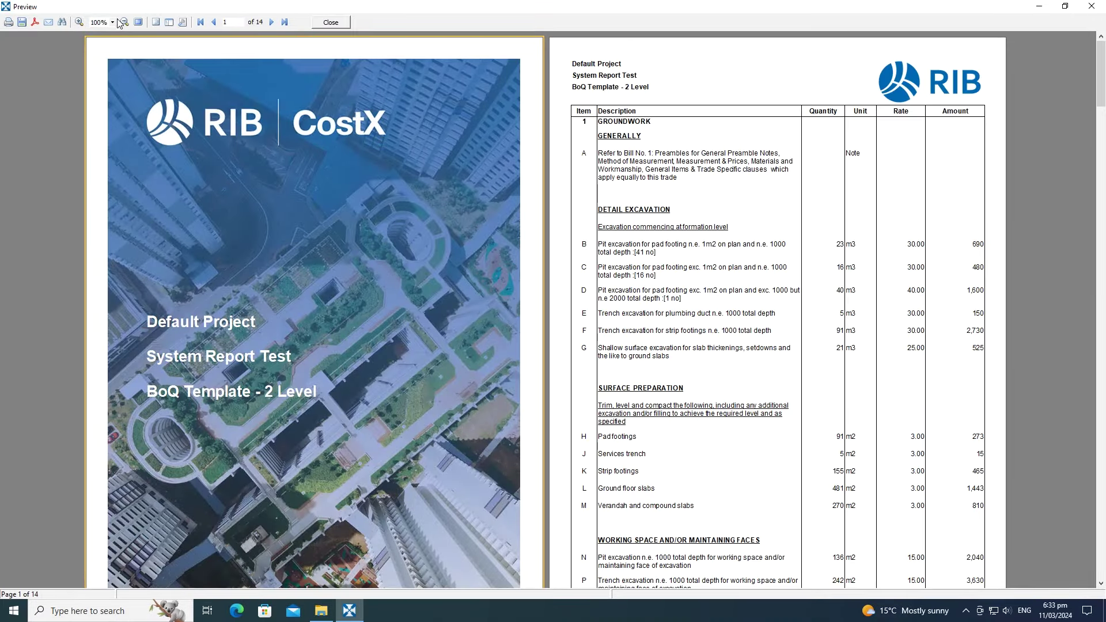
left_click(124, 23)
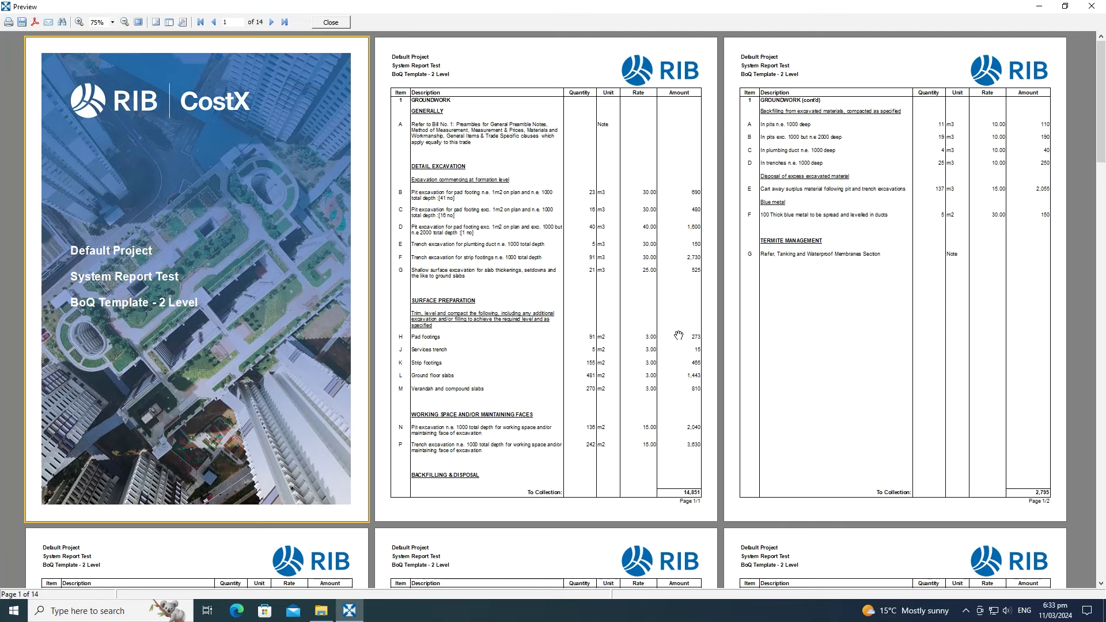
Step: Scroll the 14-page BoQ preview to the Final Summary of 1,242,770, then return to page one
scroll(1031, 486, "down", 5)
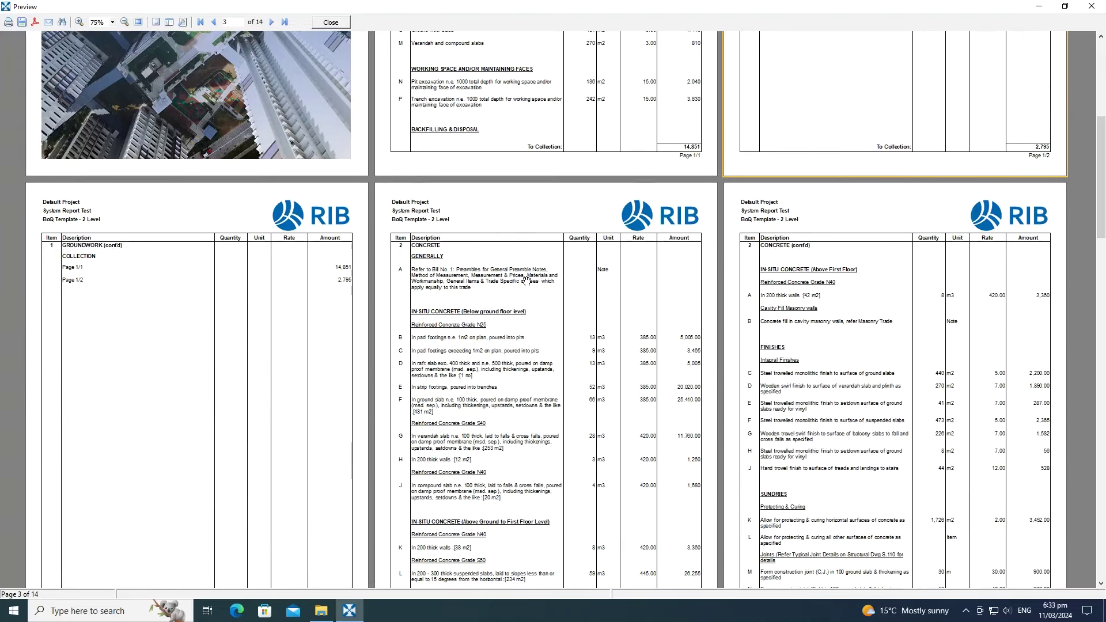
scroll(522, 277, "down", 1)
scroll(541, 226, "down", 3)
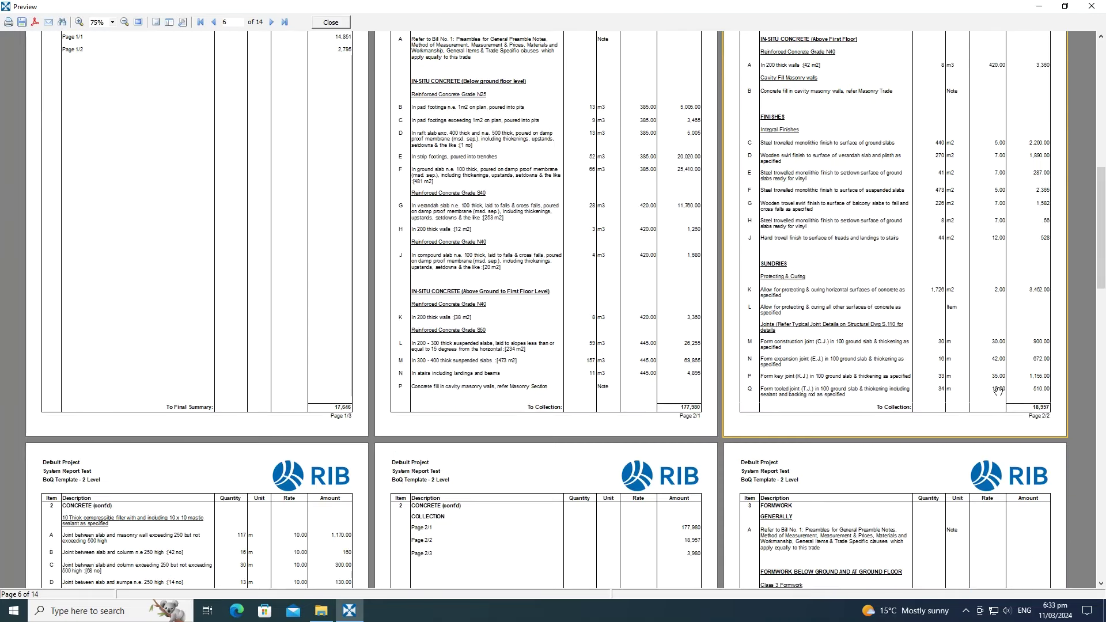
scroll(998, 391, "down", 4)
scroll(426, 220, "down", 2)
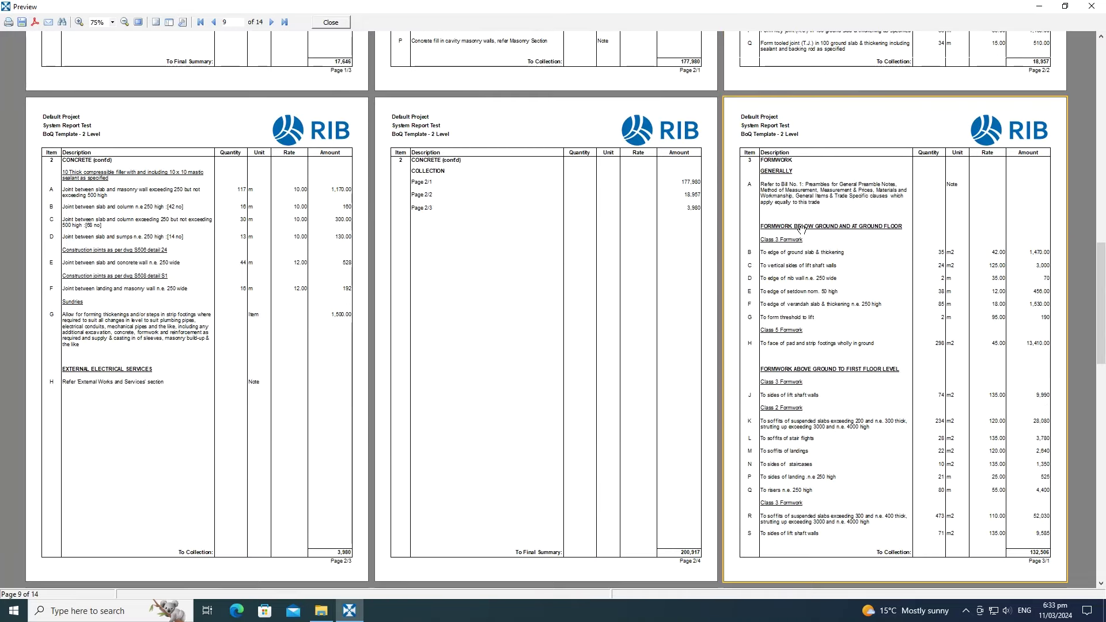
scroll(434, 205, "down", 9)
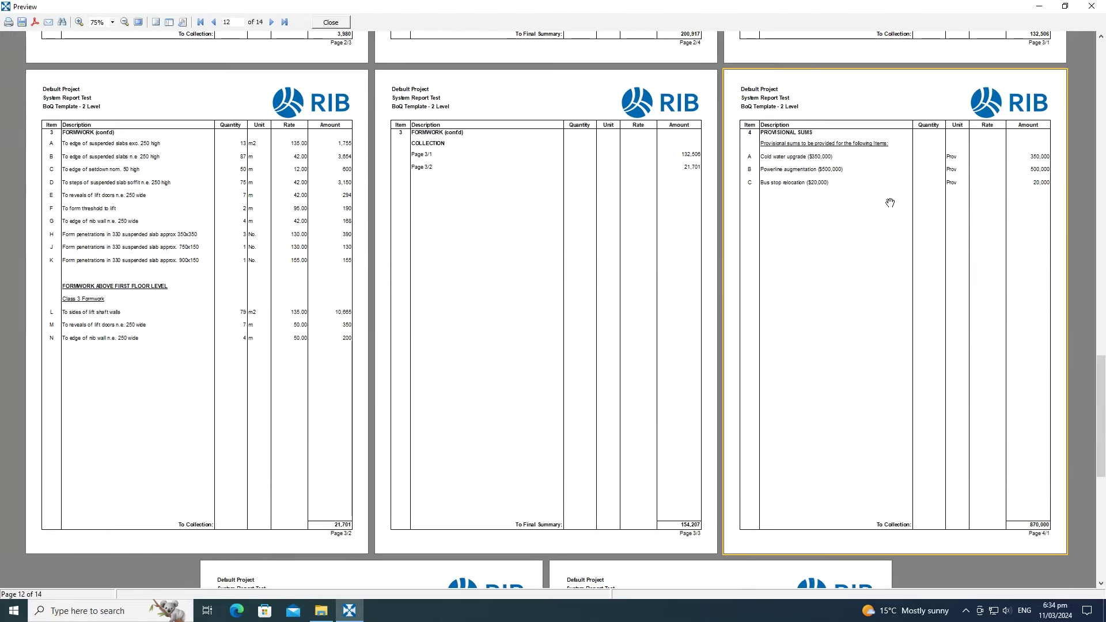
scroll(890, 202, "down", 5)
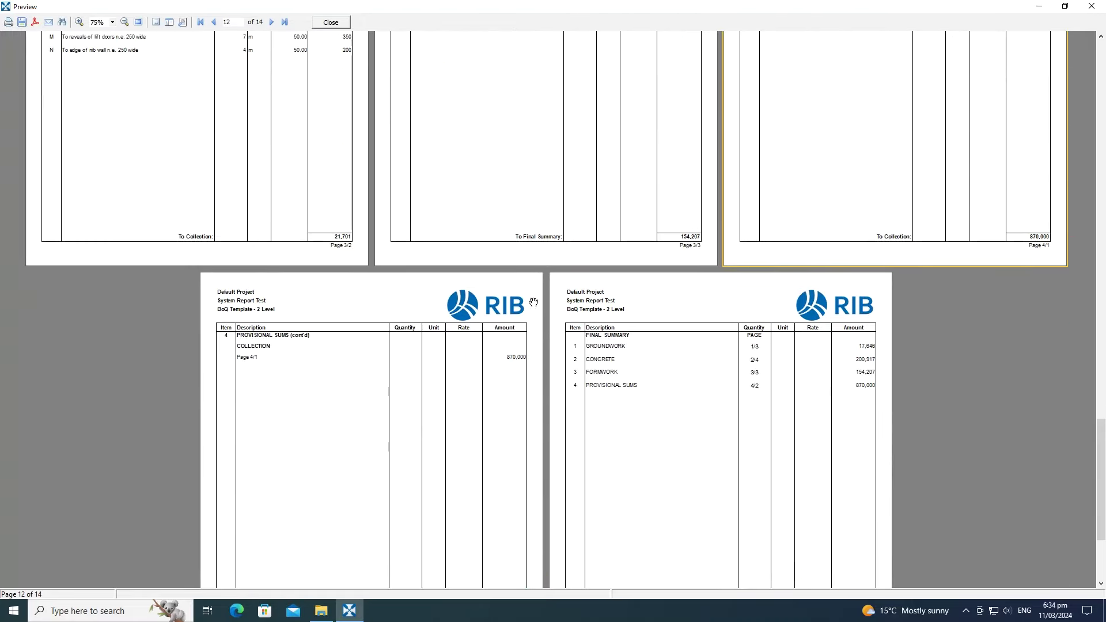
scroll(335, 352, "down", 3)
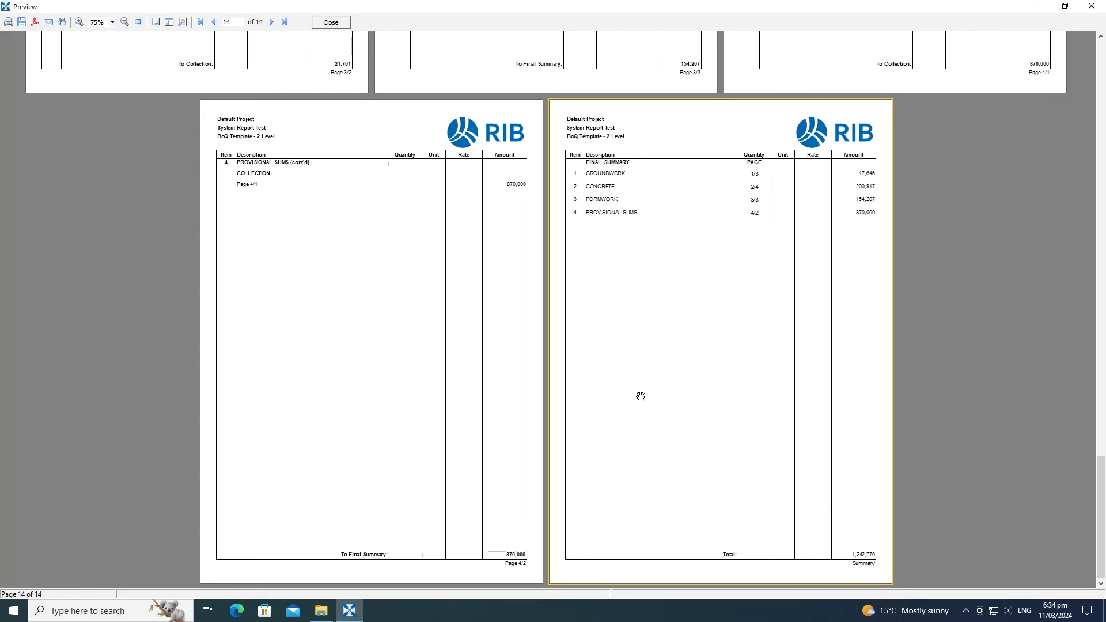
left_click(200, 22)
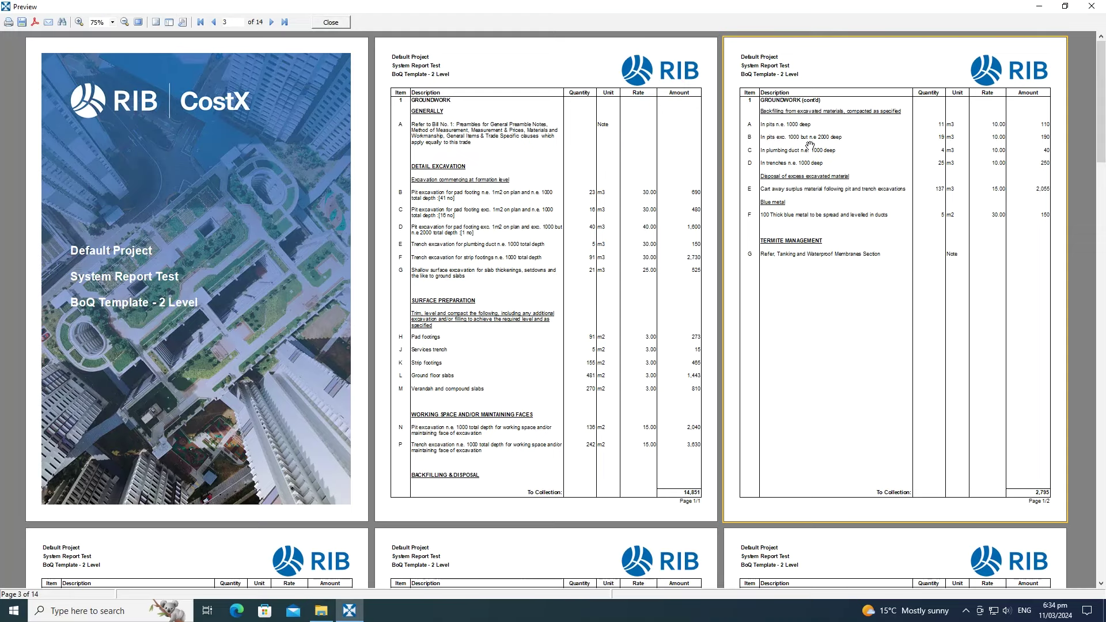
Step: Scroll through the BoQ preview pages once more, then close the preview
scroll(809, 146, "down", 10)
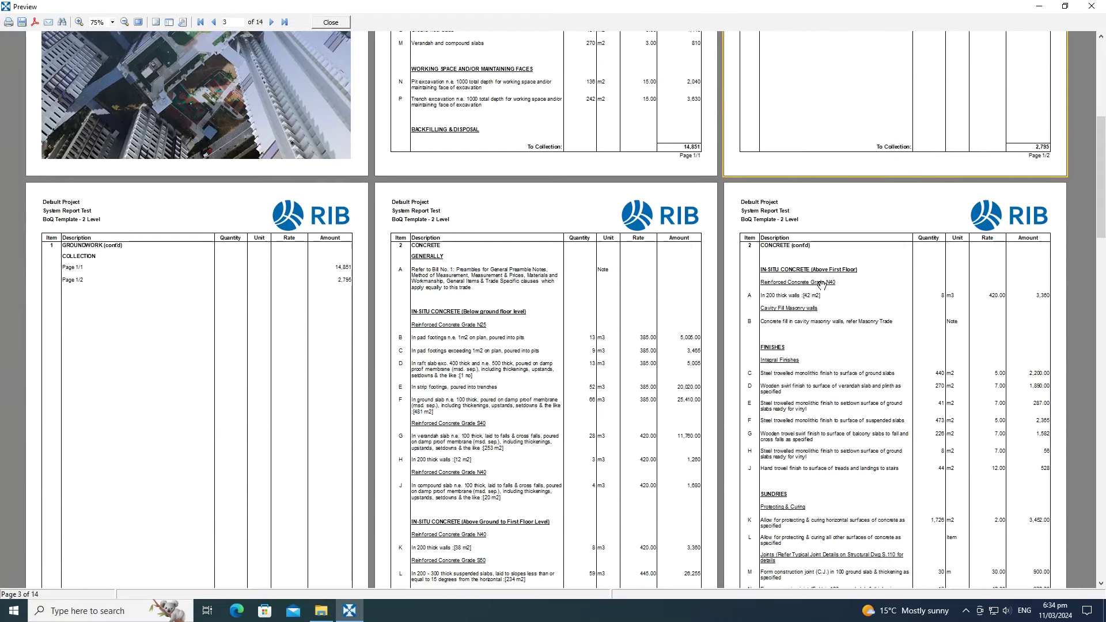
scroll(823, 286, "down", 5)
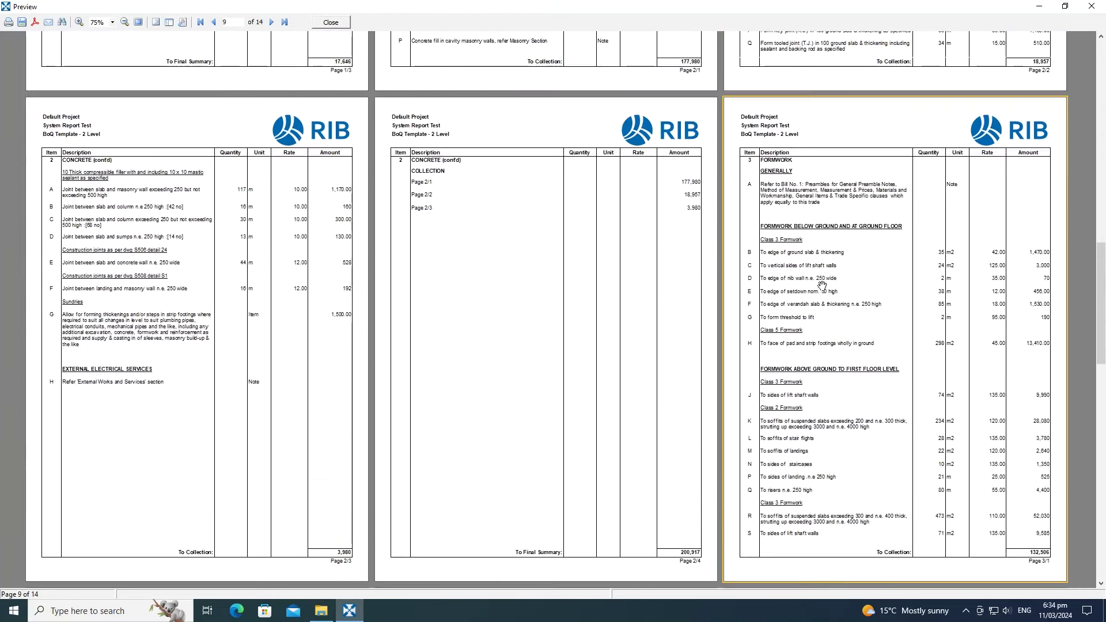
scroll(823, 286, "down", 4)
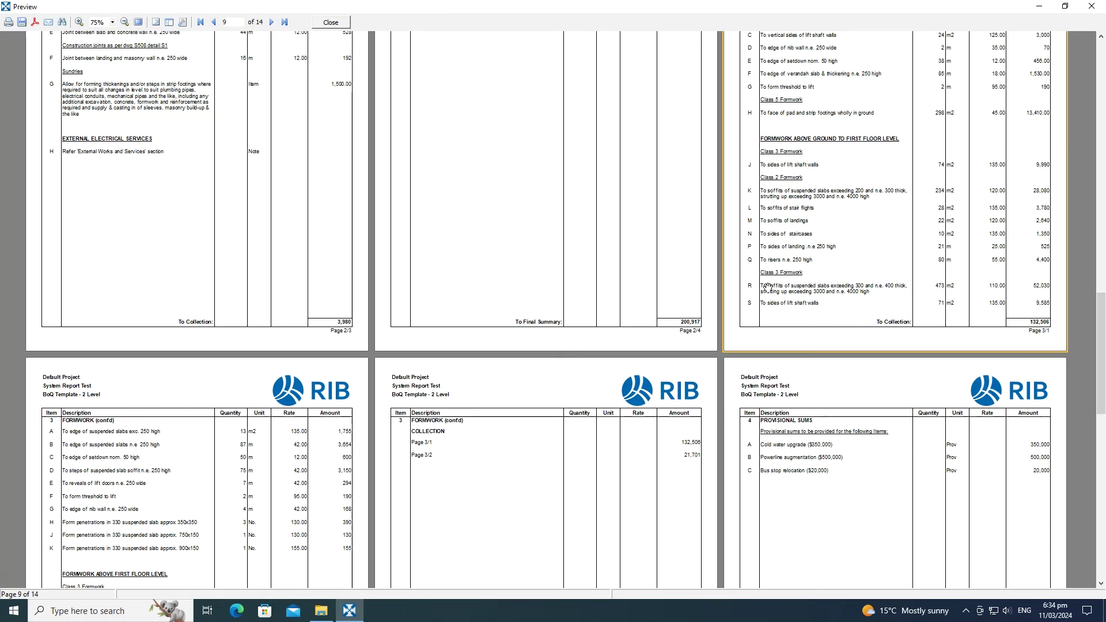
scroll(87, 371, "down", 1)
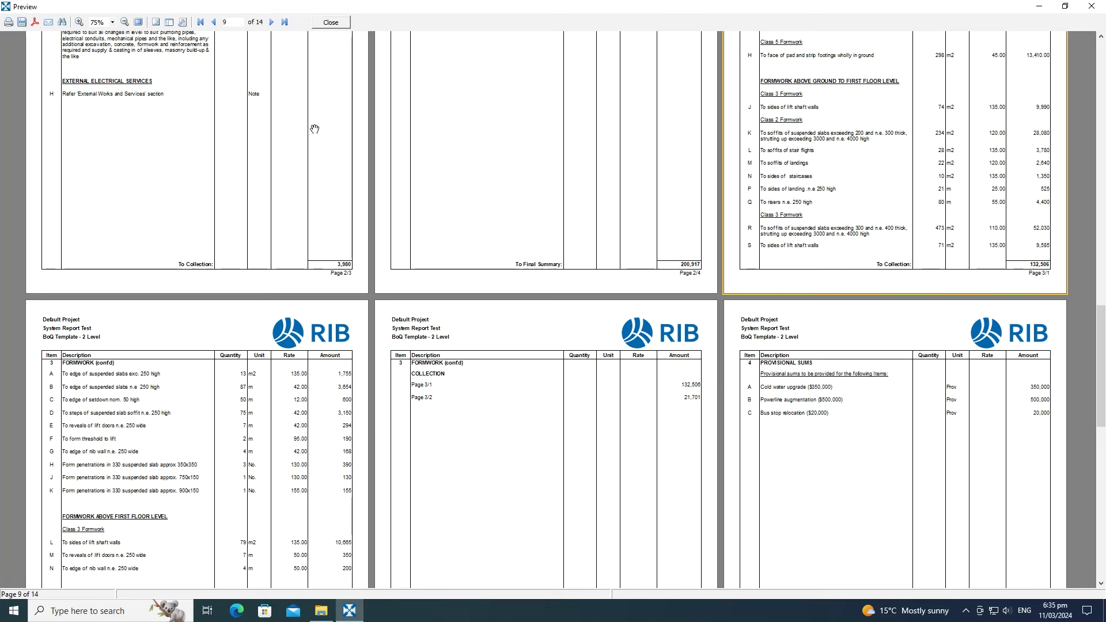
left_click(336, 25)
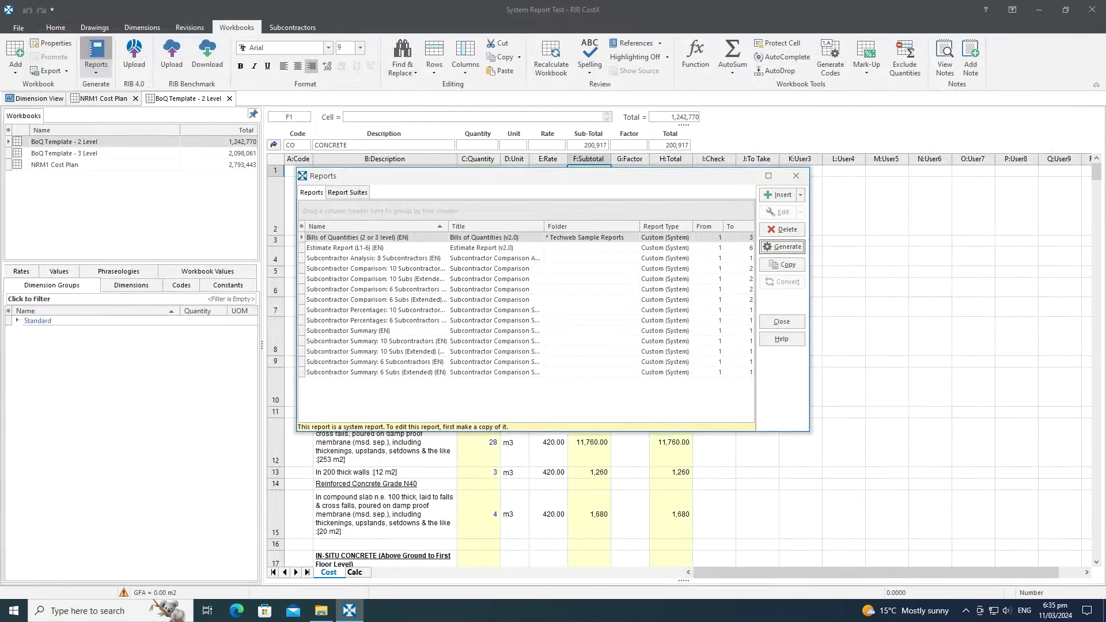
Step: Generate a priced Bill of Quantities preview for BoQ Template - 2 Level with in-line sub-headings underlined
left_click(793, 253)
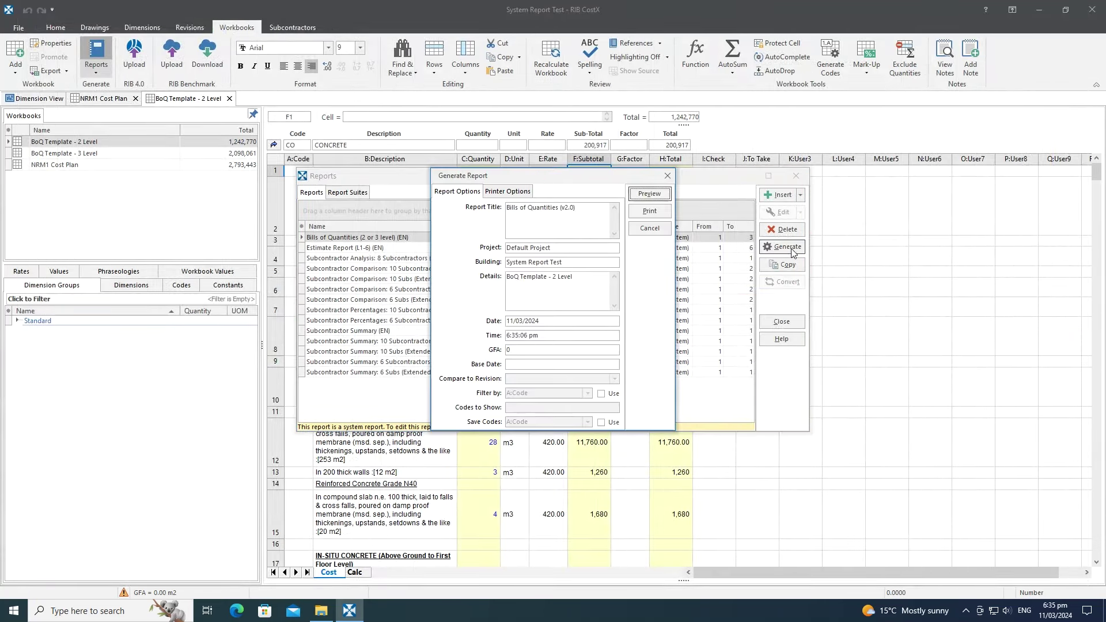
left_click(645, 196)
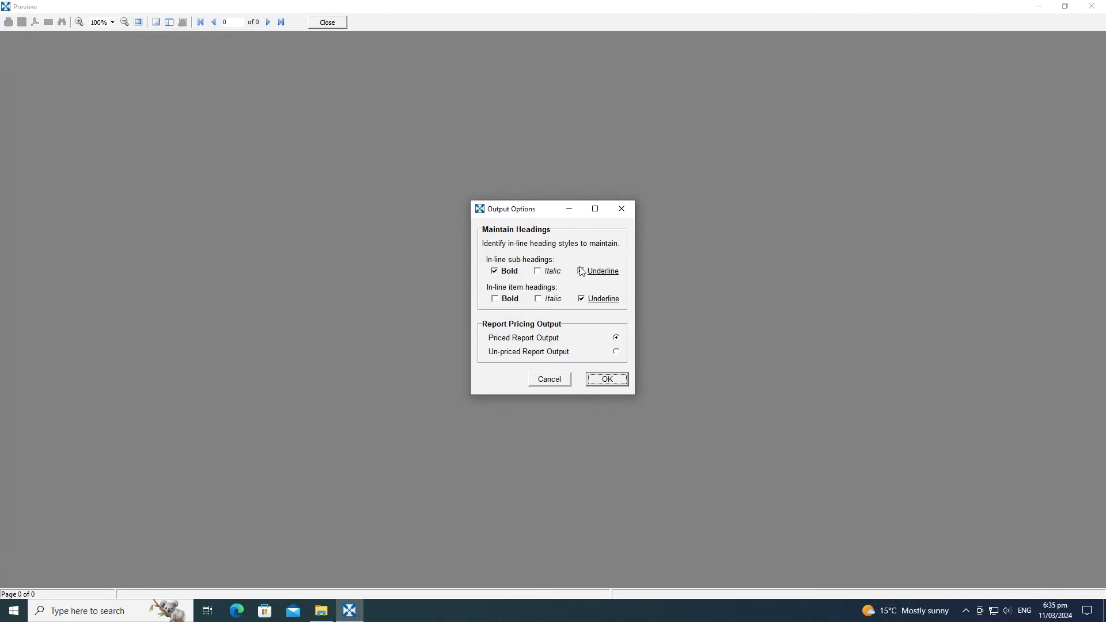
left_click(581, 272)
left_click(608, 380)
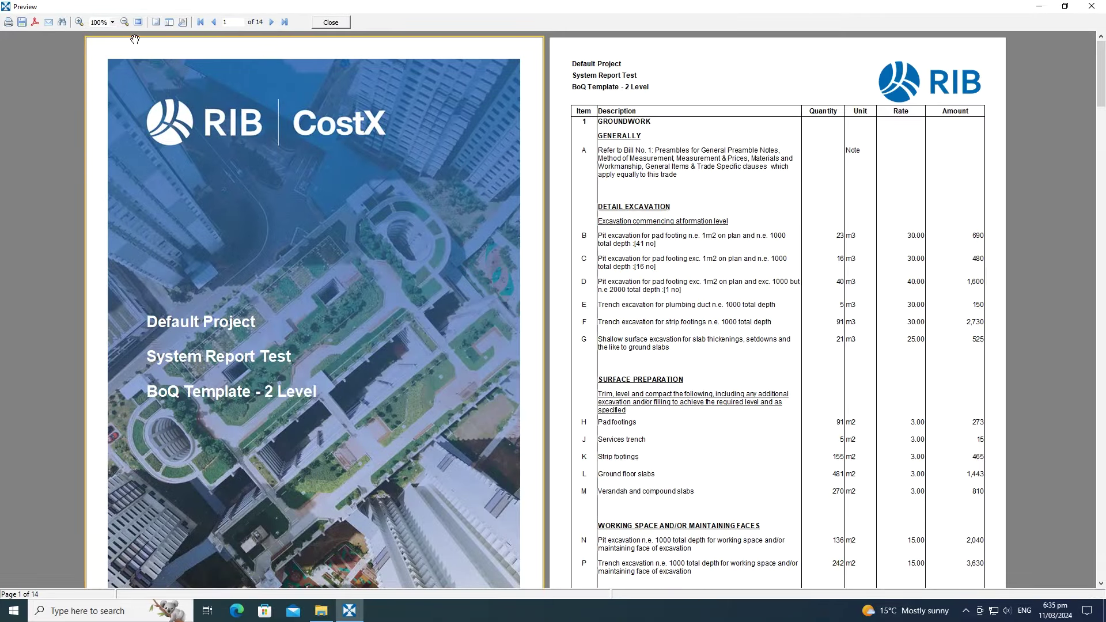
Step: Zoom the priced preview out to 75% and scroll down to page 12's Provisional Sums
left_click(125, 26)
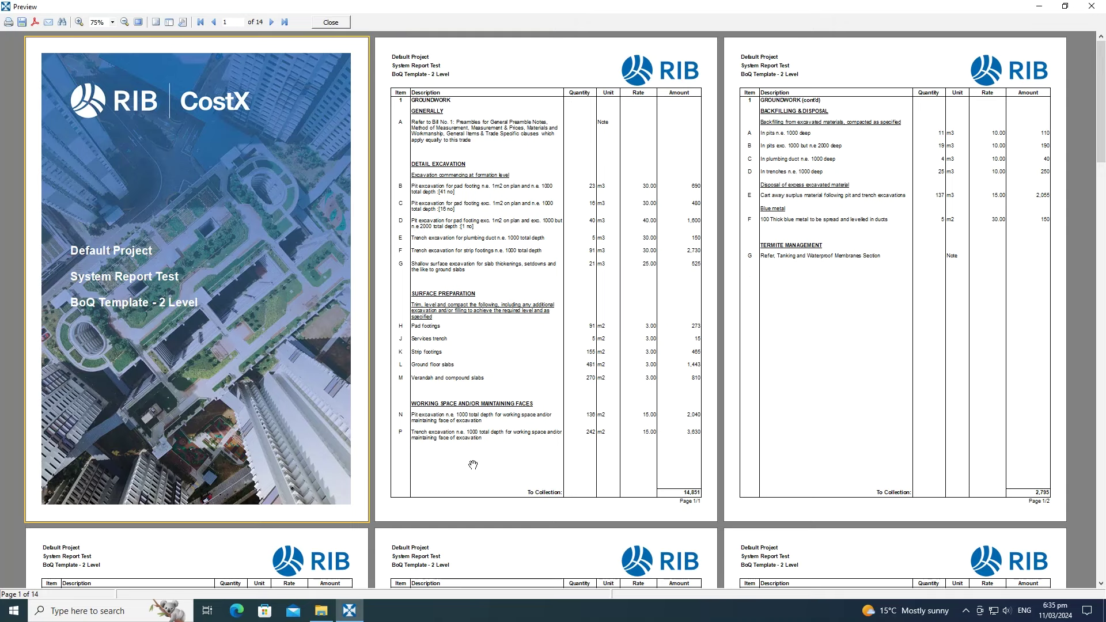
scroll(473, 465, "down", 5)
scroll(473, 465, "down", 5)
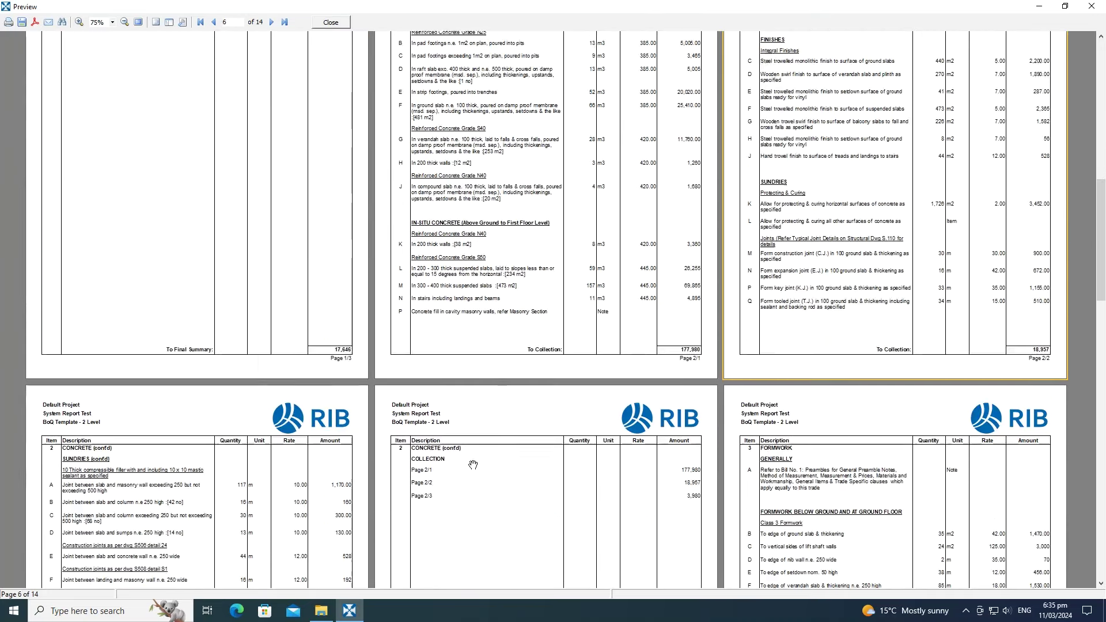
scroll(473, 465, "down", 5)
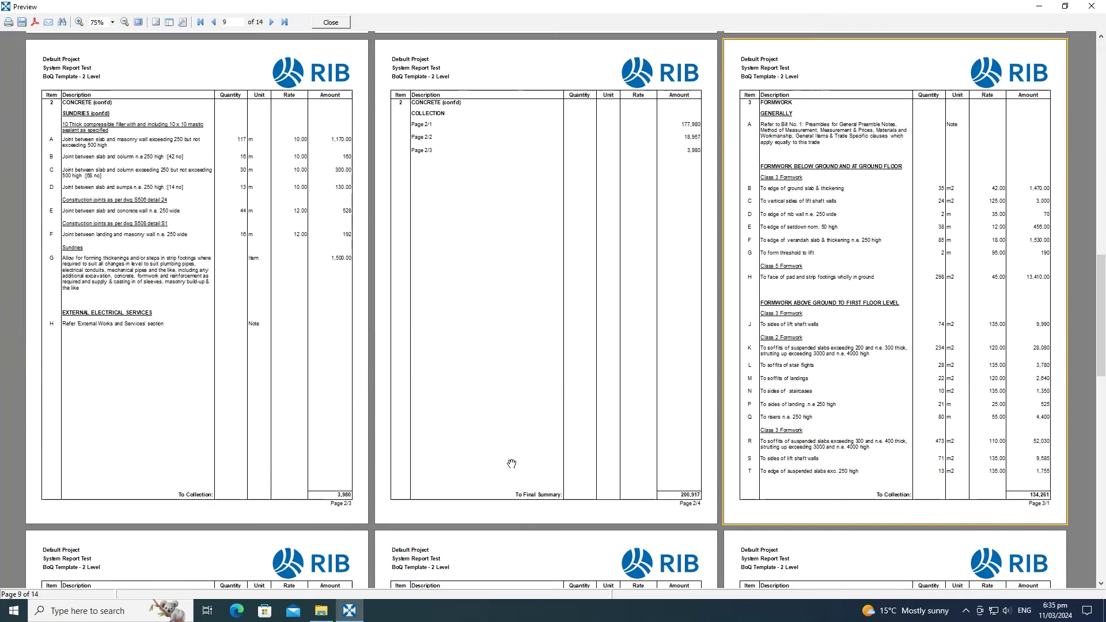
scroll(512, 464, "down", 3)
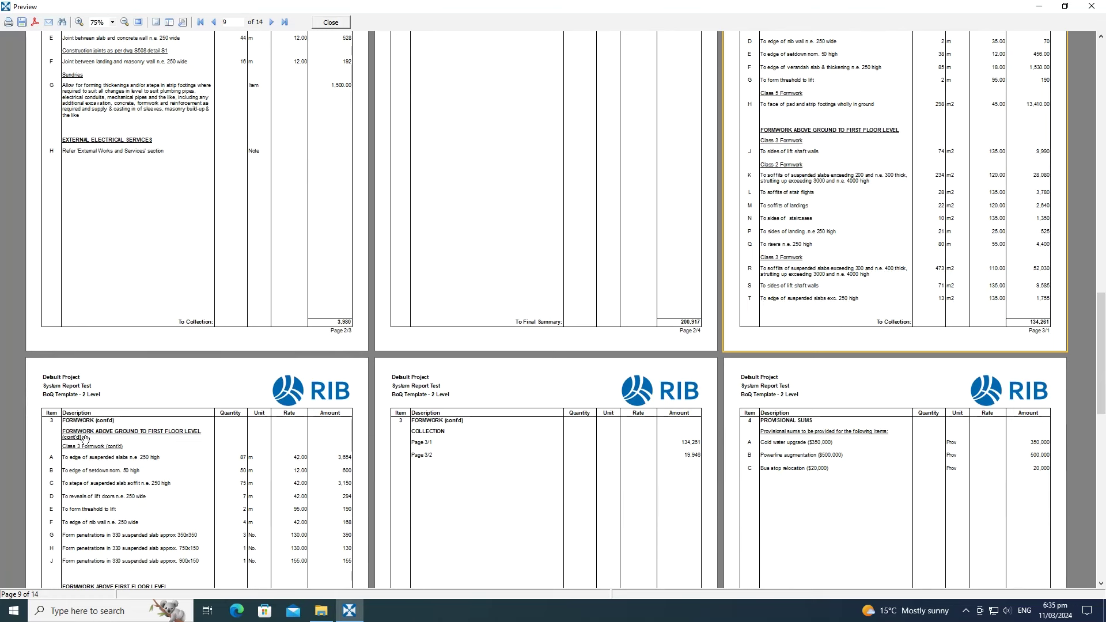
scroll(118, 456, "down", 3)
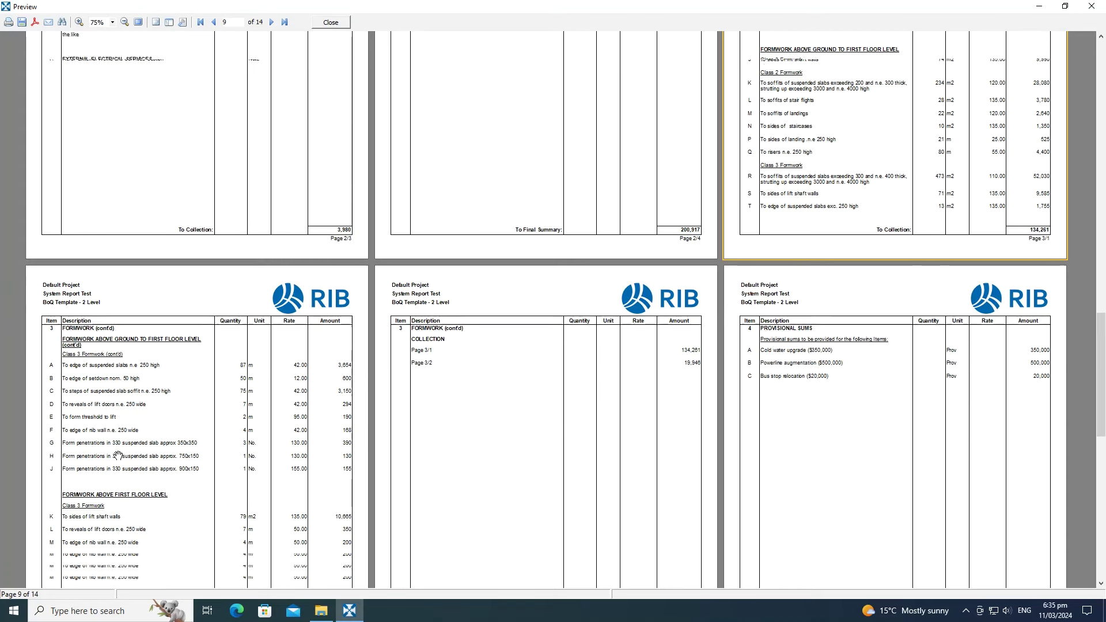
scroll(118, 455, "down", 1)
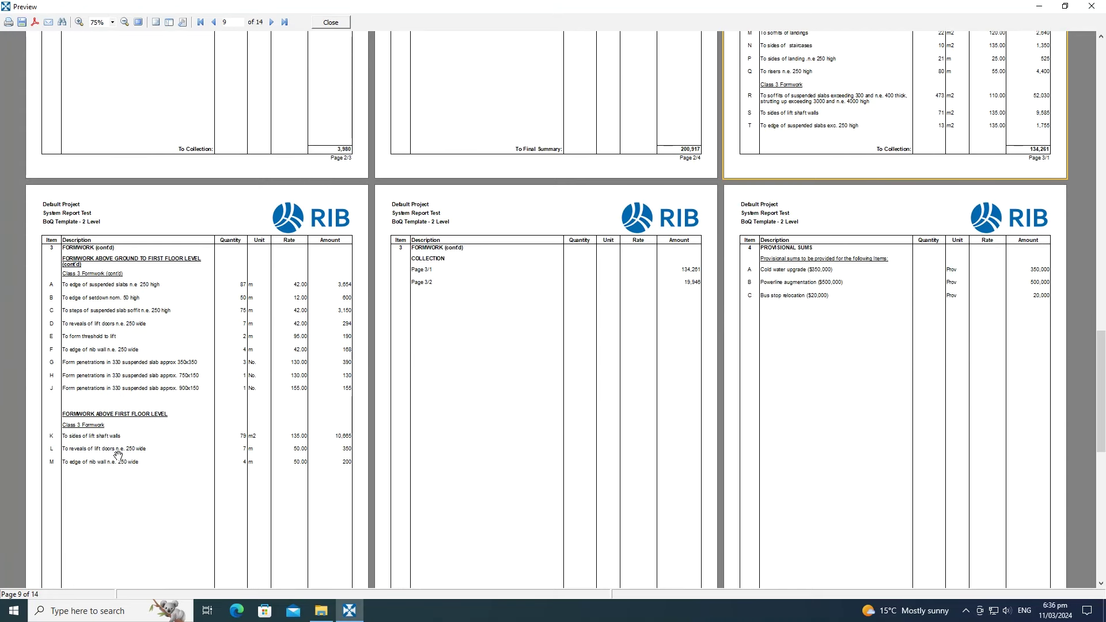
scroll(118, 456, "down", 1)
scroll(119, 456, "down", 1)
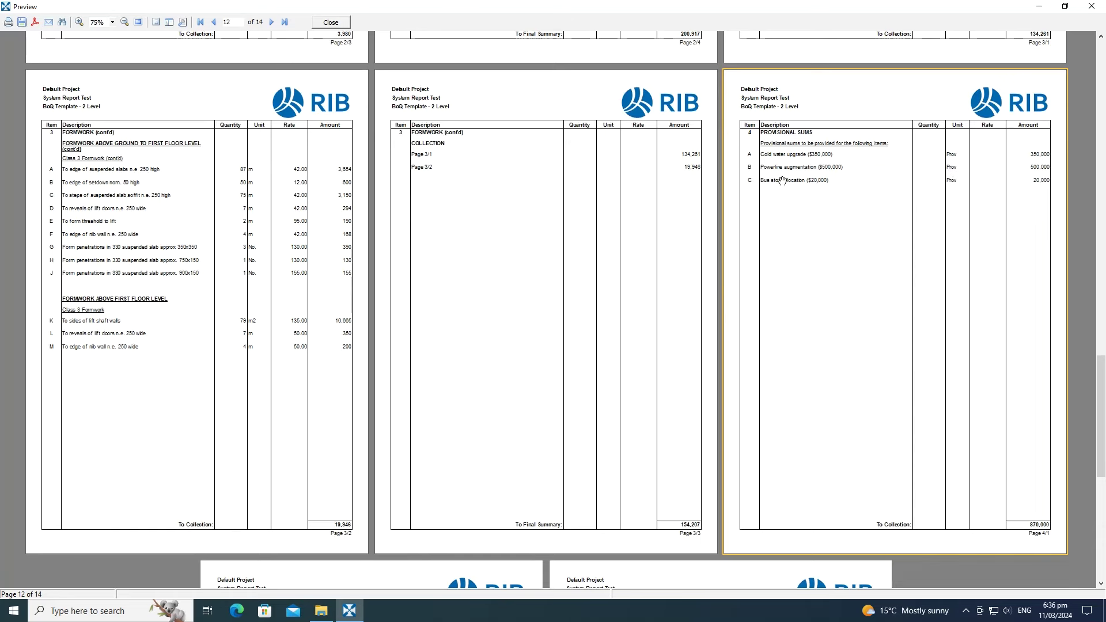
Step: Close the priced preview and regenerate it as an un-priced Bill of Quantities preview
left_click(332, 22)
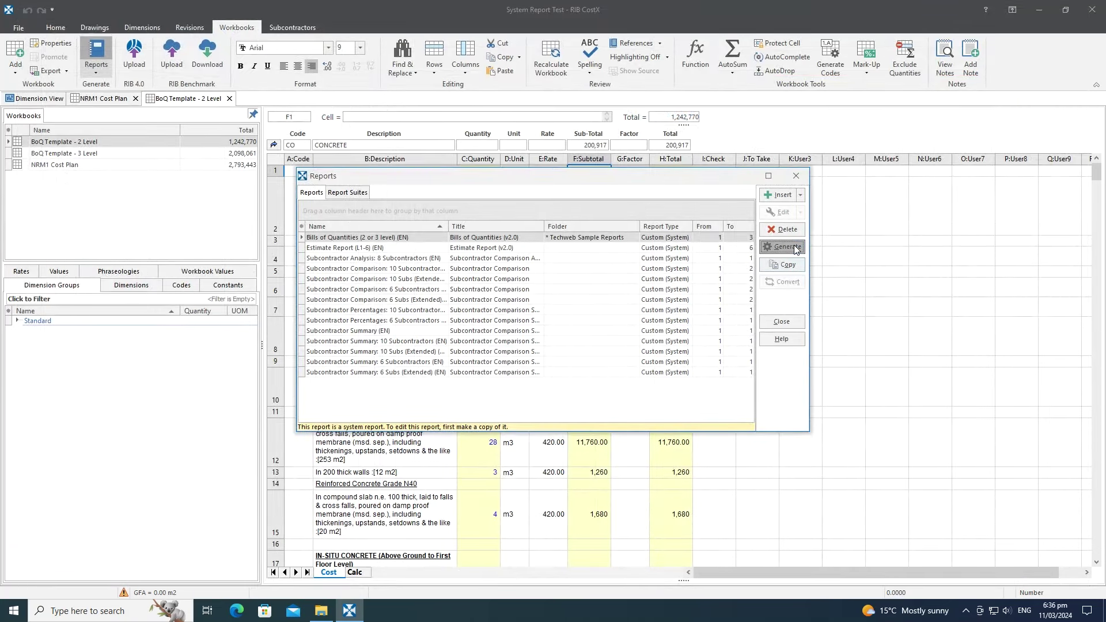
left_click(795, 248)
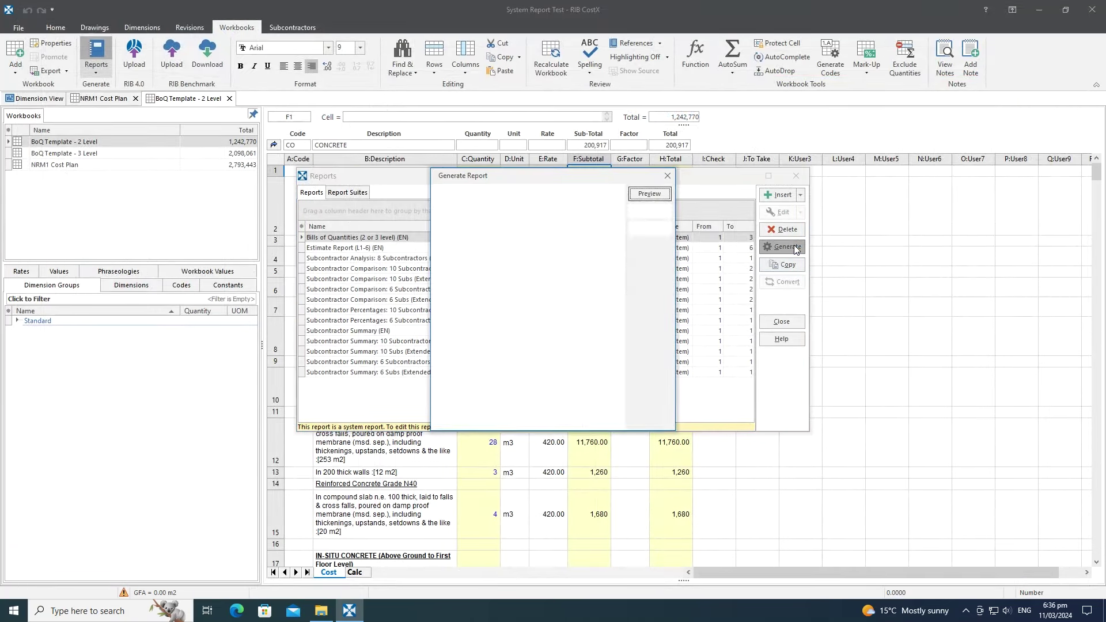
left_click(648, 195)
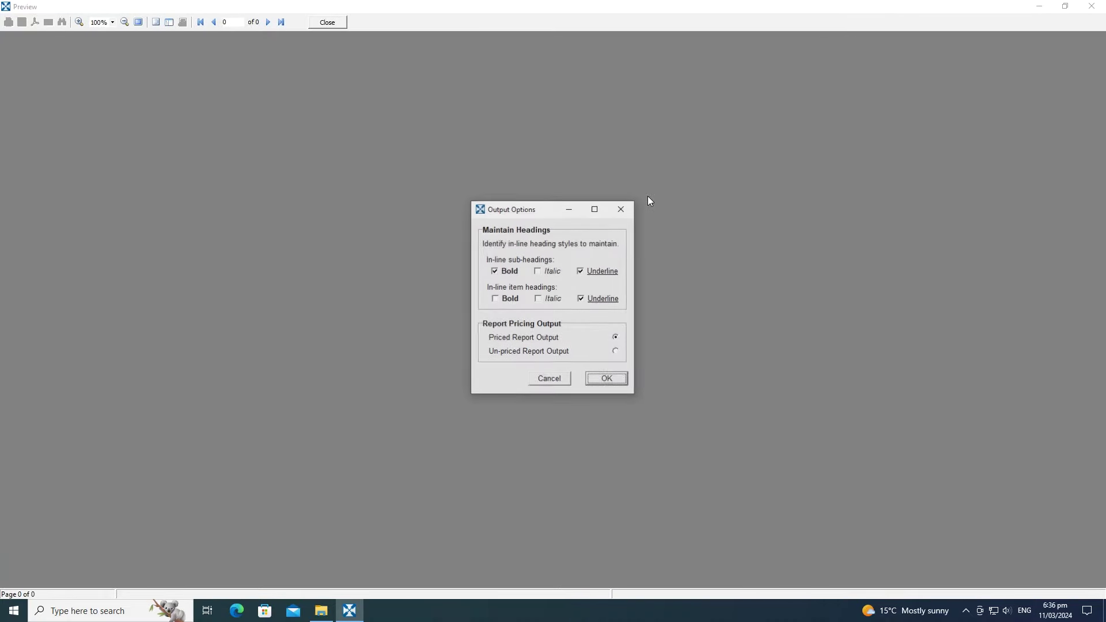
left_click(566, 352)
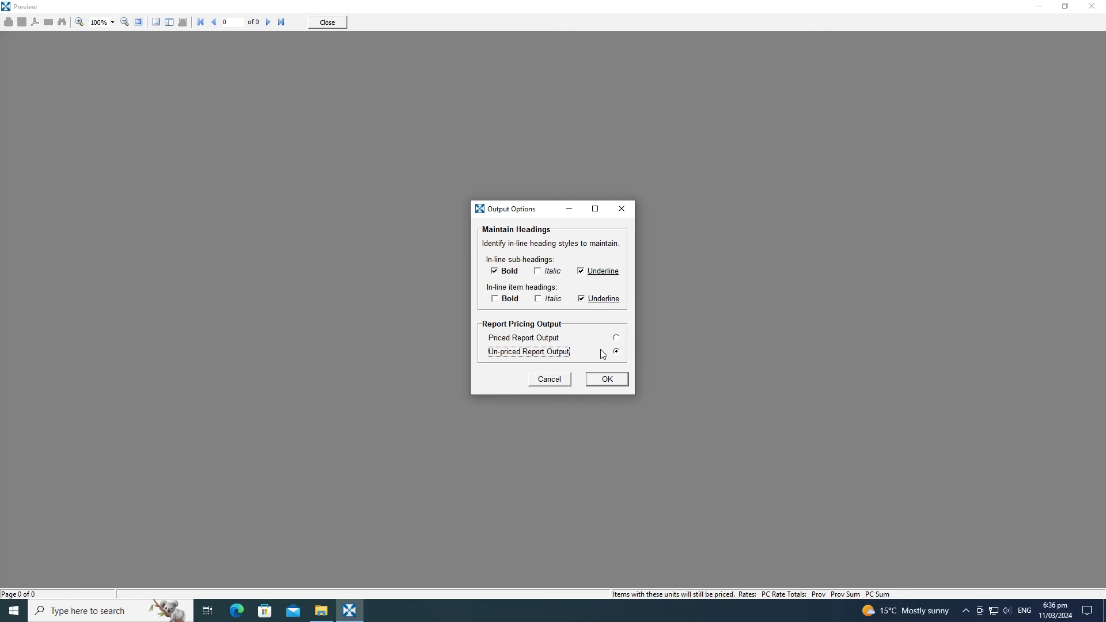
left_click(606, 380)
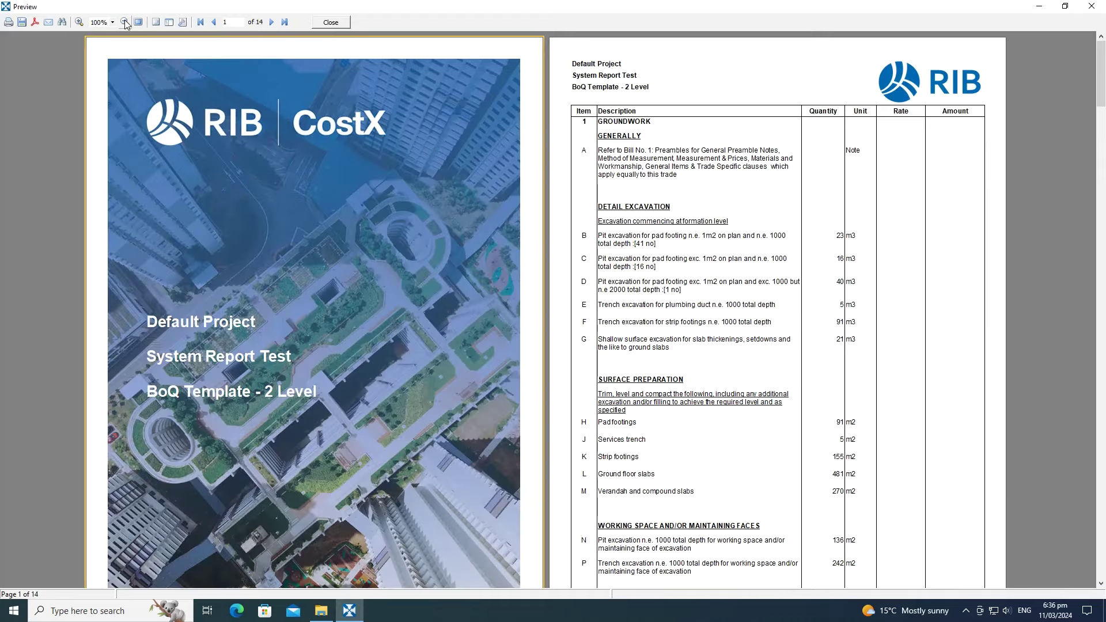
Step: Zoom the un-priced preview to 75% and scroll from page 3 down to the Provisional Sums page
left_click(125, 22)
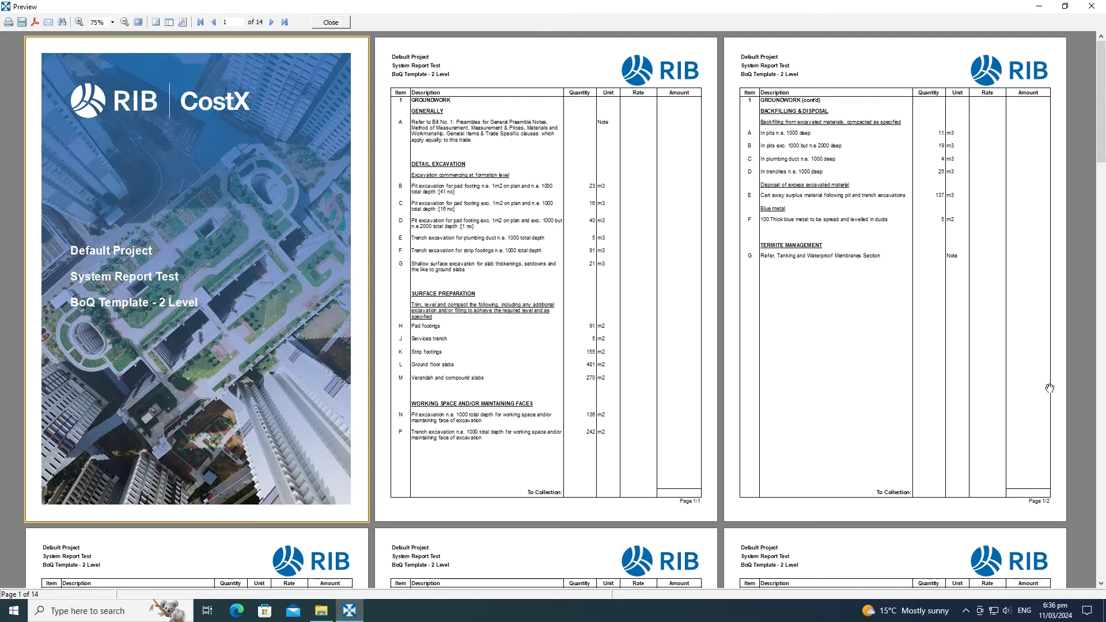
left_click(970, 501)
scroll(969, 501, "down", 4)
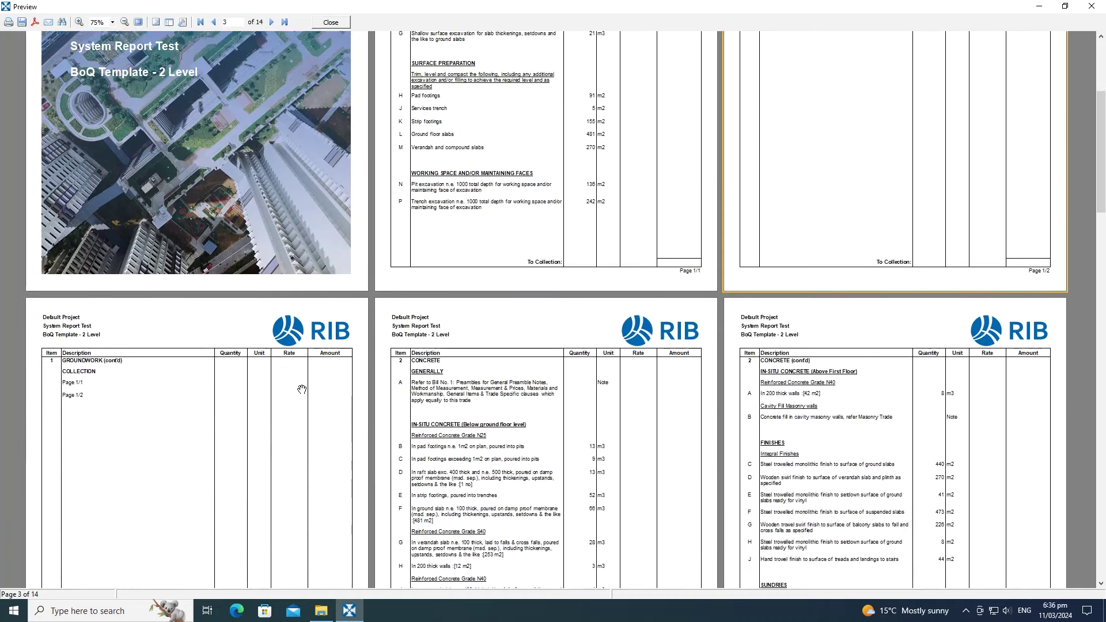
scroll(321, 415, "down", 14)
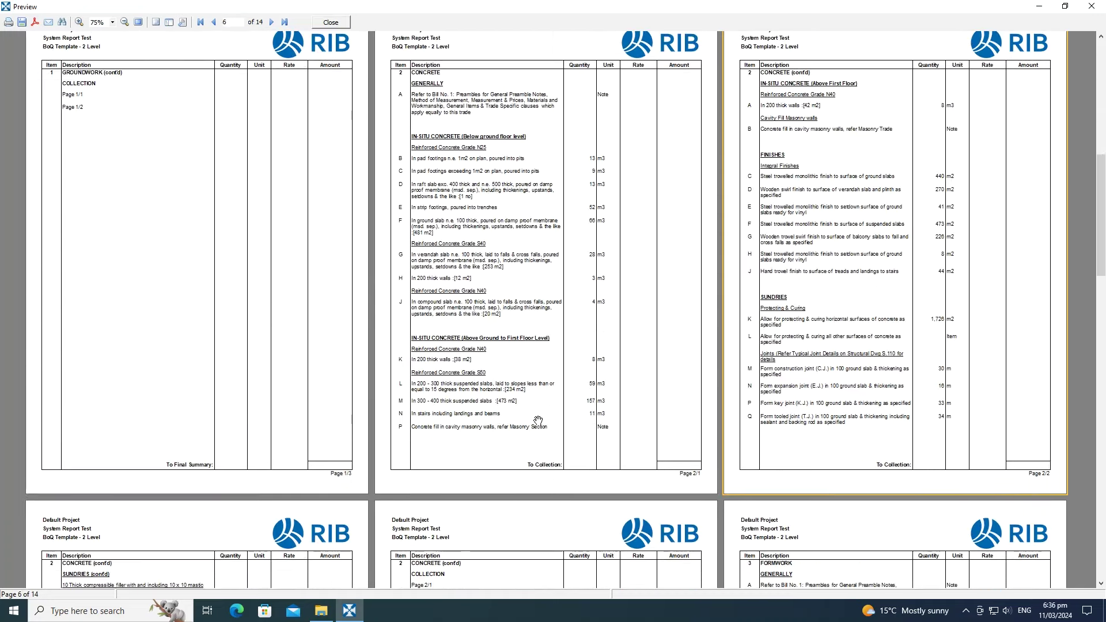
scroll(538, 420, "down", 1)
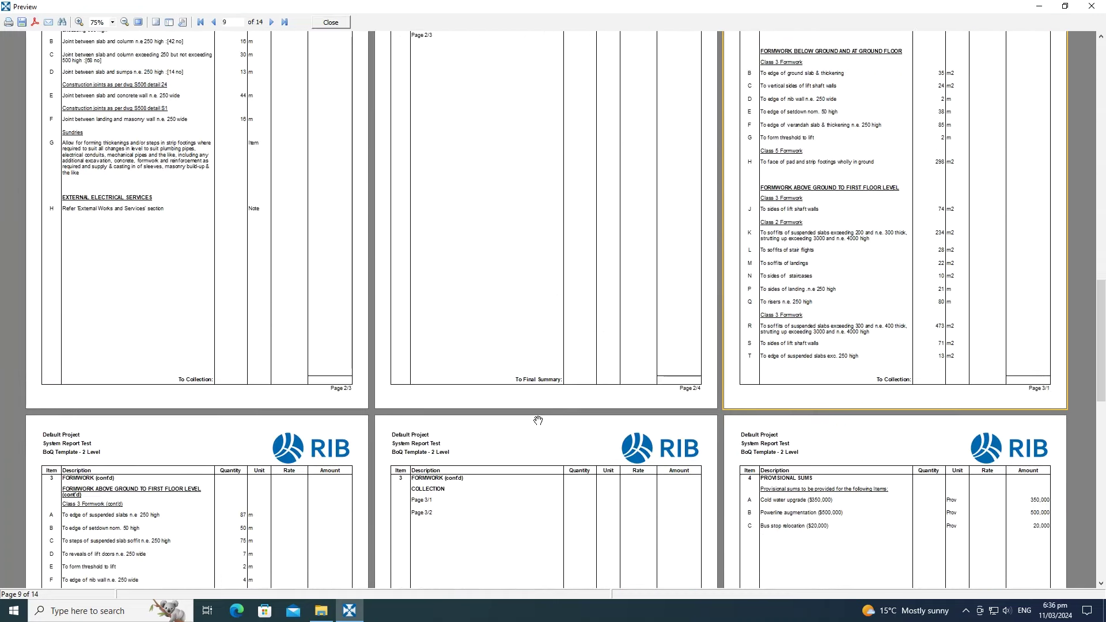
scroll(538, 420, "down", 5)
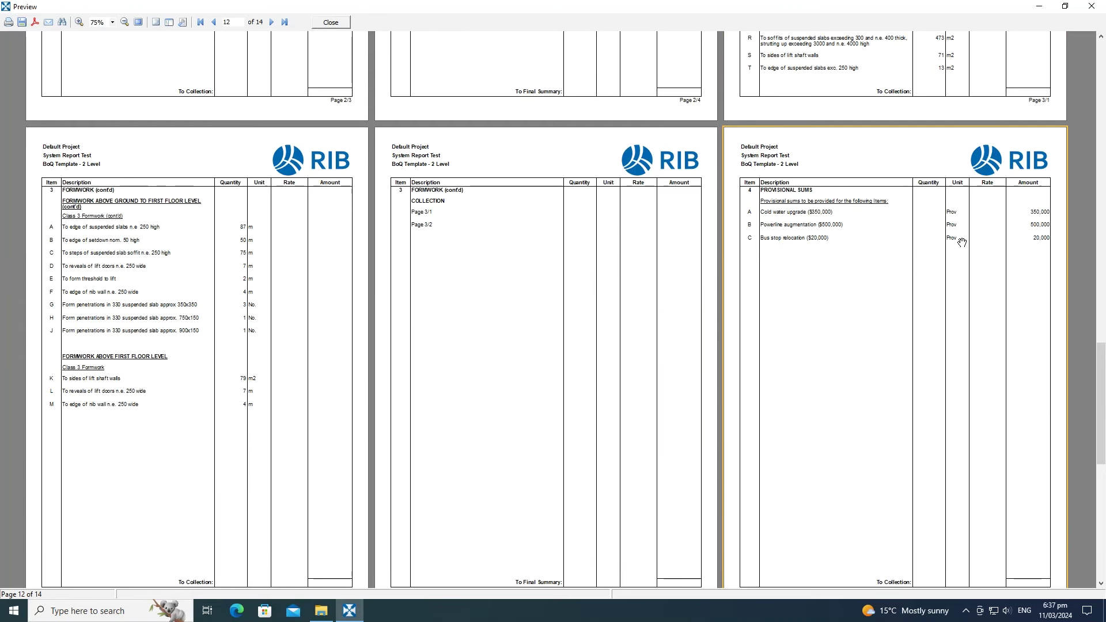
scroll(962, 243, "down", 1)
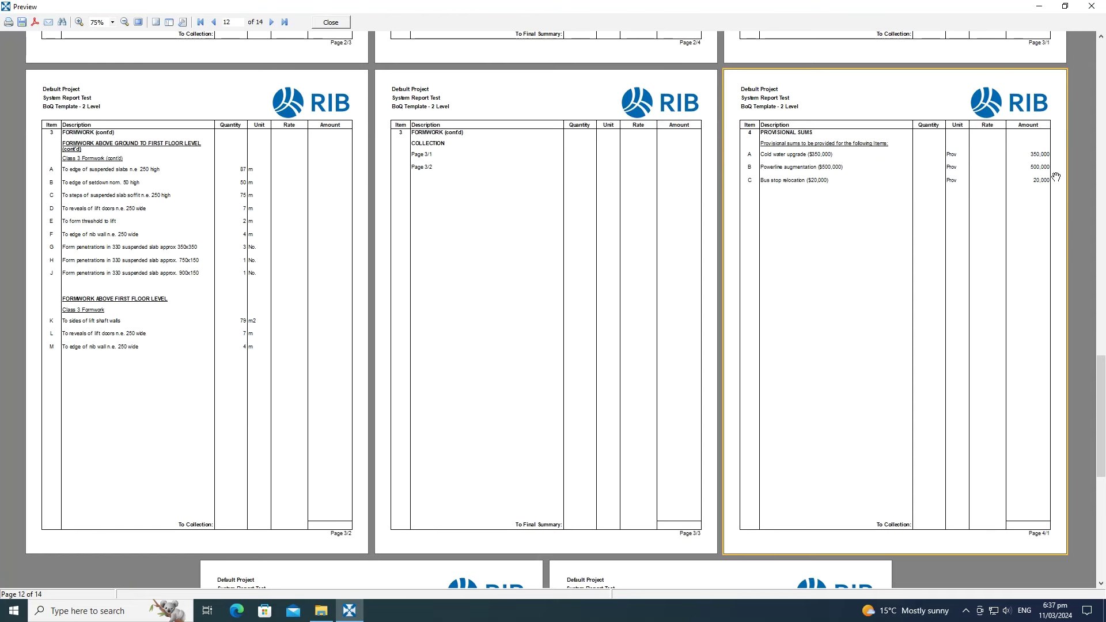
scroll(1032, 177, "down", 5)
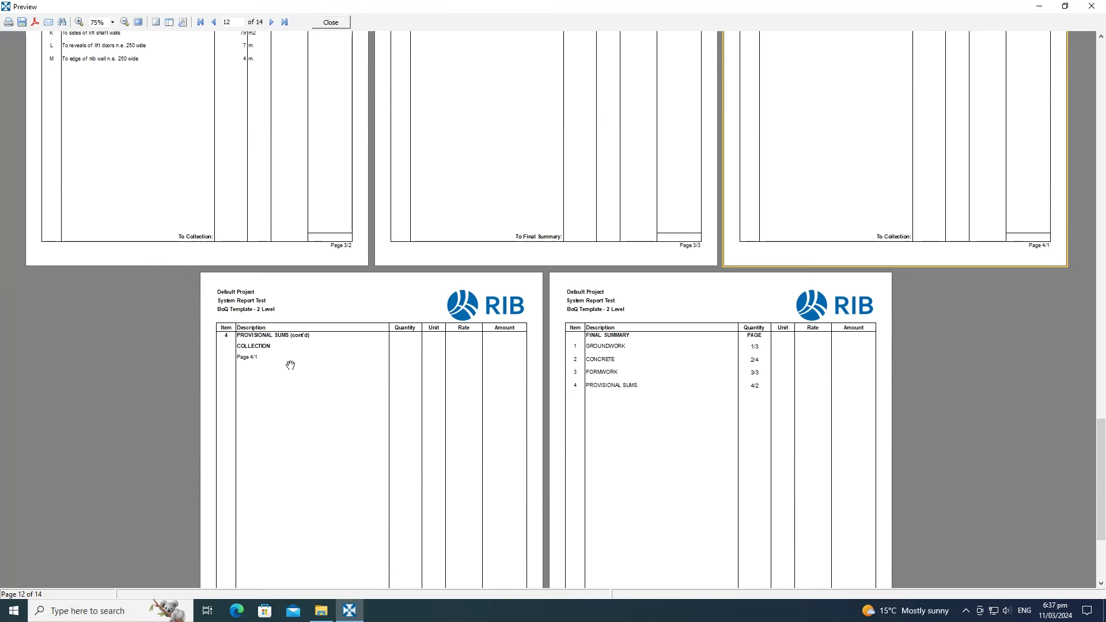
scroll(770, 268, "up", 3)
scroll(770, 267, "up", 1)
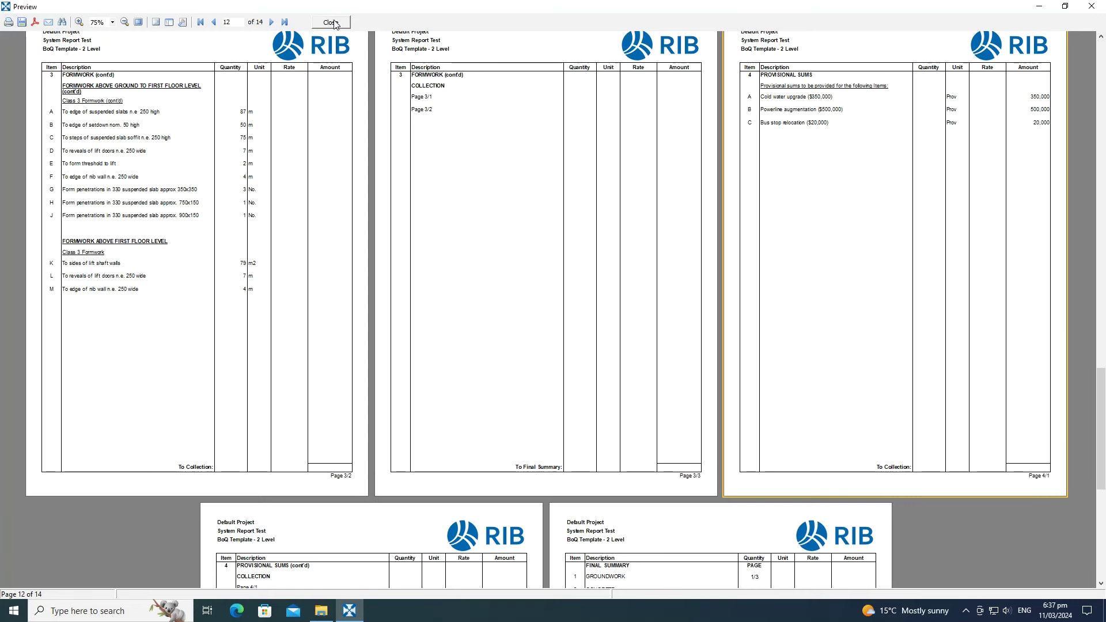
Step: Close the un-priced preview and the Reports list, then open the BoQ Template - 3 Level workbook
left_click(331, 22)
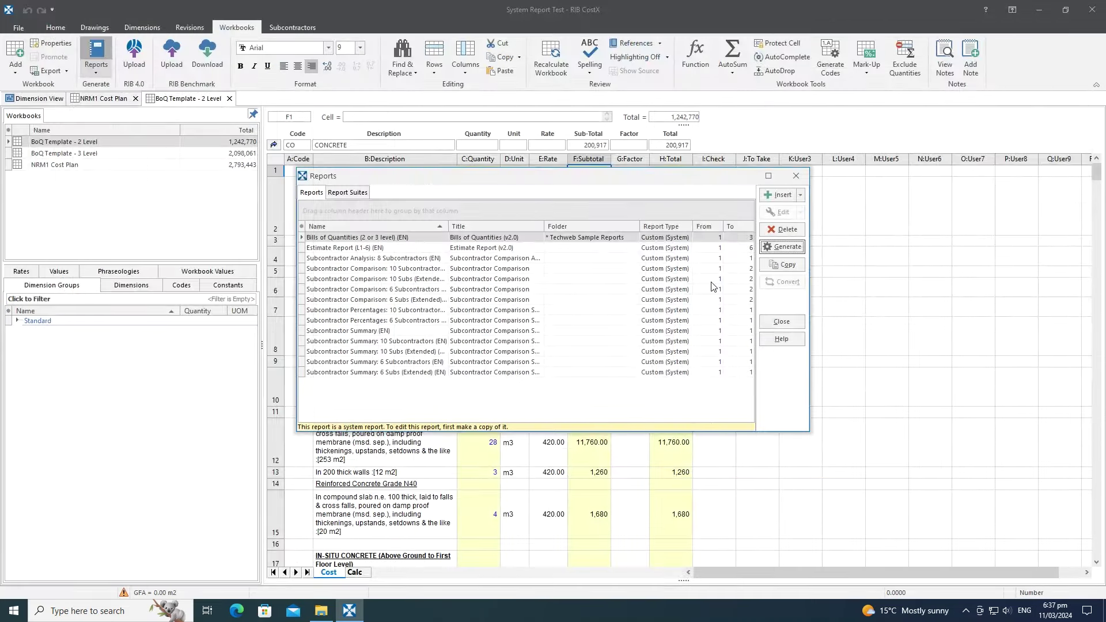
left_click(781, 323)
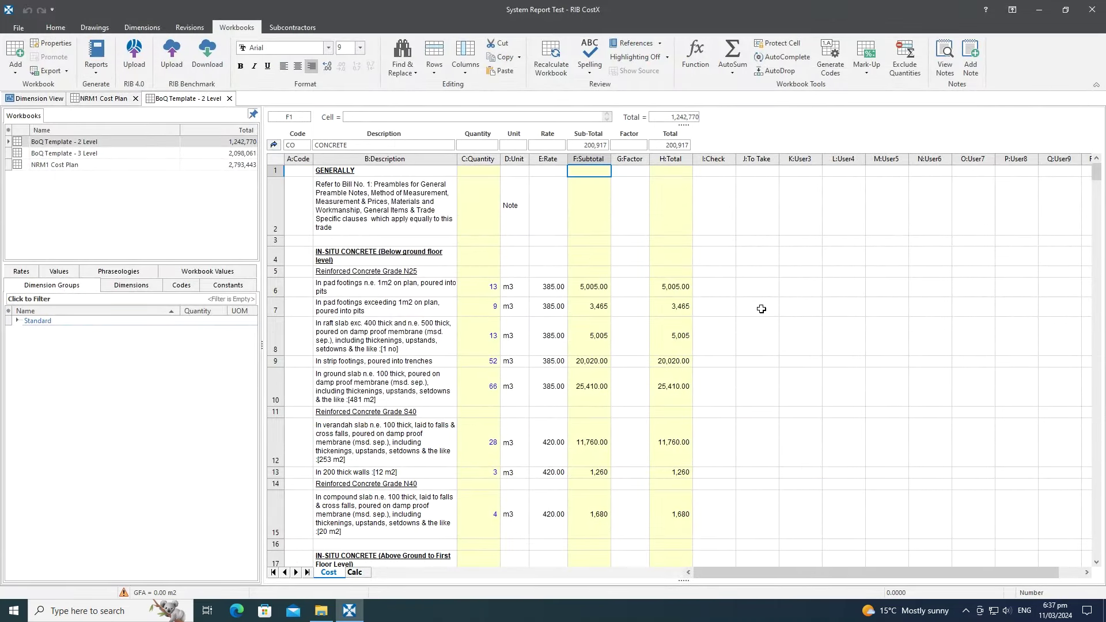
double_click(131, 152)
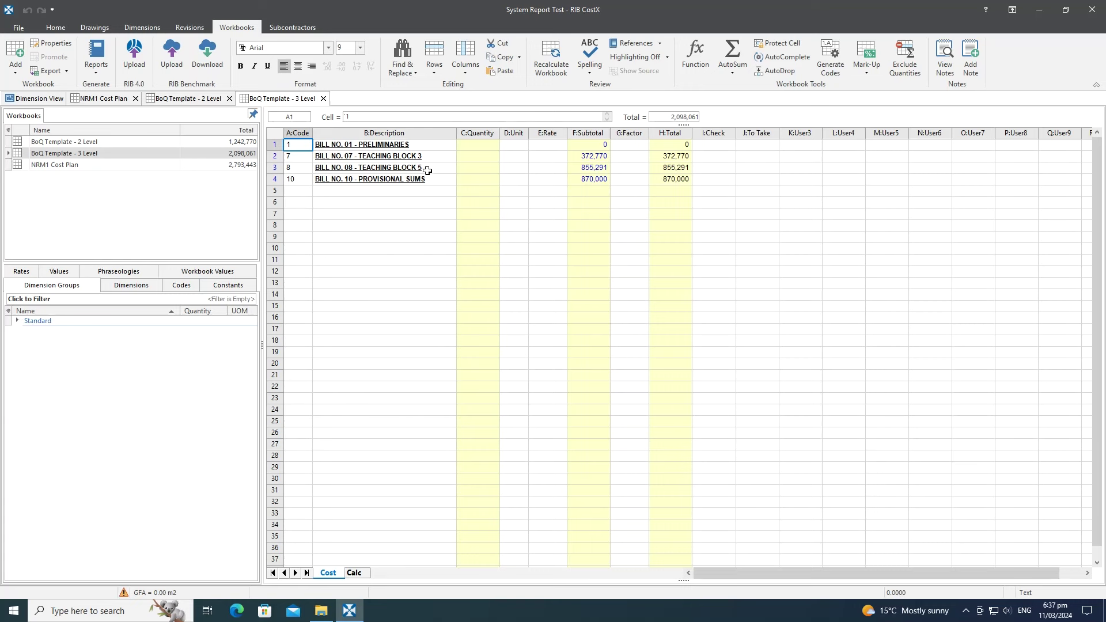
Step: Drill into Bill No. 07 - Teaching Block 3 and open its CONCRETE section items
double_click(589, 145)
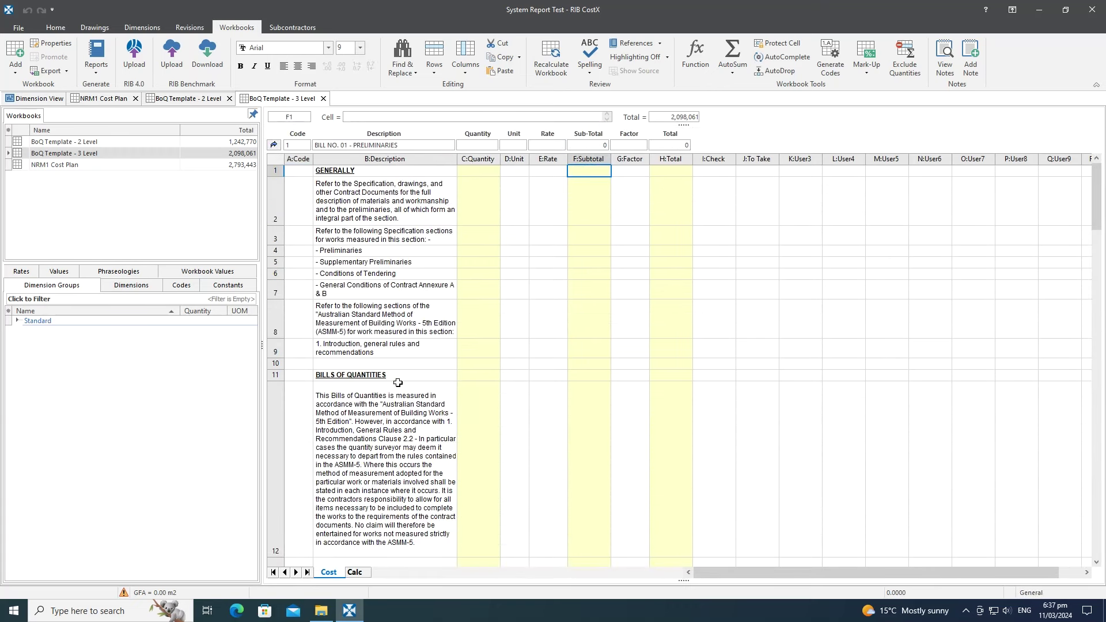
left_click(274, 146)
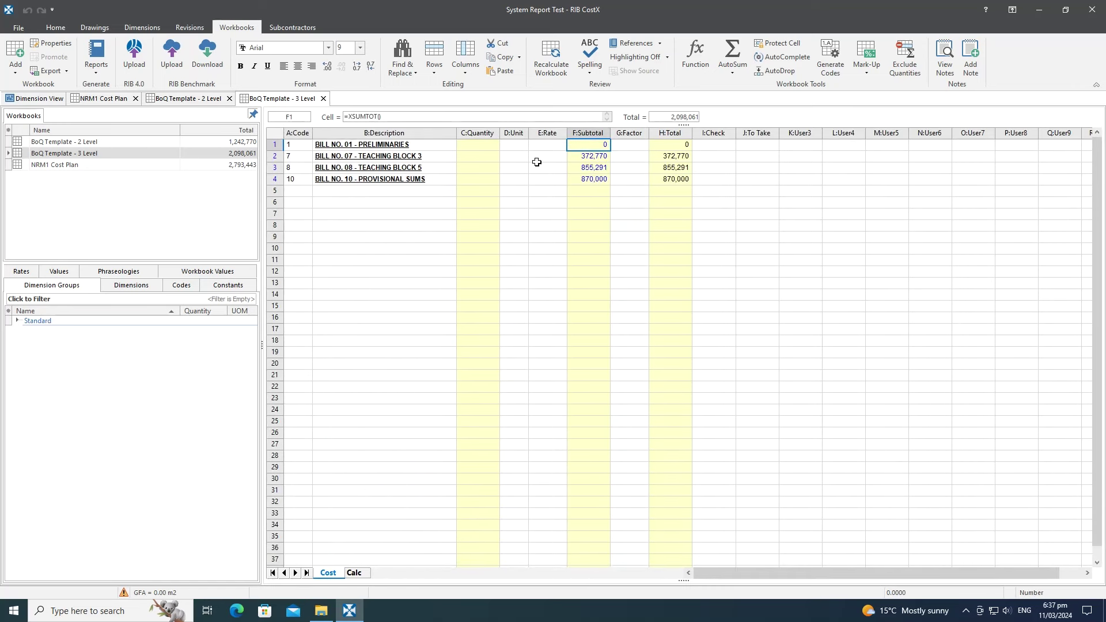
double_click(591, 156)
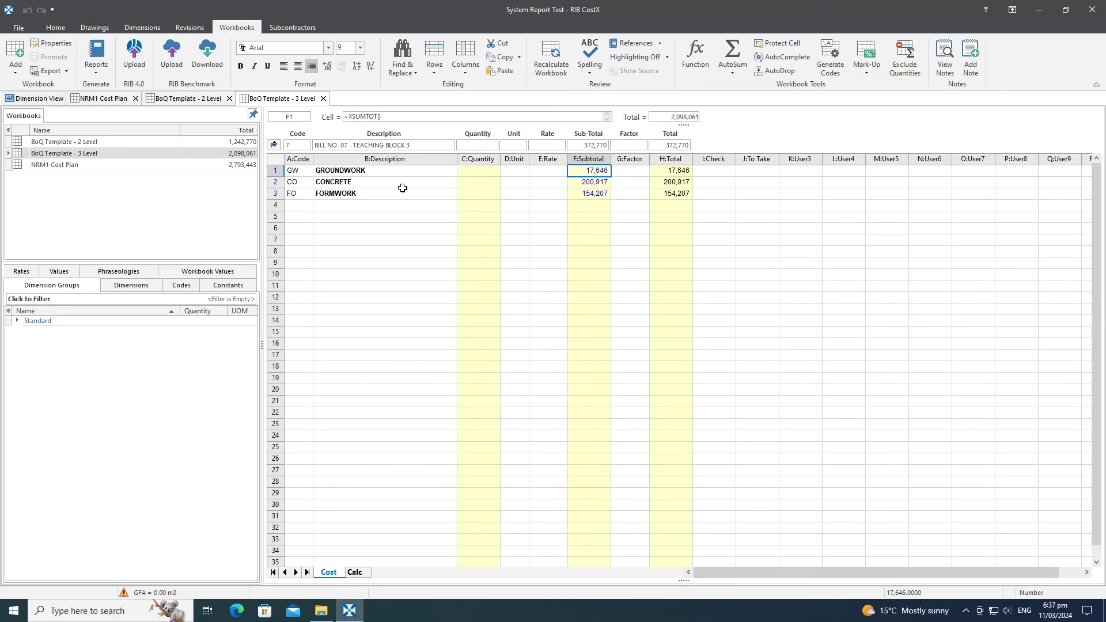
double_click(586, 183)
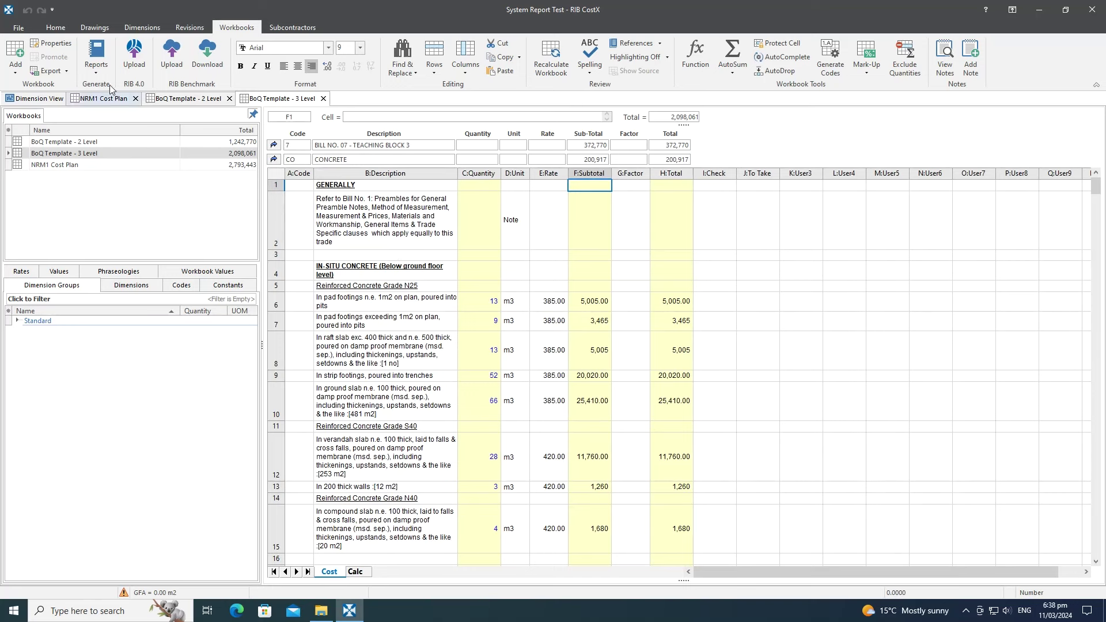
Step: Generate a priced on-screen preview of the Bills of Quantities (2 or 3 level) report
left_click(91, 53)
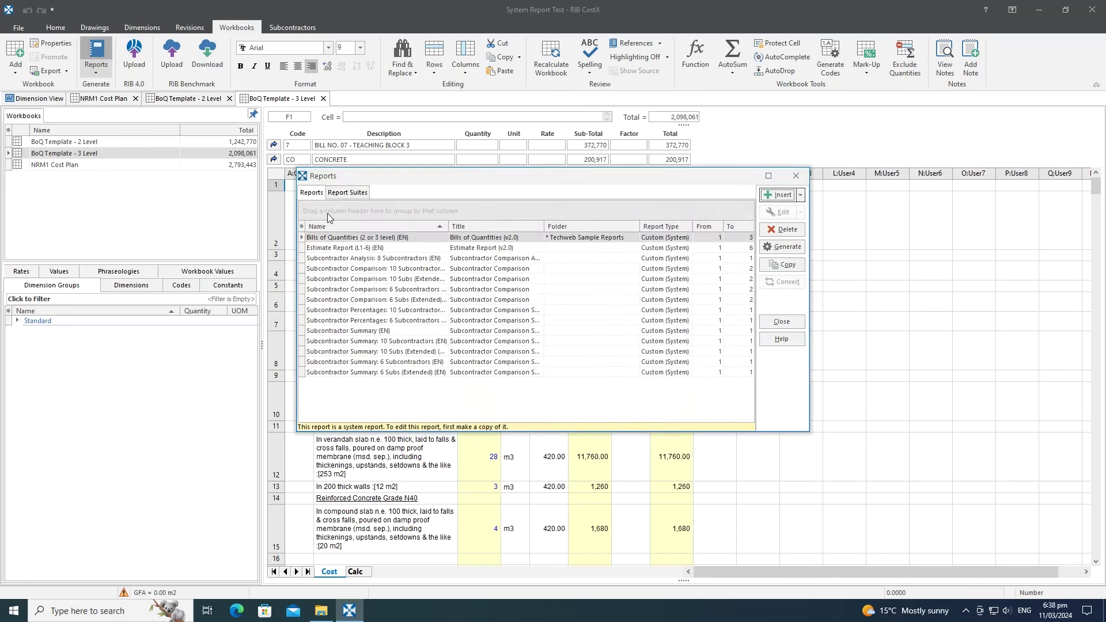
left_click(372, 240)
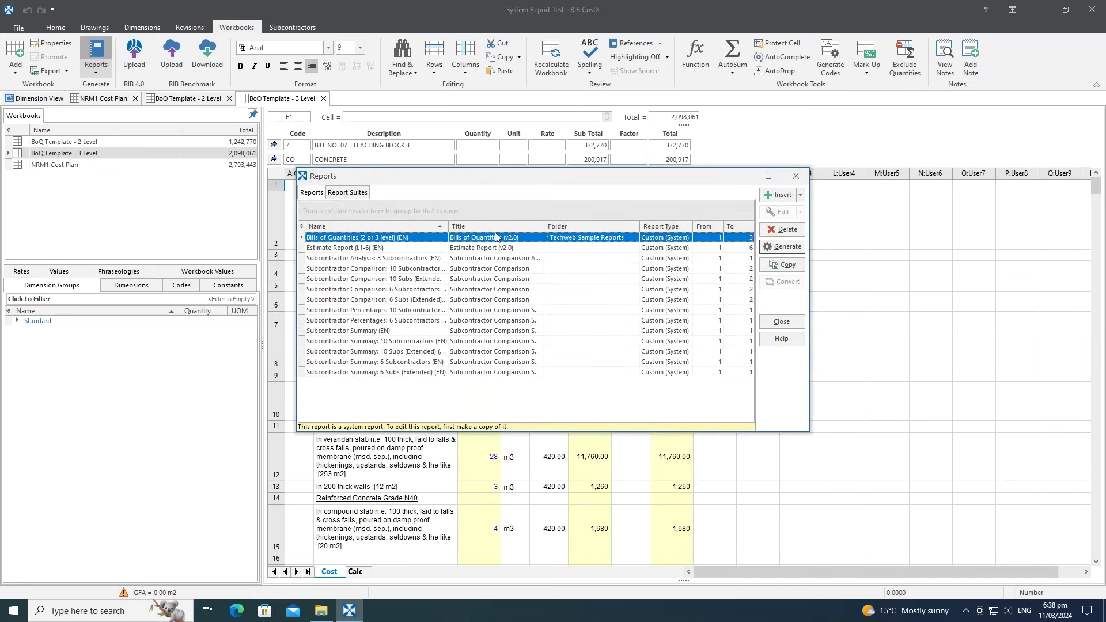
left_click(783, 247)
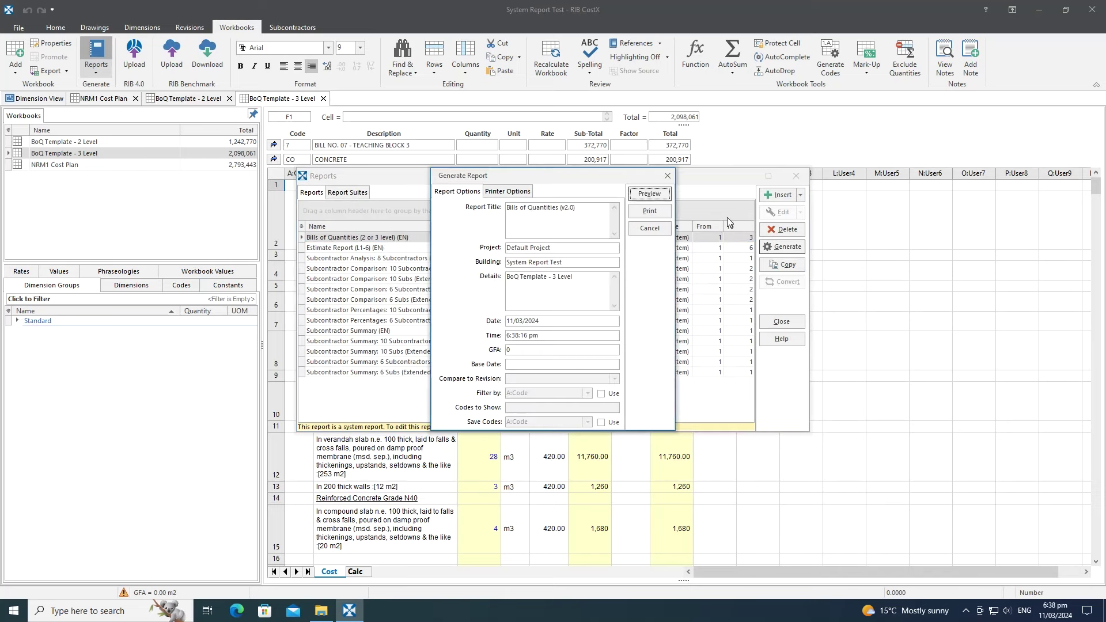
left_click(647, 196)
left_click(649, 194)
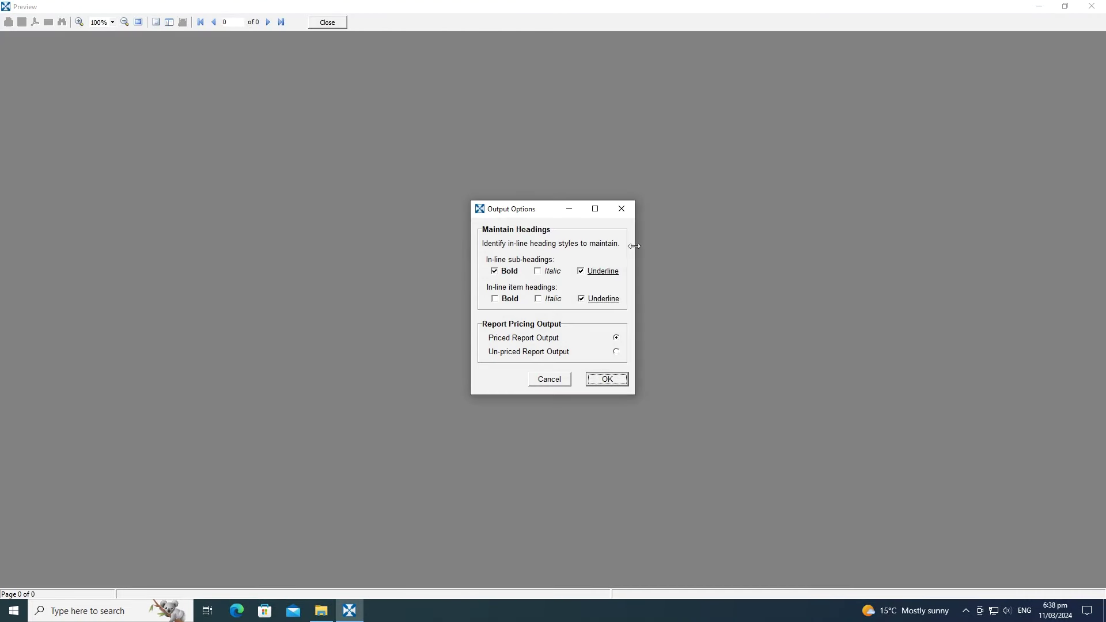
left_click(617, 380)
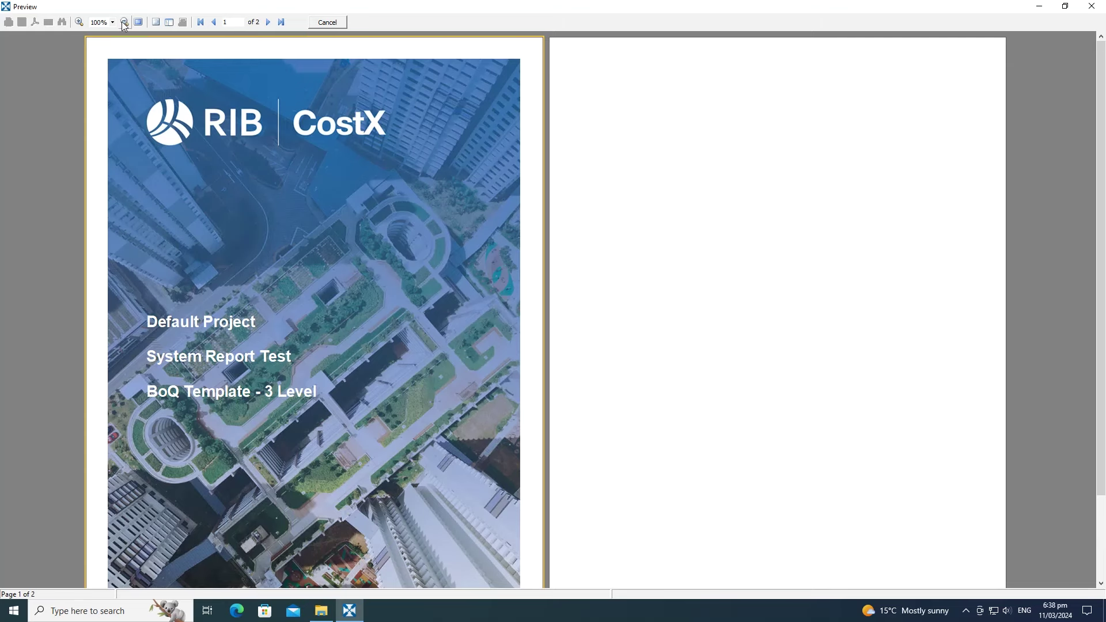
Step: Zoom the 3-level preview to 75%, scroll through all 43 pages to the Final Summary, then close it
left_click(124, 23)
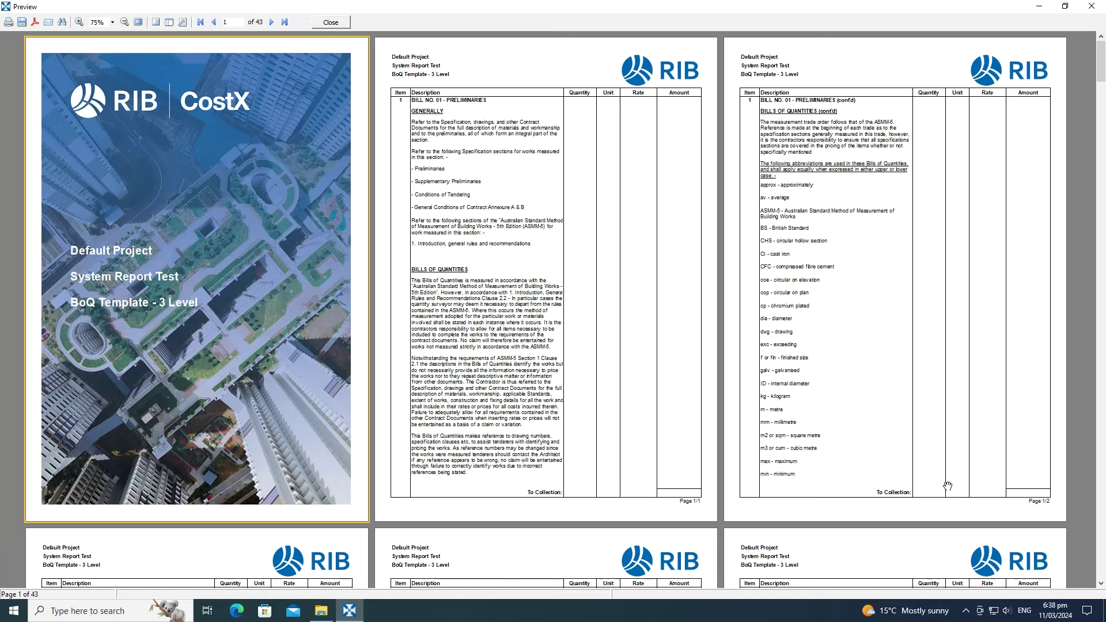
scroll(947, 486, "down", 5)
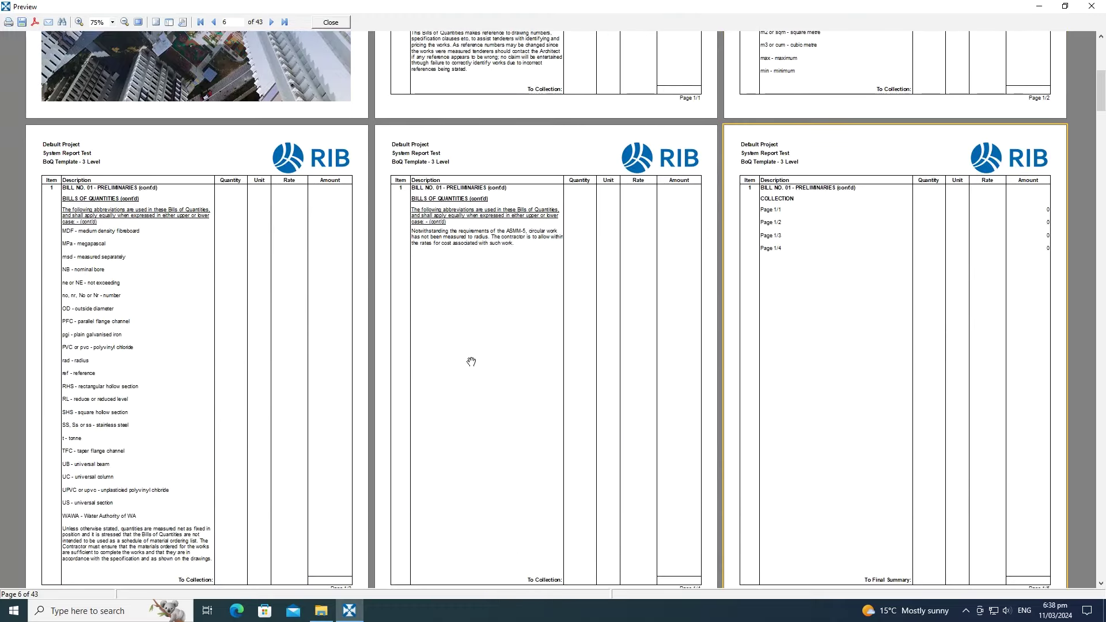
scroll(469, 362, "down", 1)
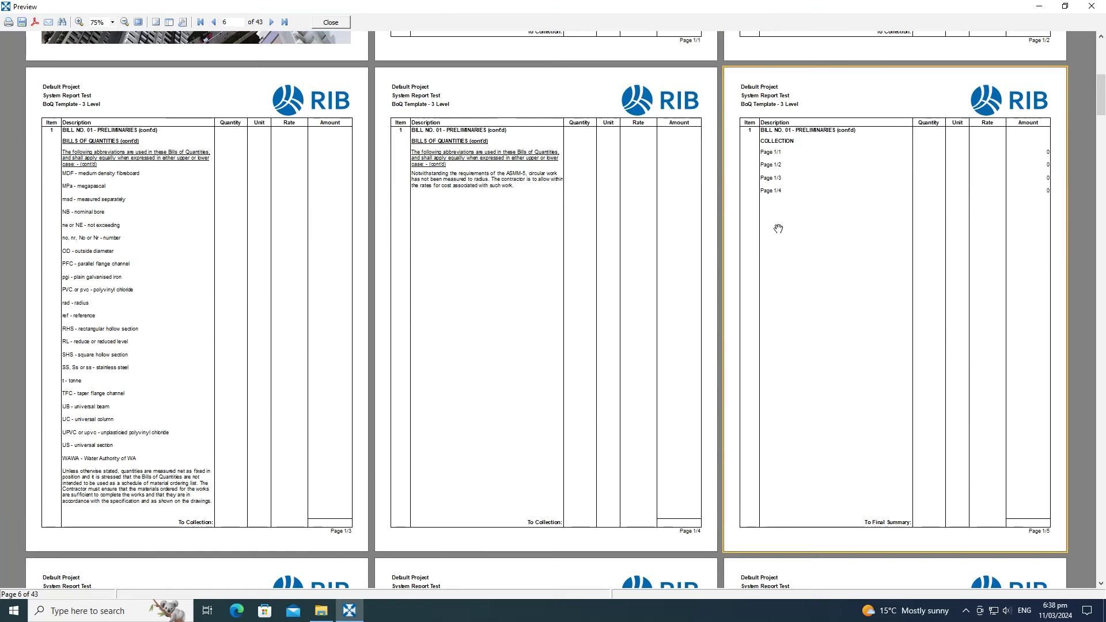
scroll(783, 208, "down", 2)
scroll(784, 208, "down", 8)
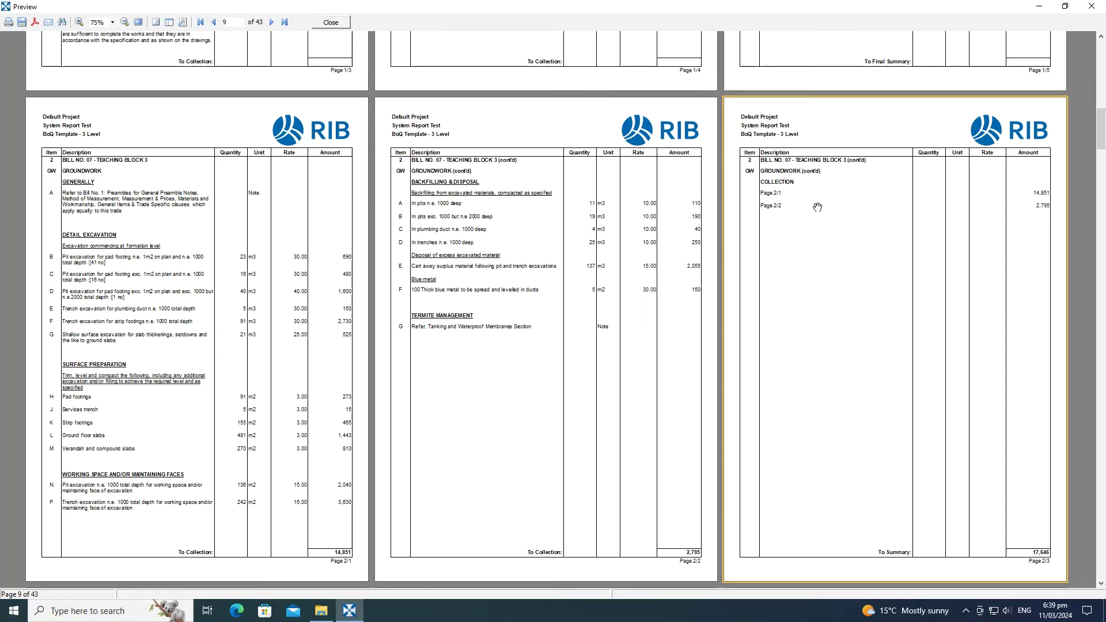
scroll(818, 208, "down", 5)
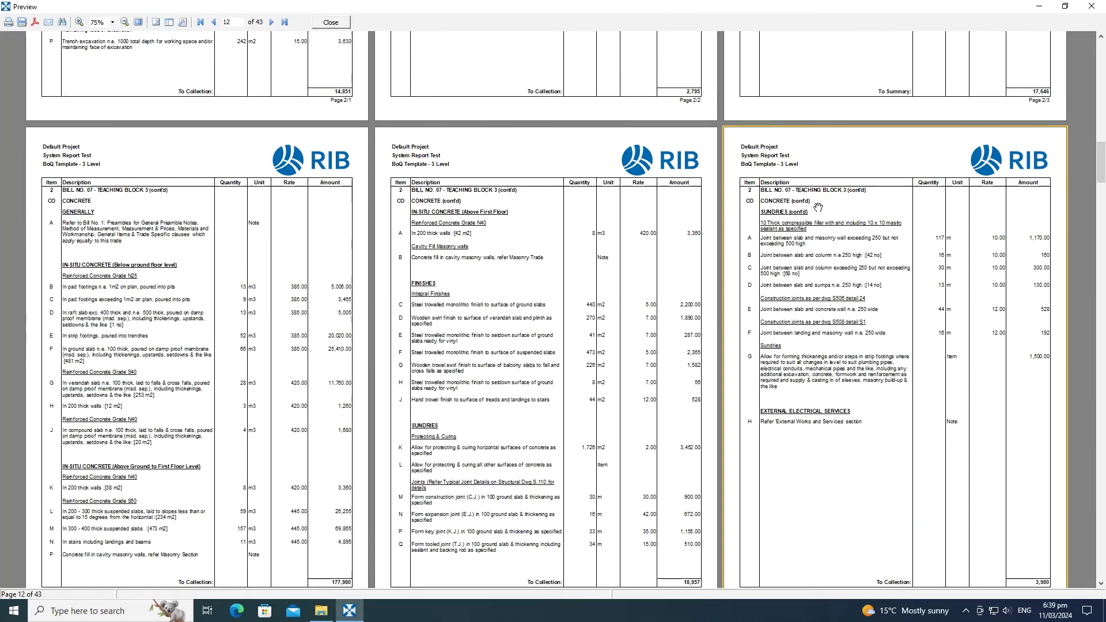
scroll(835, 263, "down", 5)
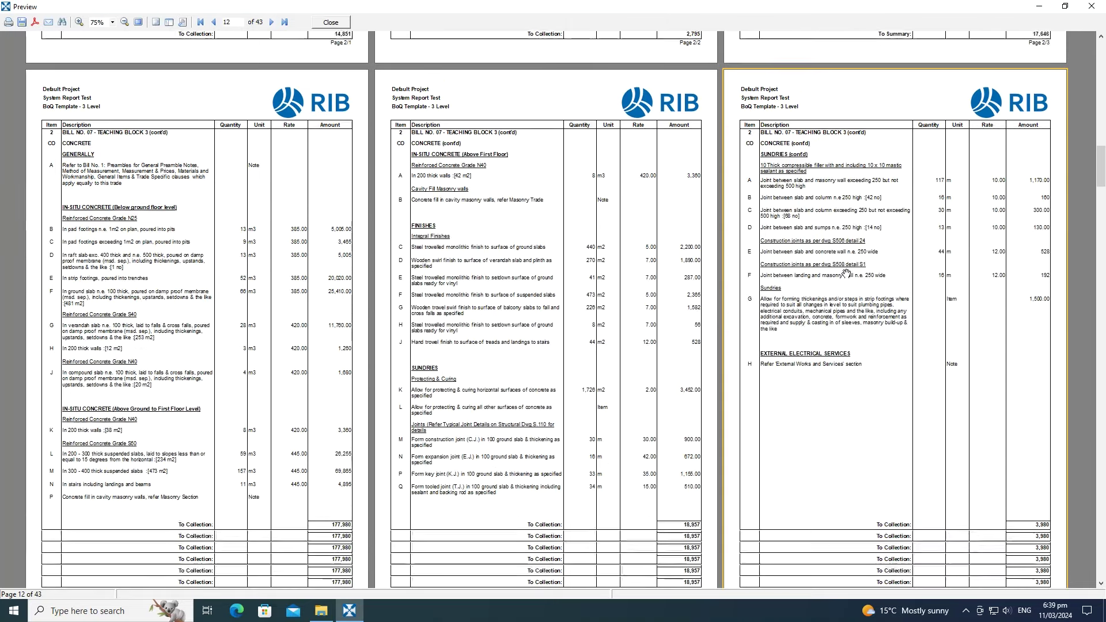
scroll(835, 263, "down", 4)
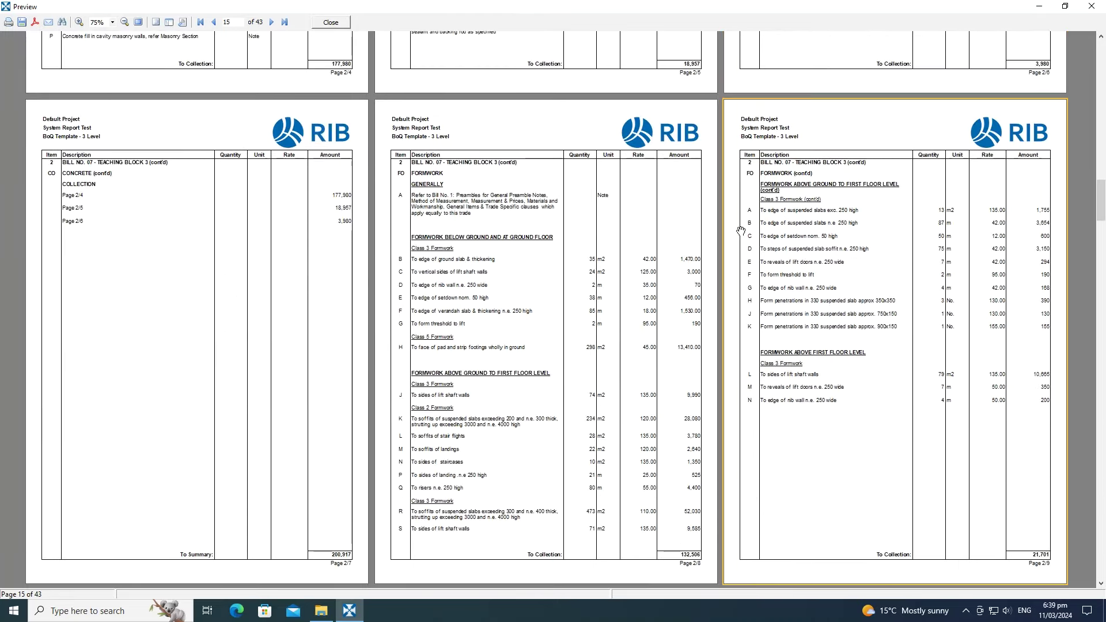
scroll(819, 230, "down", 7)
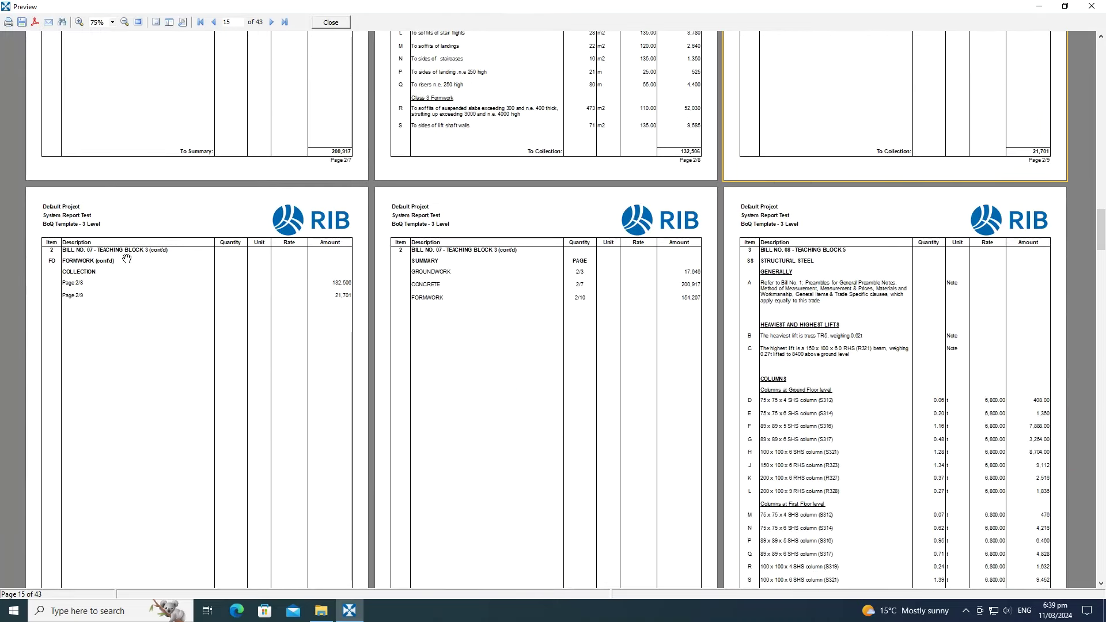
scroll(95, 274, "down", 2)
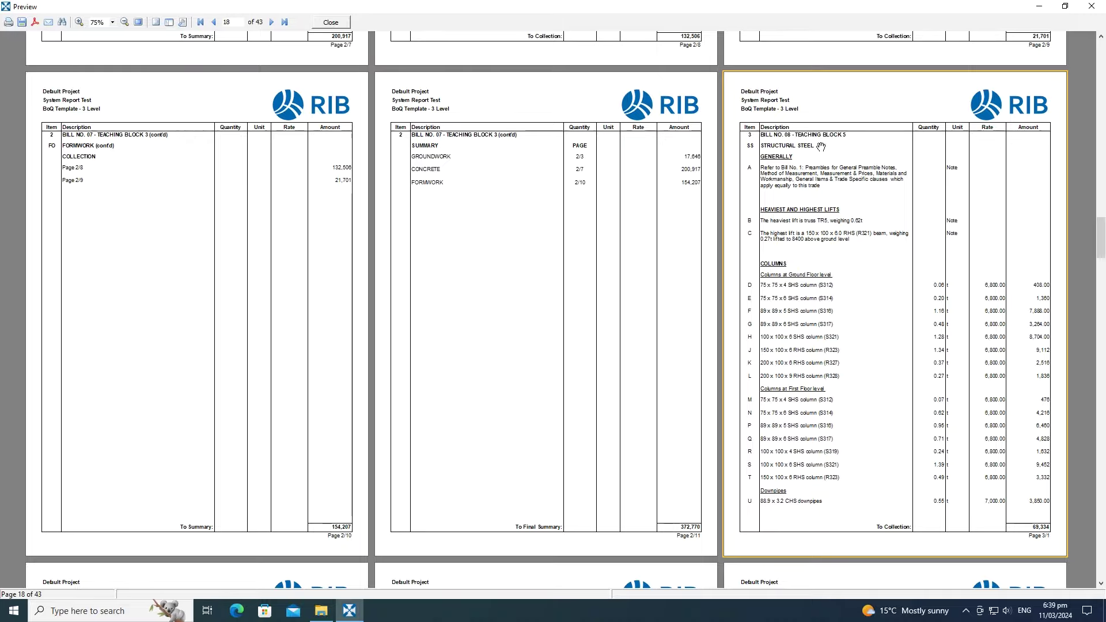
scroll(784, 288, "down", 1)
scroll(785, 288, "down", 5)
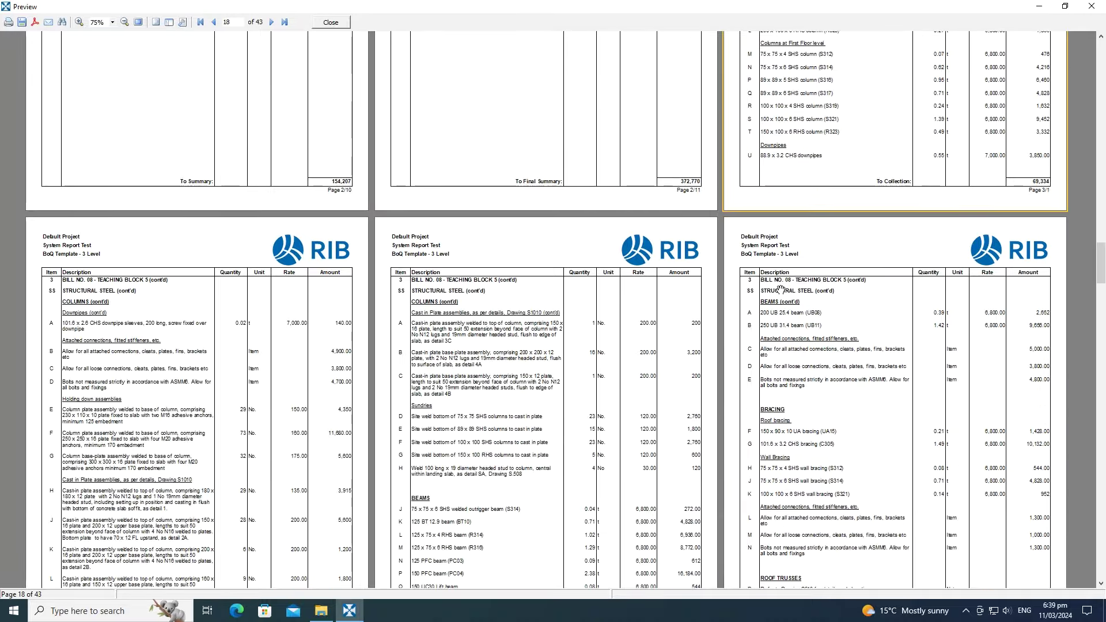
scroll(810, 408, "down", 5)
scroll(810, 408, "down", 5)
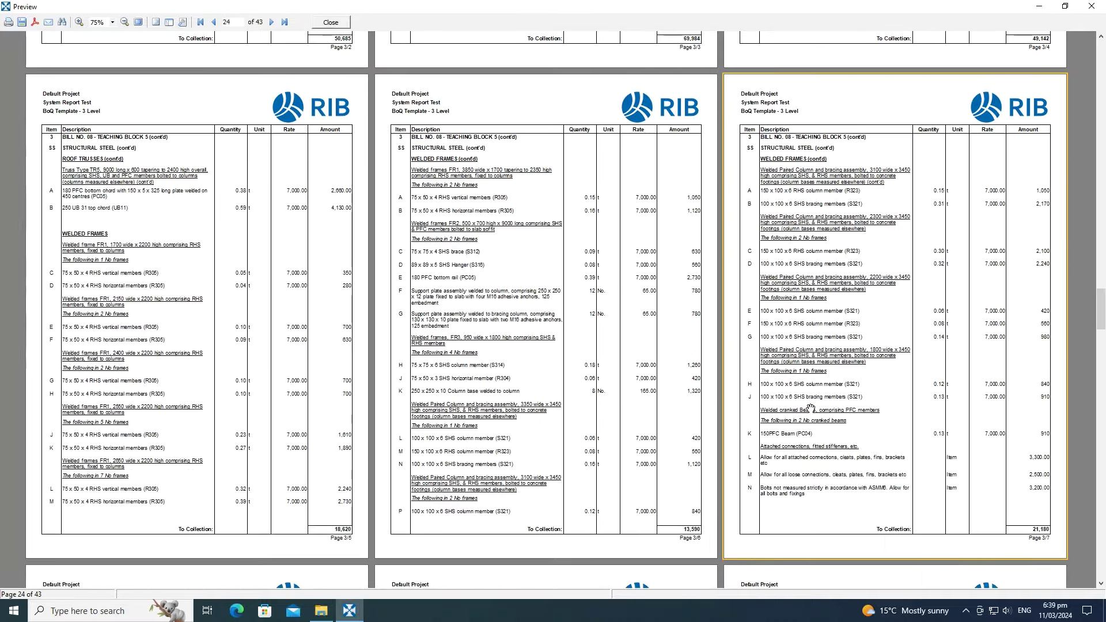
scroll(810, 408, "down", 5)
scroll(810, 408, "down", 5)
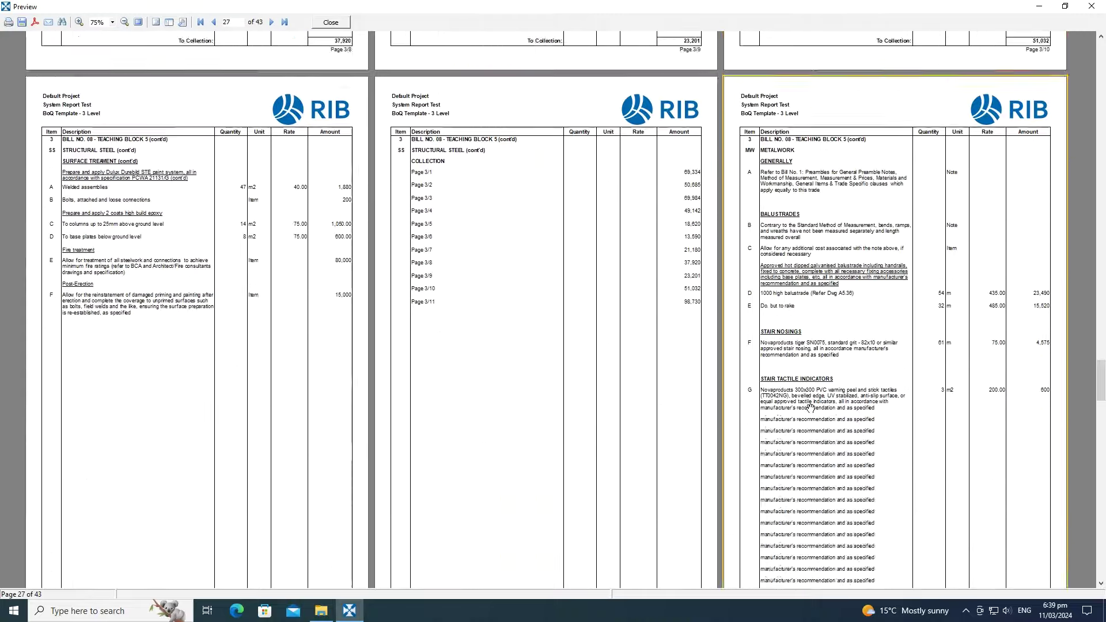
scroll(810, 408, "down", 5)
scroll(810, 408, "down", 5)
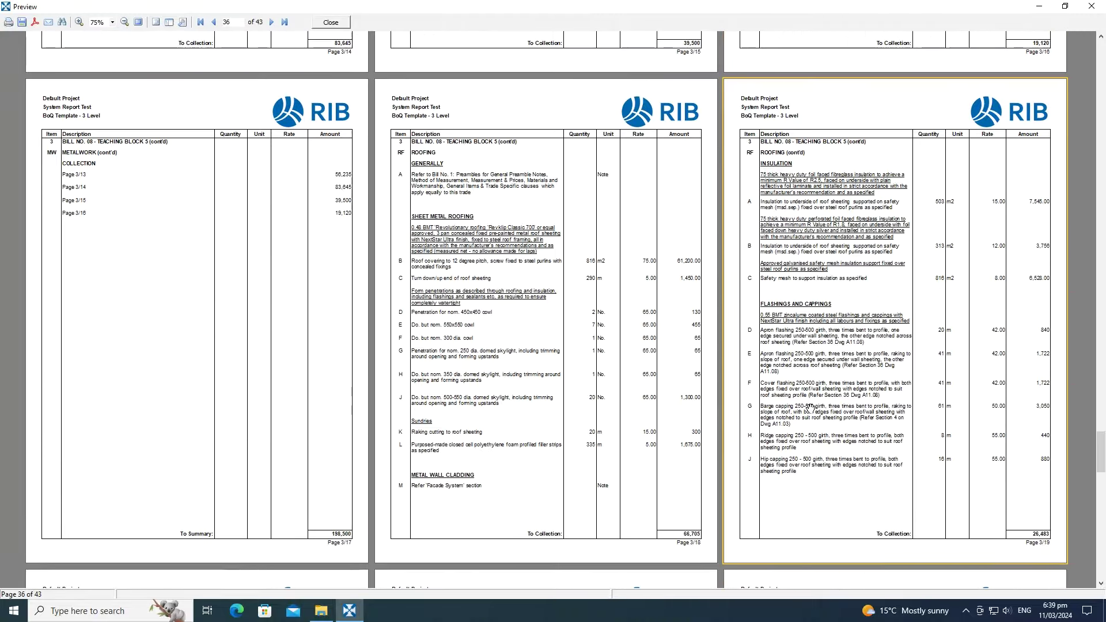
scroll(814, 352, "down", 3)
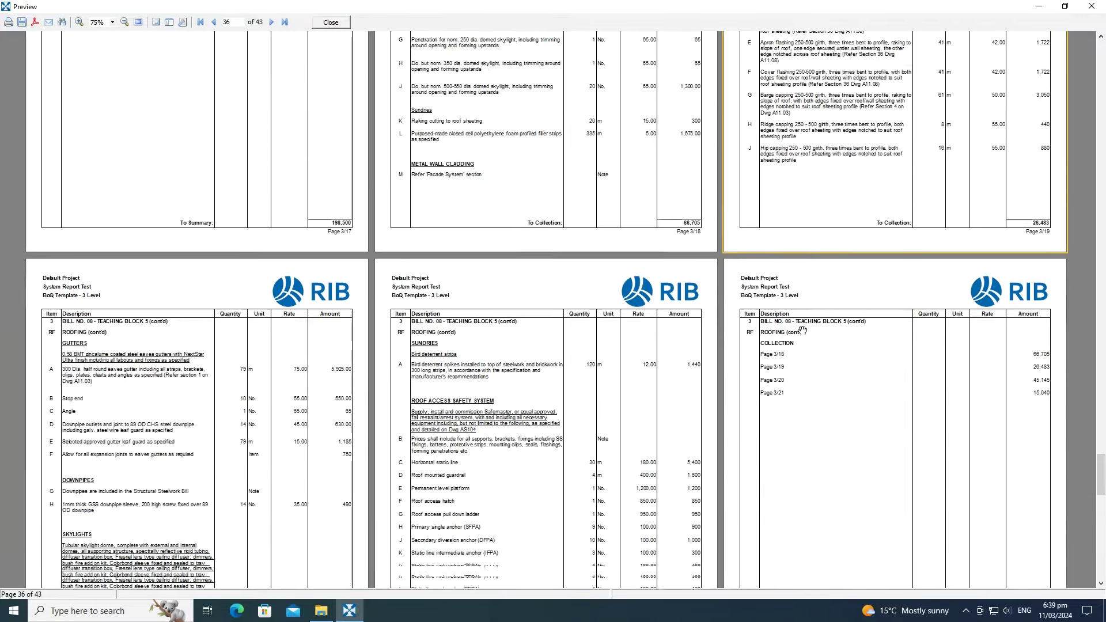
scroll(494, 412, "down", 2)
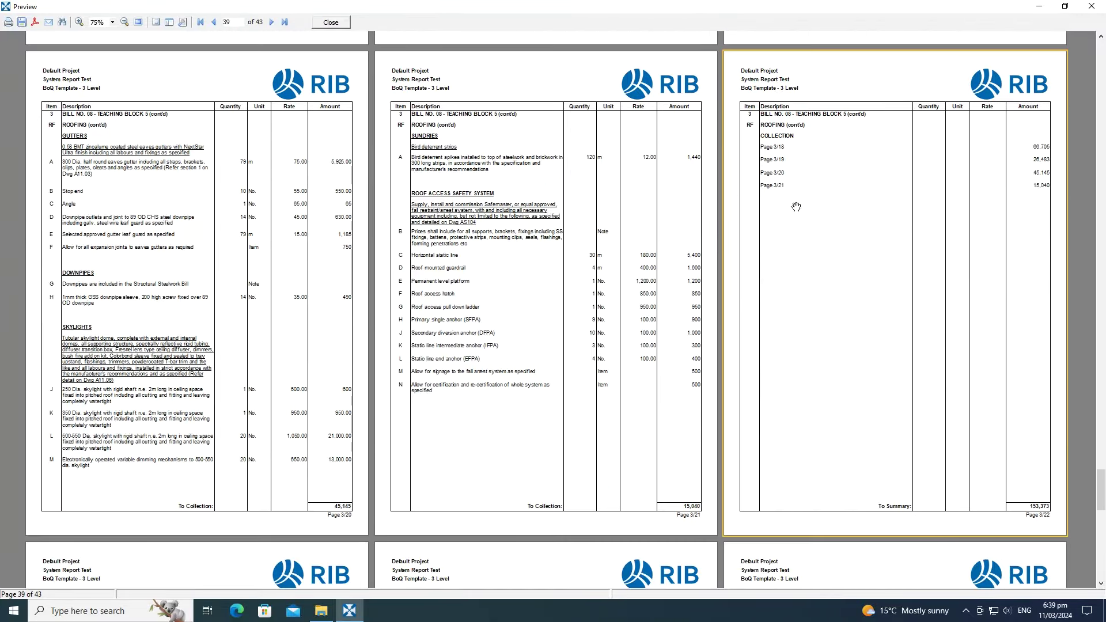
scroll(795, 247, "down", 3)
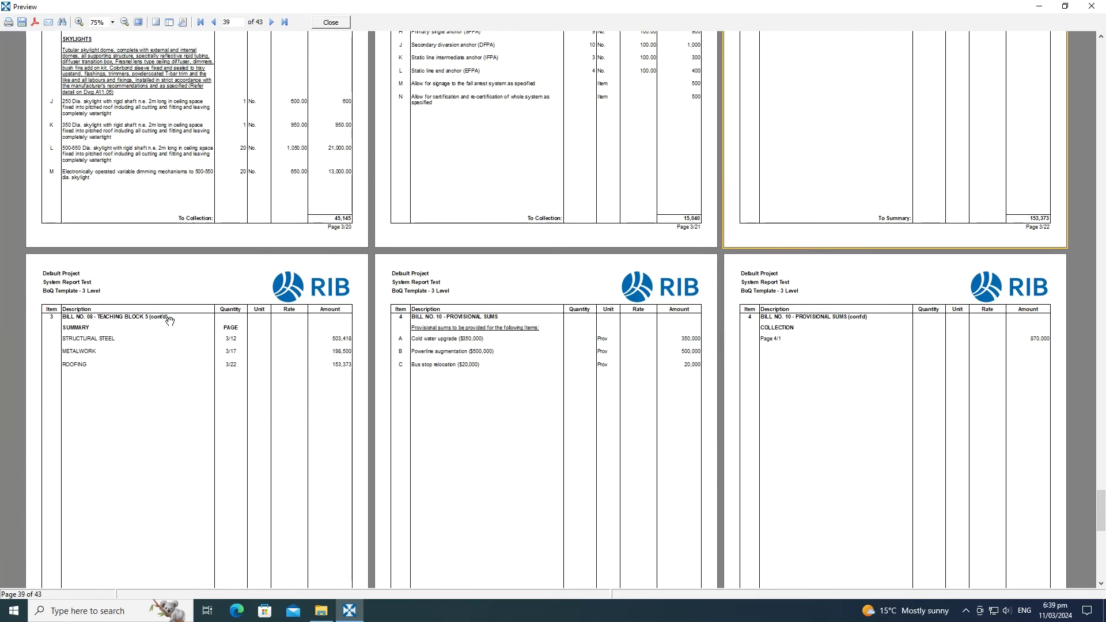
scroll(448, 352, "down", 1)
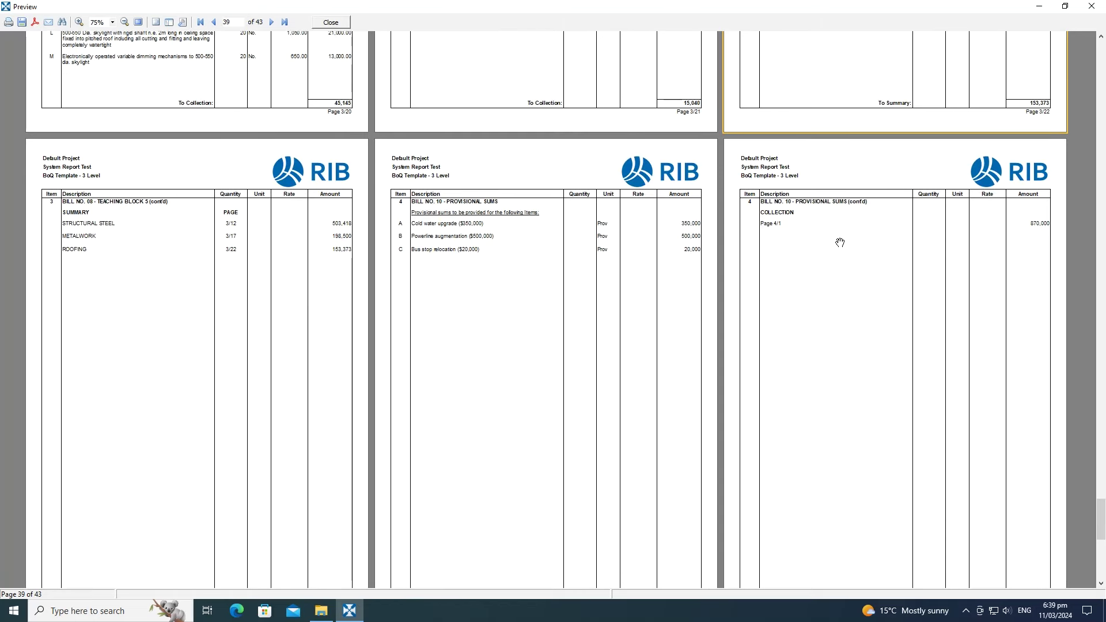
scroll(892, 331, "down", 1)
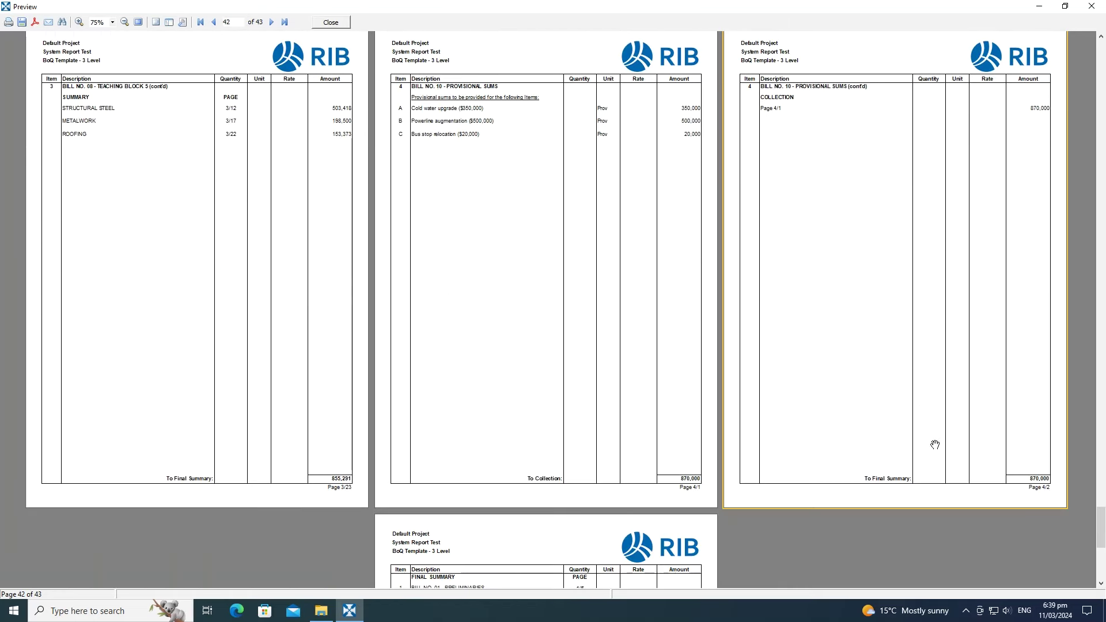
scroll(846, 473, "down", 3)
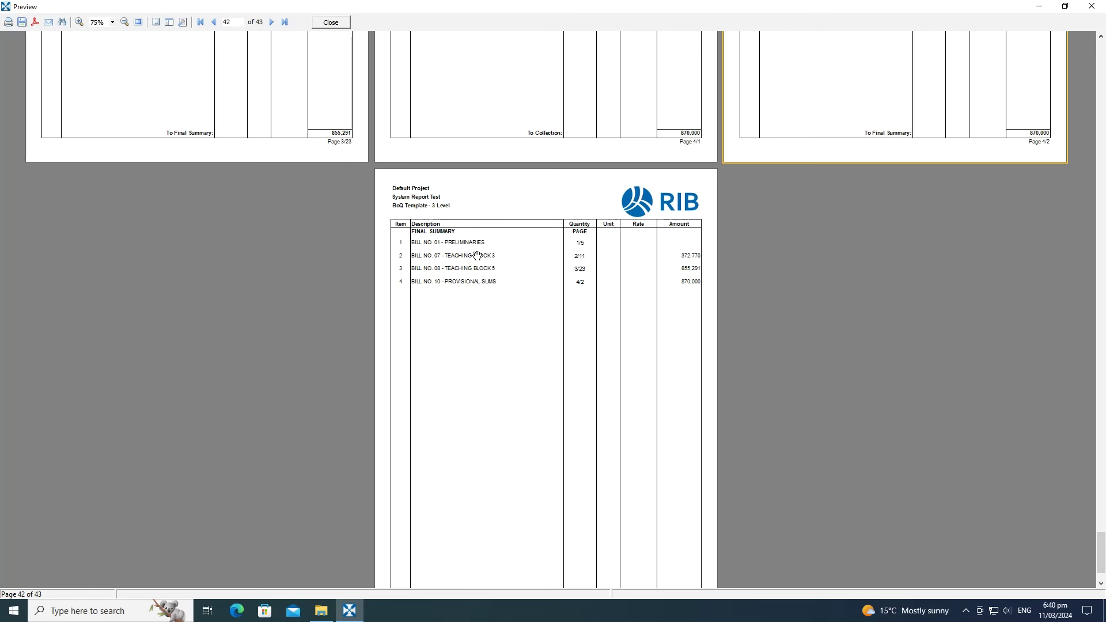
left_click(550, 403)
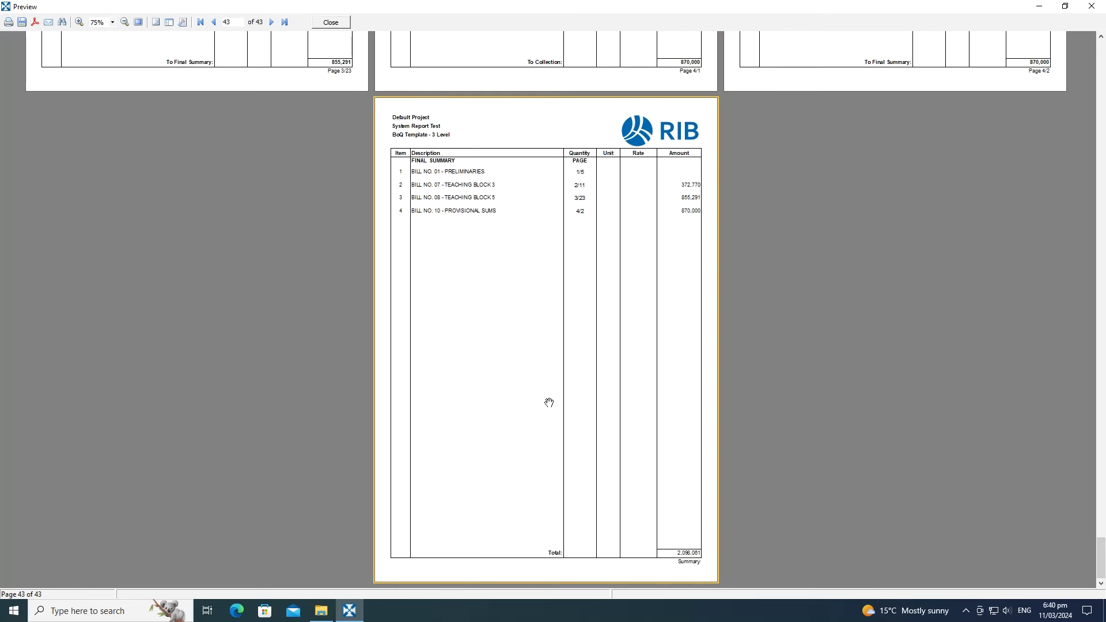
left_click(331, 22)
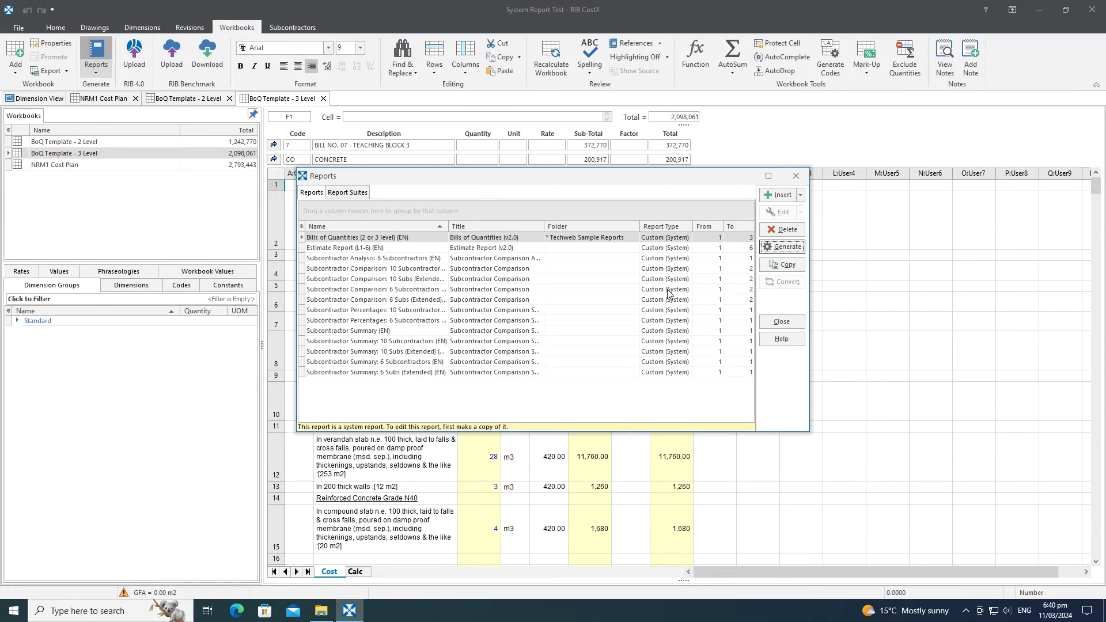
Step: Copy the Bills of Quantities (2 or 3 level) report as '(EN) - Copy' and select the new copy
left_click(729, 238)
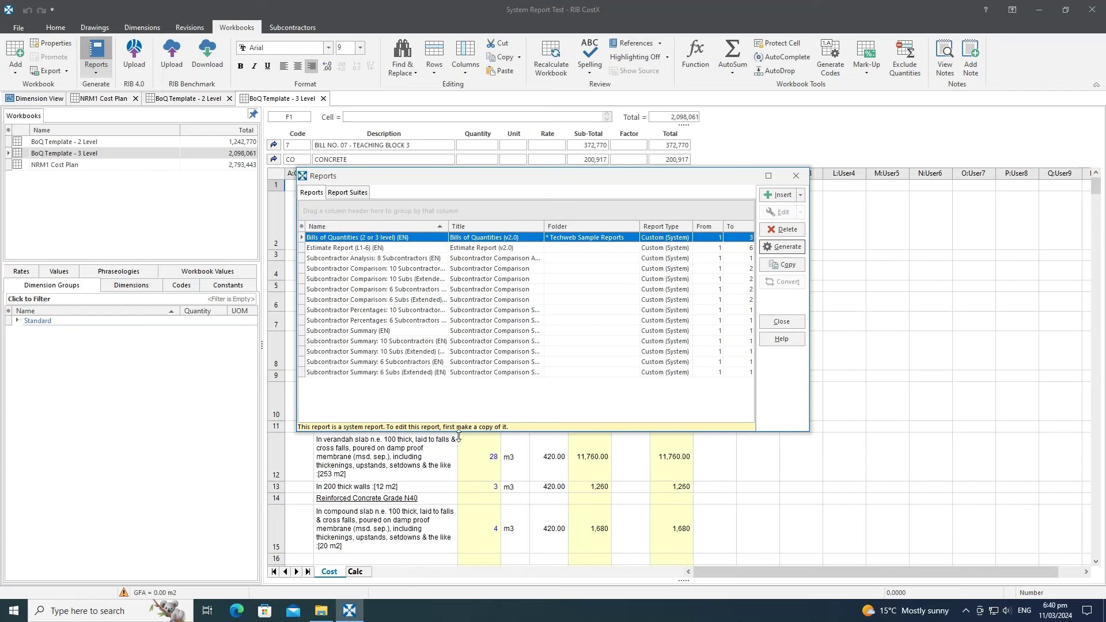
left_click(787, 266)
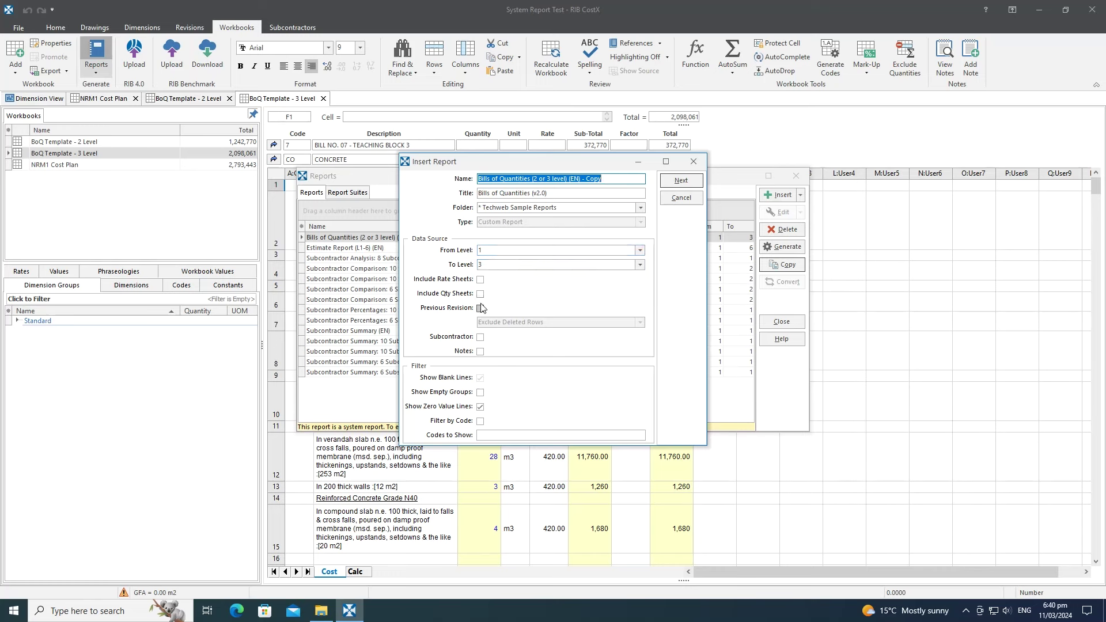
left_click(681, 181)
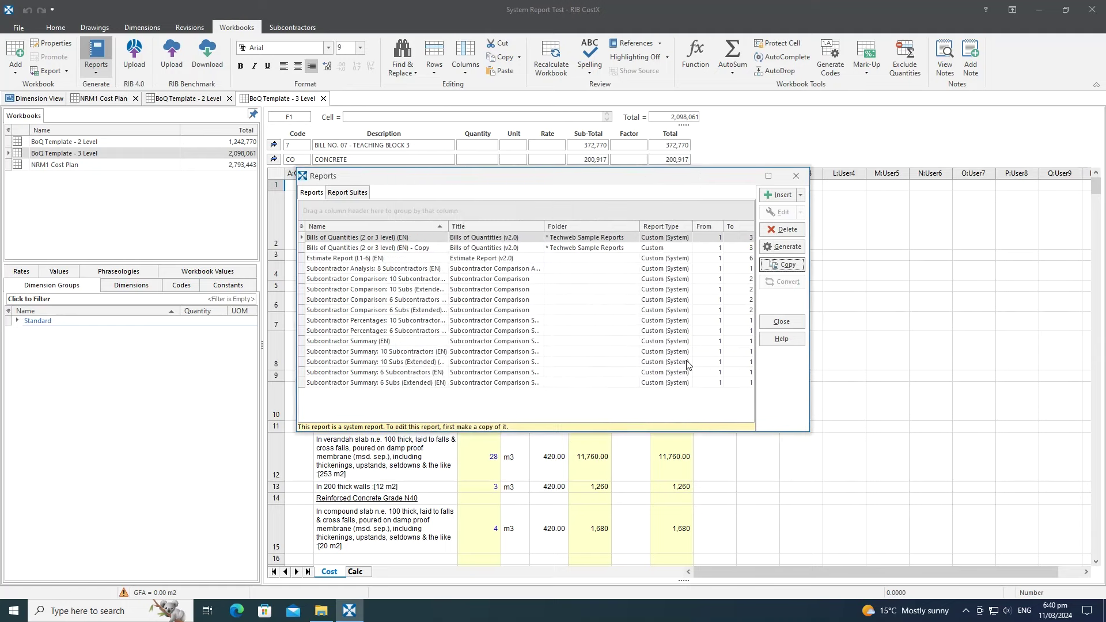
left_click(433, 249)
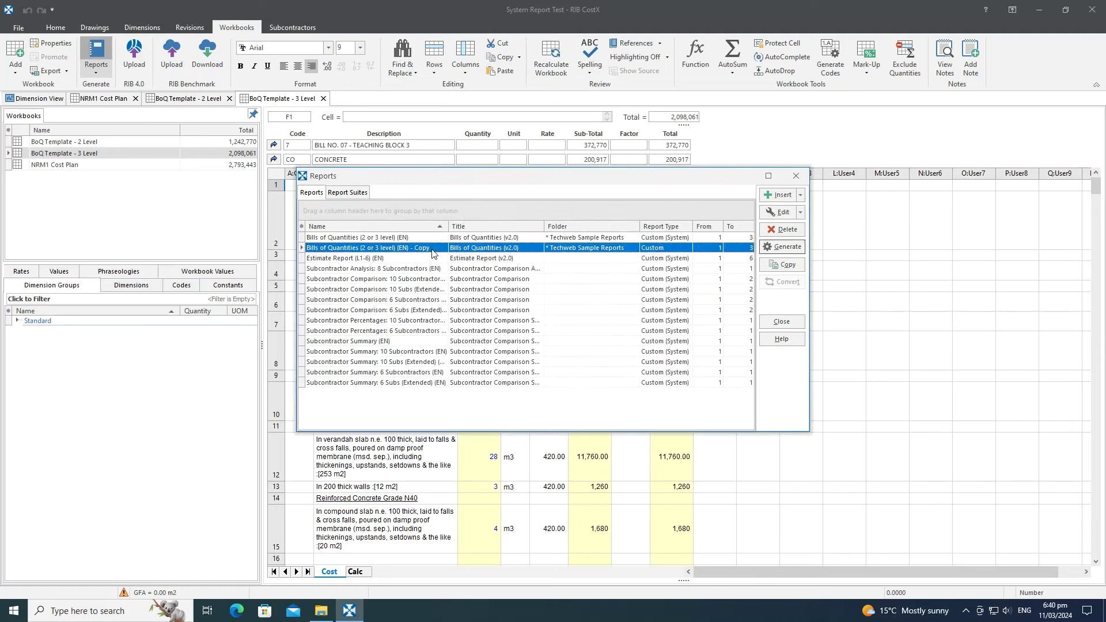
left_click(800, 213)
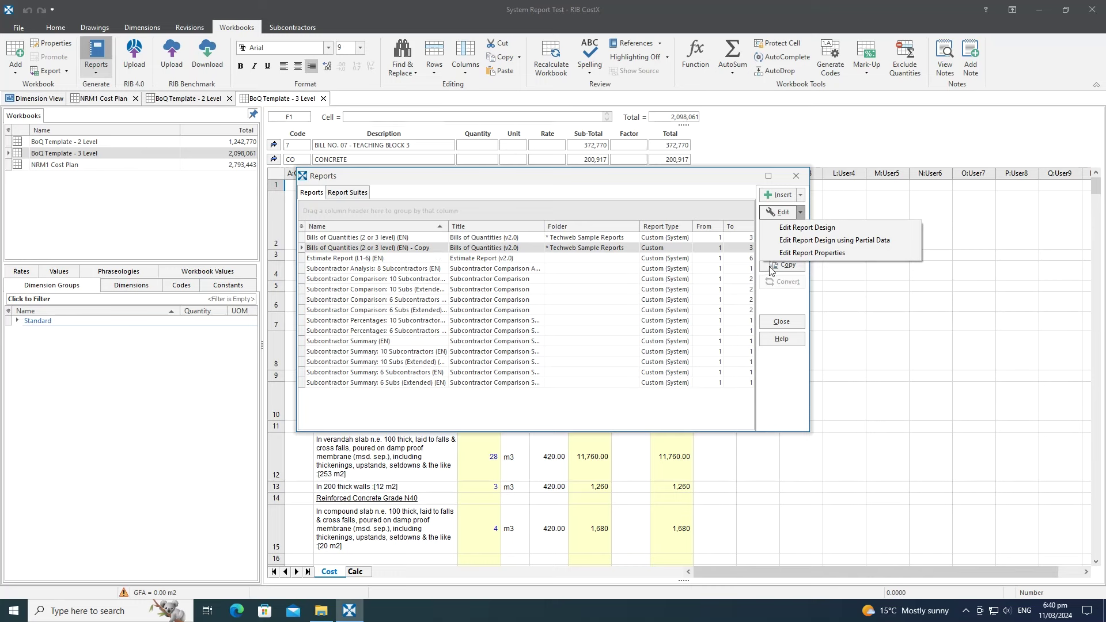
Step: Open the report copy's properties, cancel without changes, and close the Reports list
left_click(808, 253)
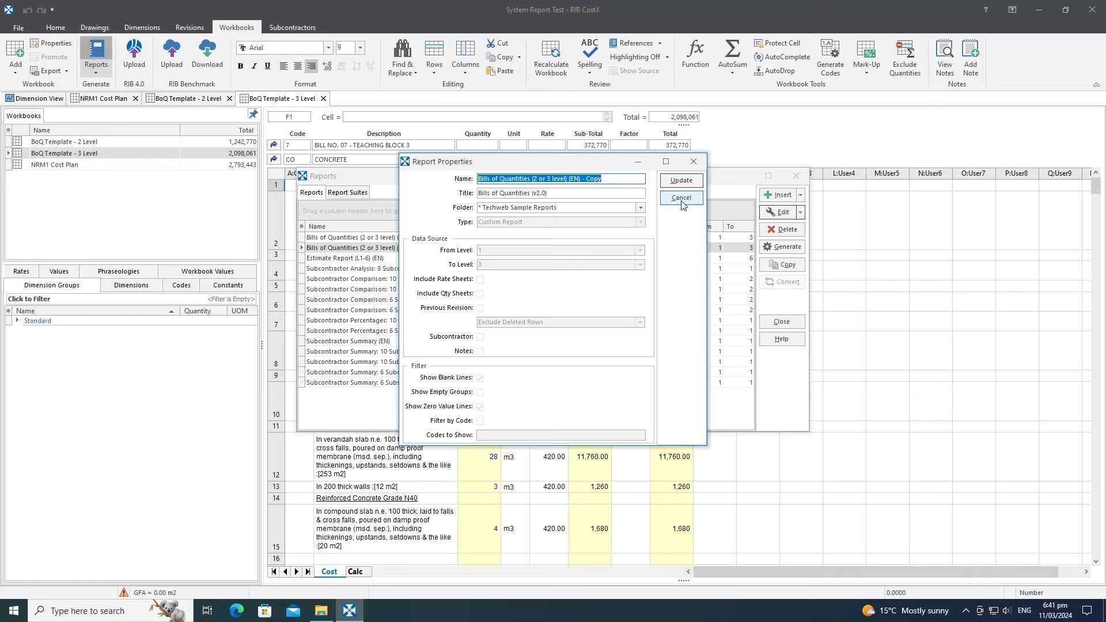
left_click(682, 199)
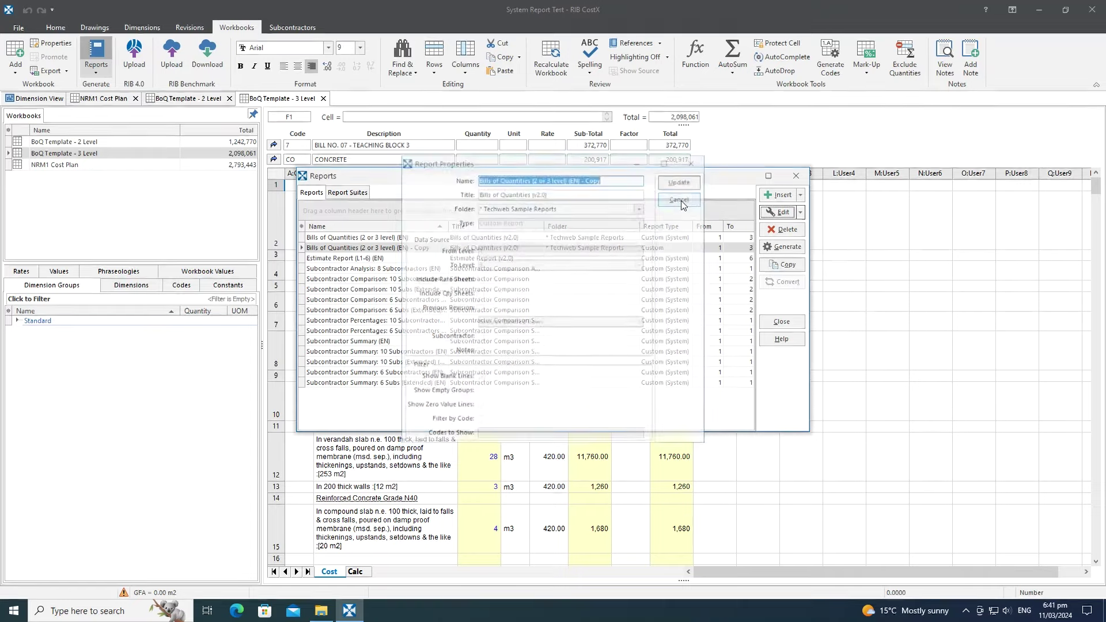
left_click(781, 322)
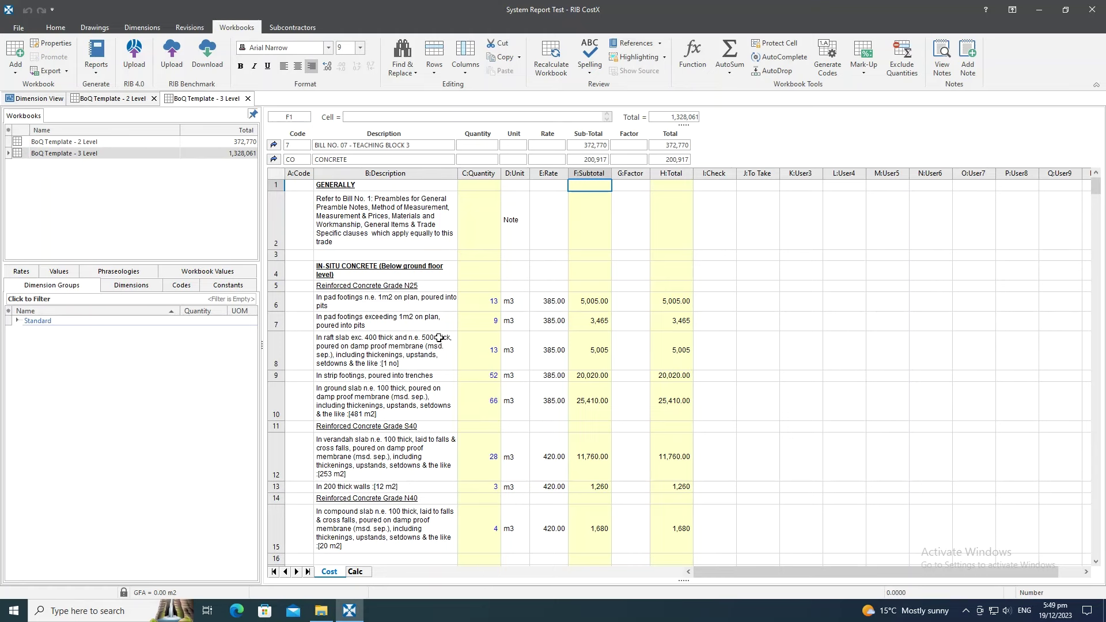
Step: Browse File Explorer to C:\Program Files\Exactal\CostXSvr and launch BulkExportUtility
left_click(321, 614)
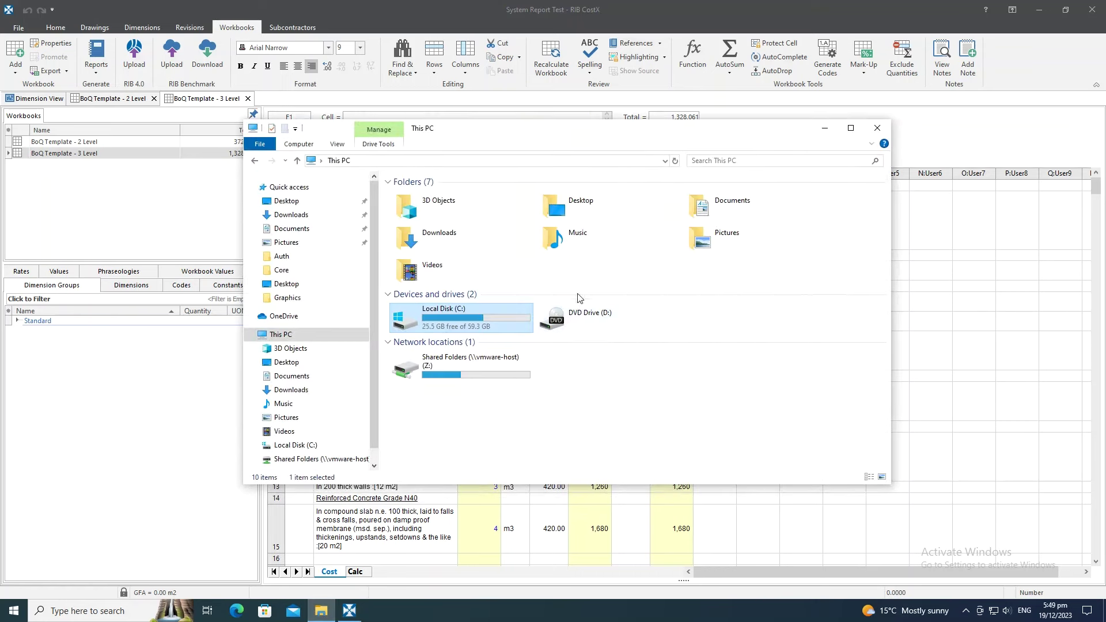
double_click(459, 318)
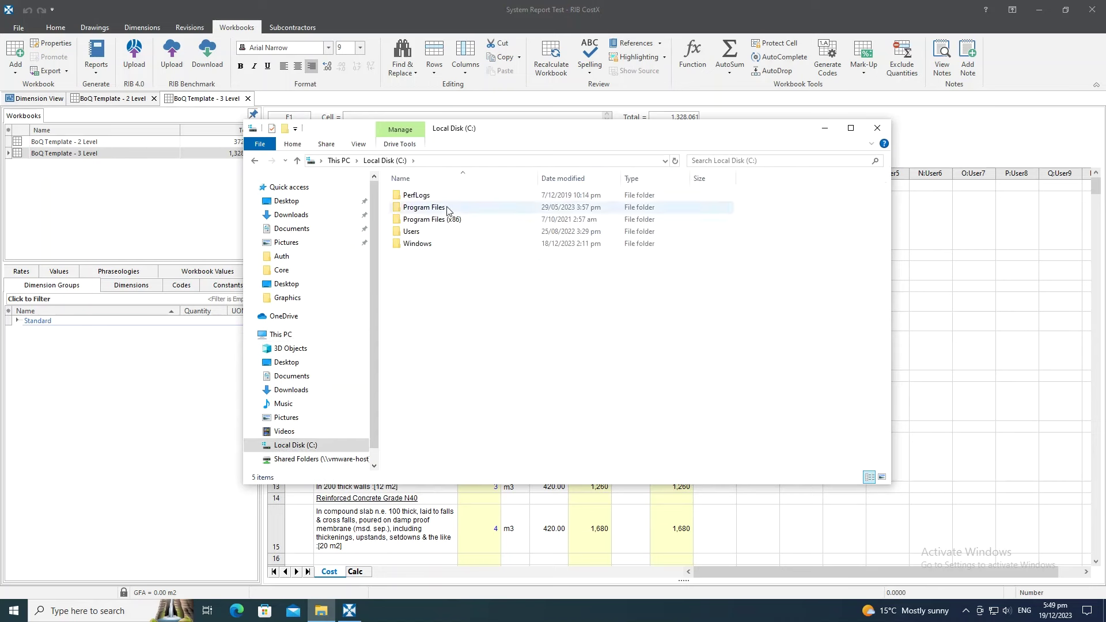
double_click(447, 207)
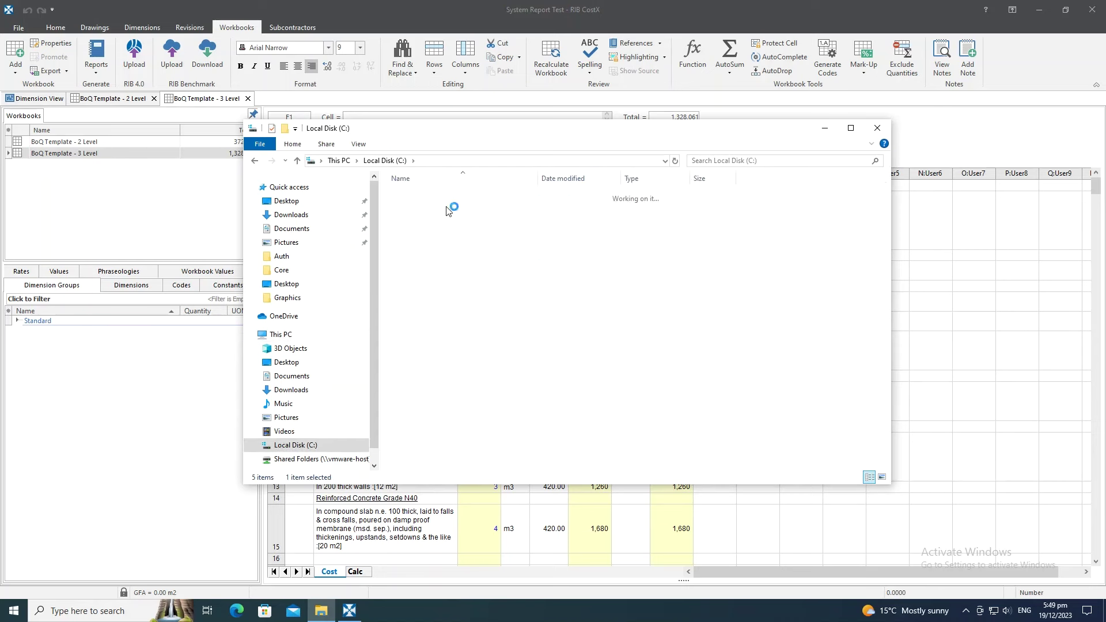
double_click(419, 209)
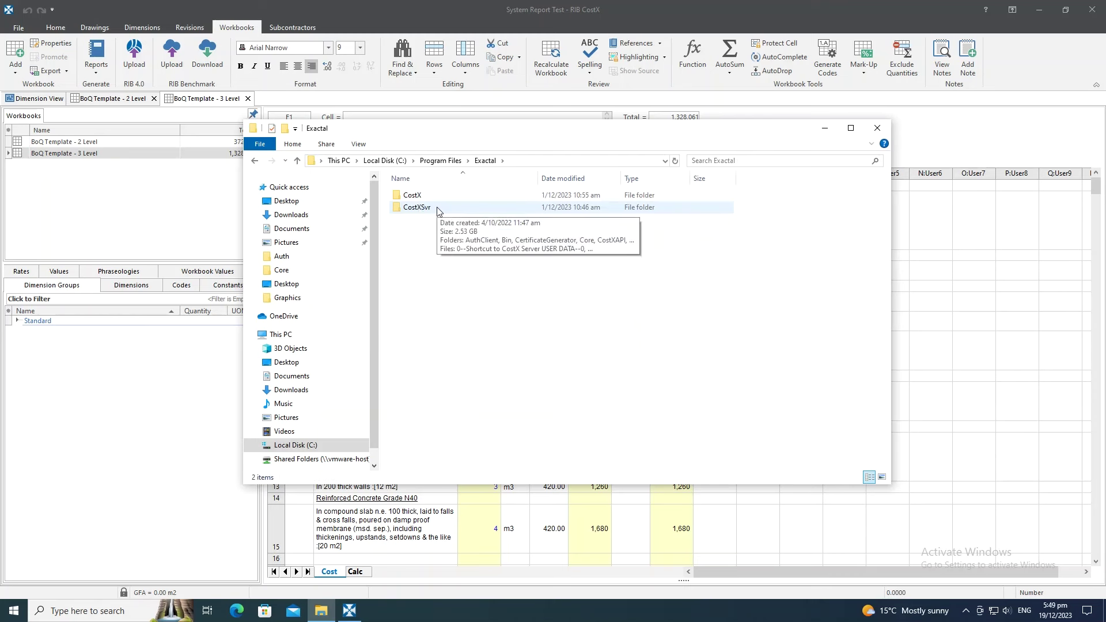
double_click(417, 208)
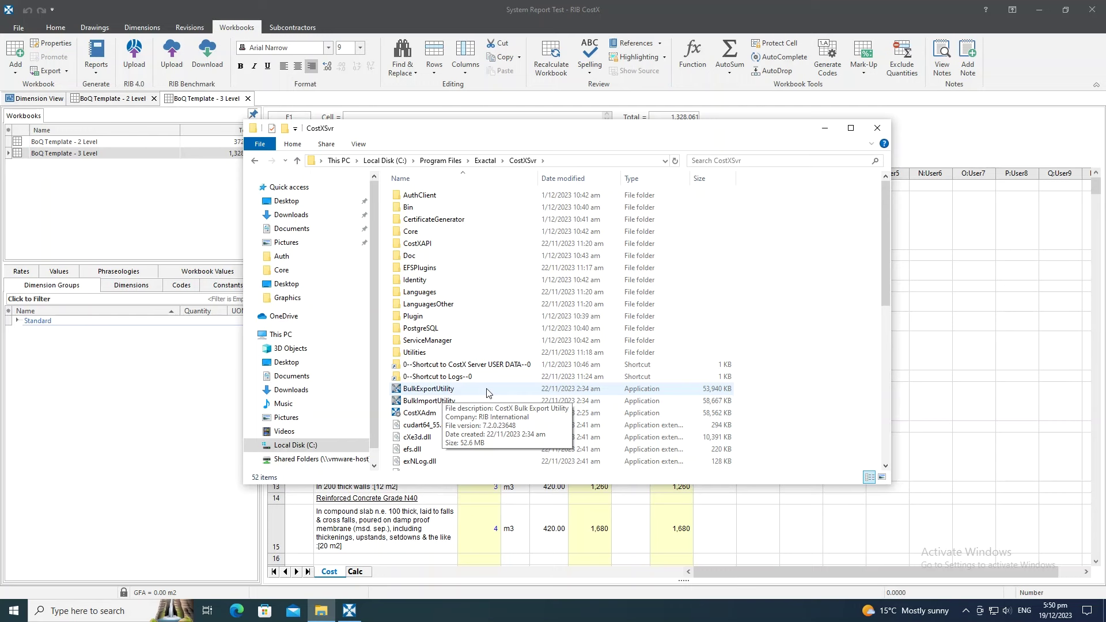
double_click(486, 393)
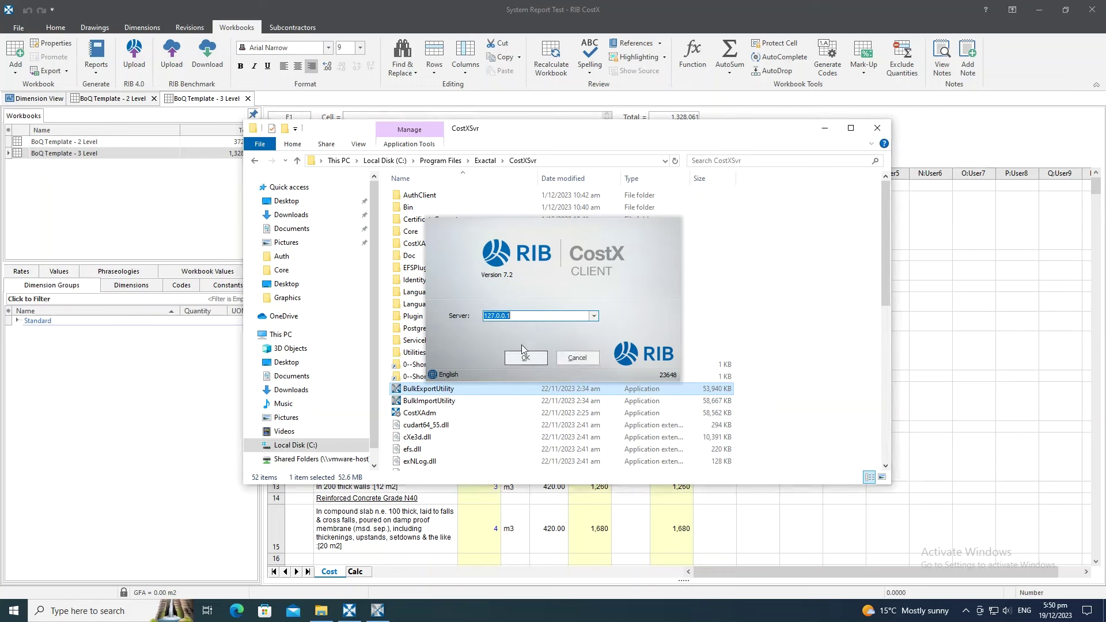
Step: Connect to the local server and sign in with the user's username and password
left_click(524, 357)
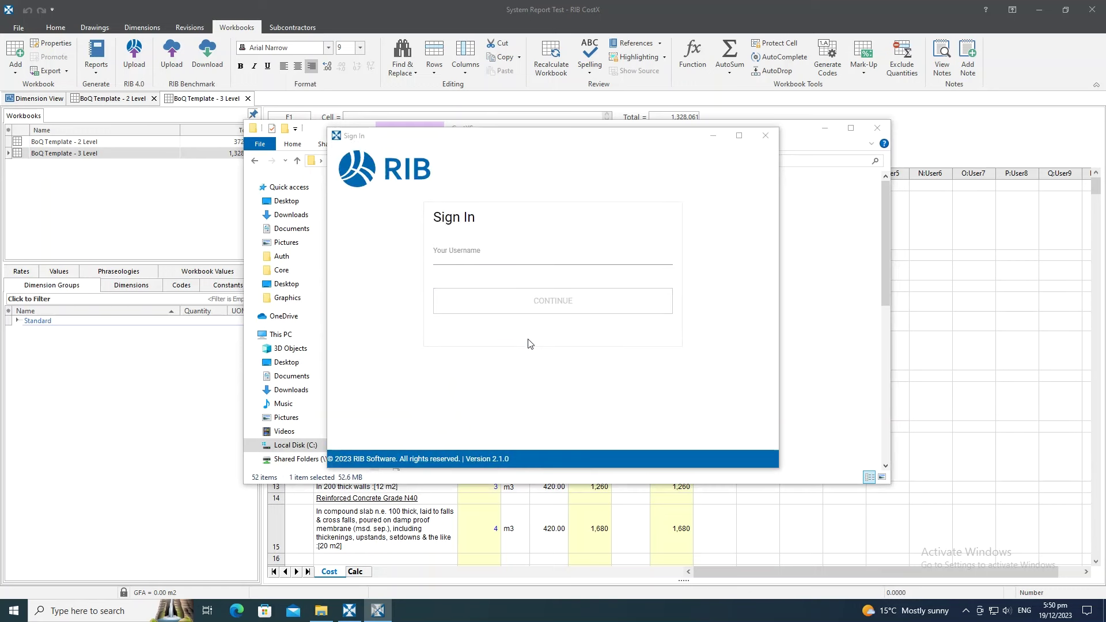
left_click(458, 256)
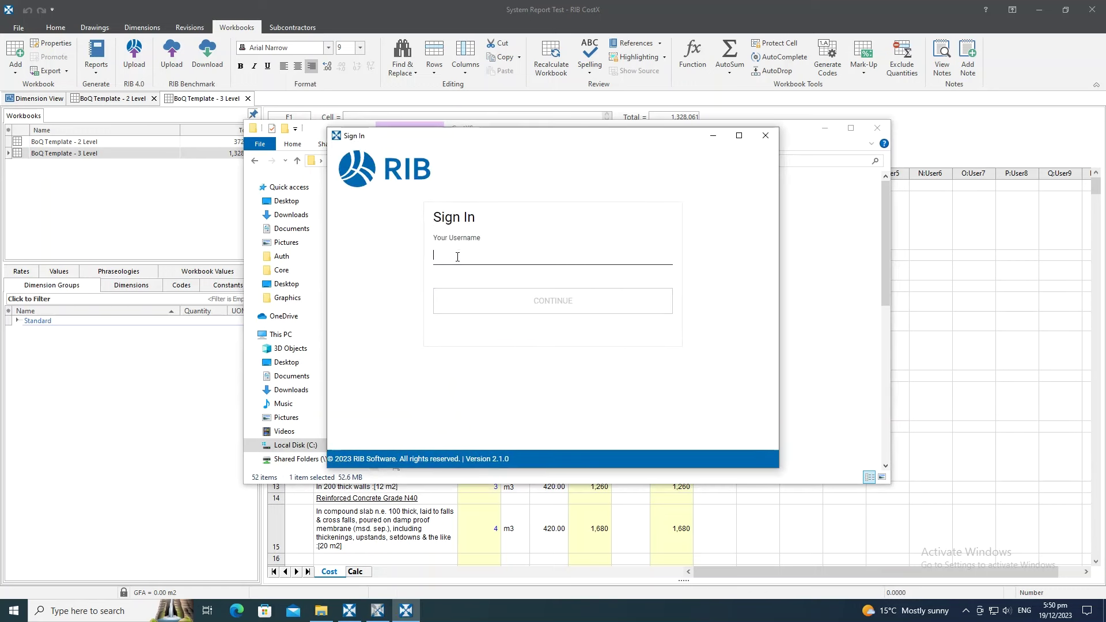
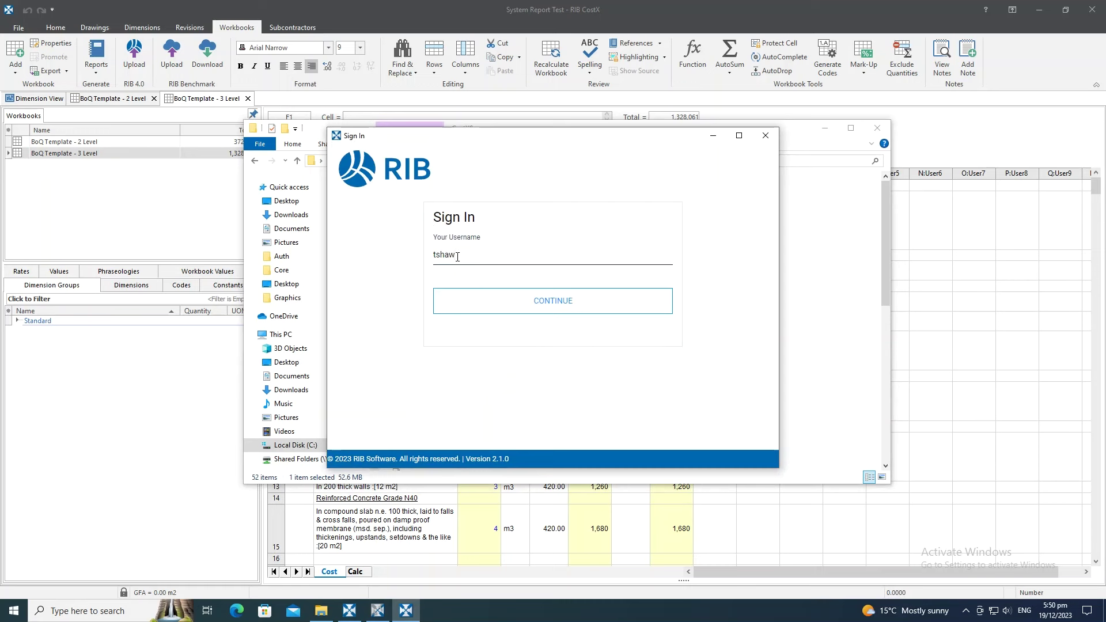
left_click(546, 307)
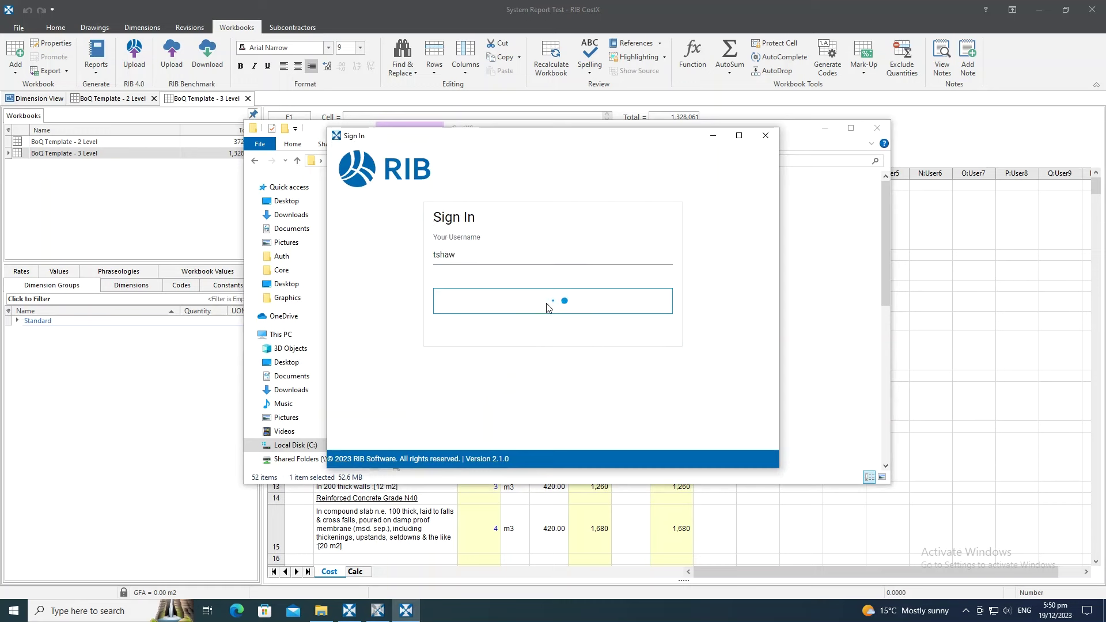
left_click(469, 272)
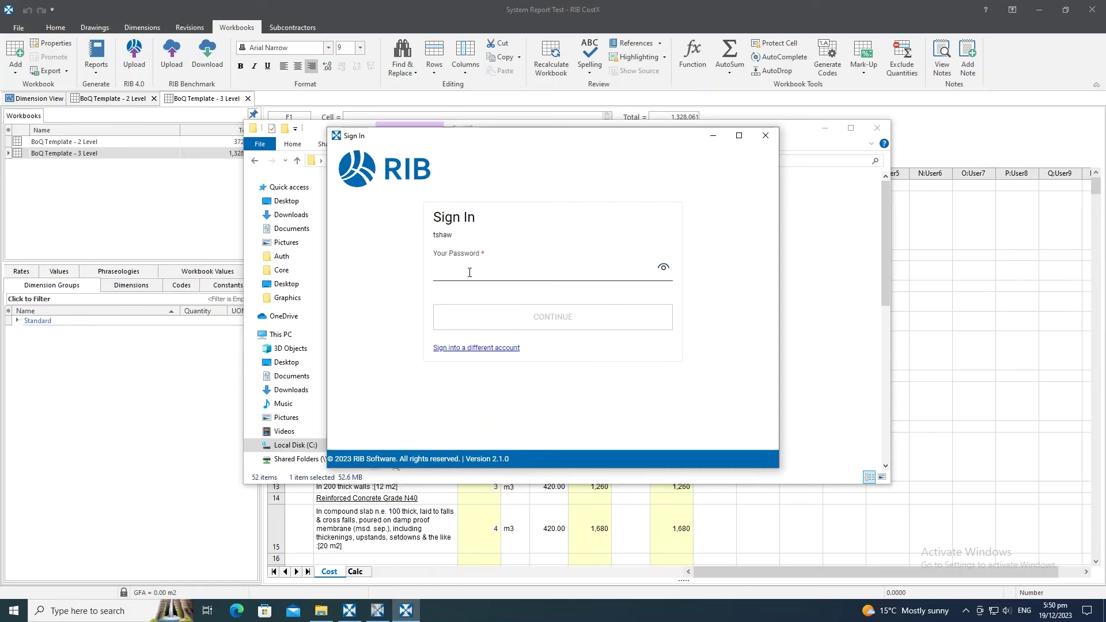
type("•••••••••••••••••••••••••")
key("Return")
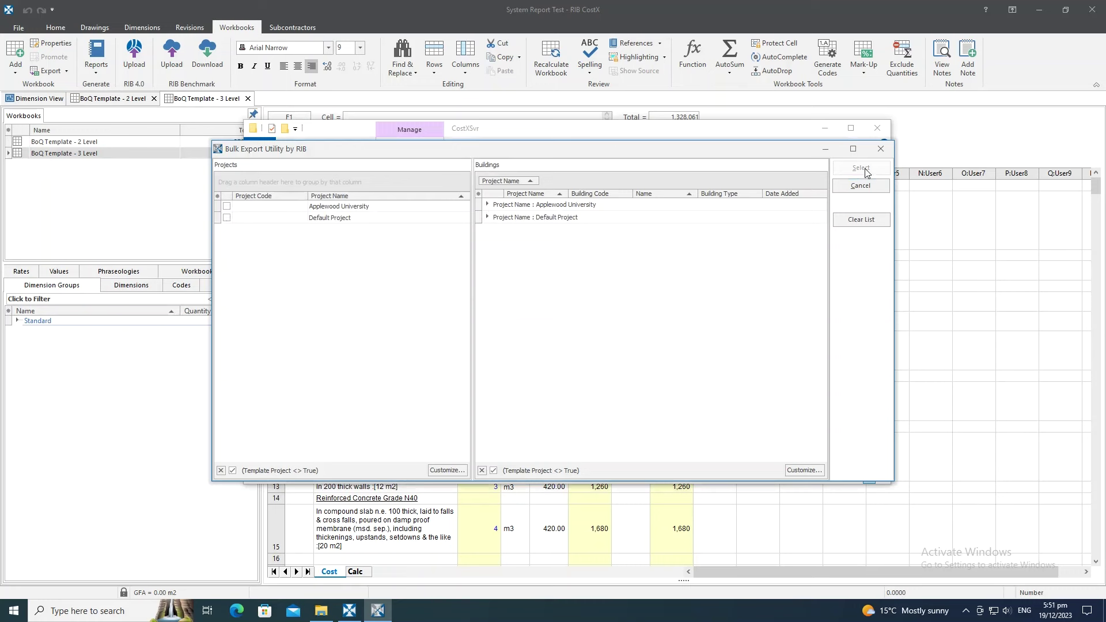
Step: Select all projects, deselect them again, and cancel out of the utility without exporting
right_click(229, 207)
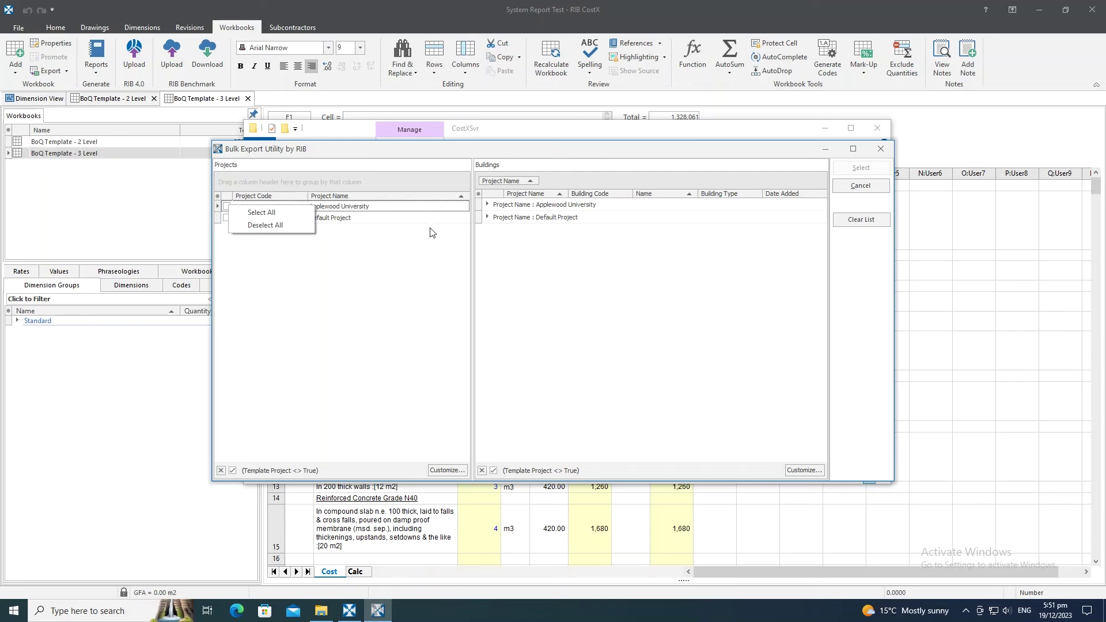
left_click(268, 217)
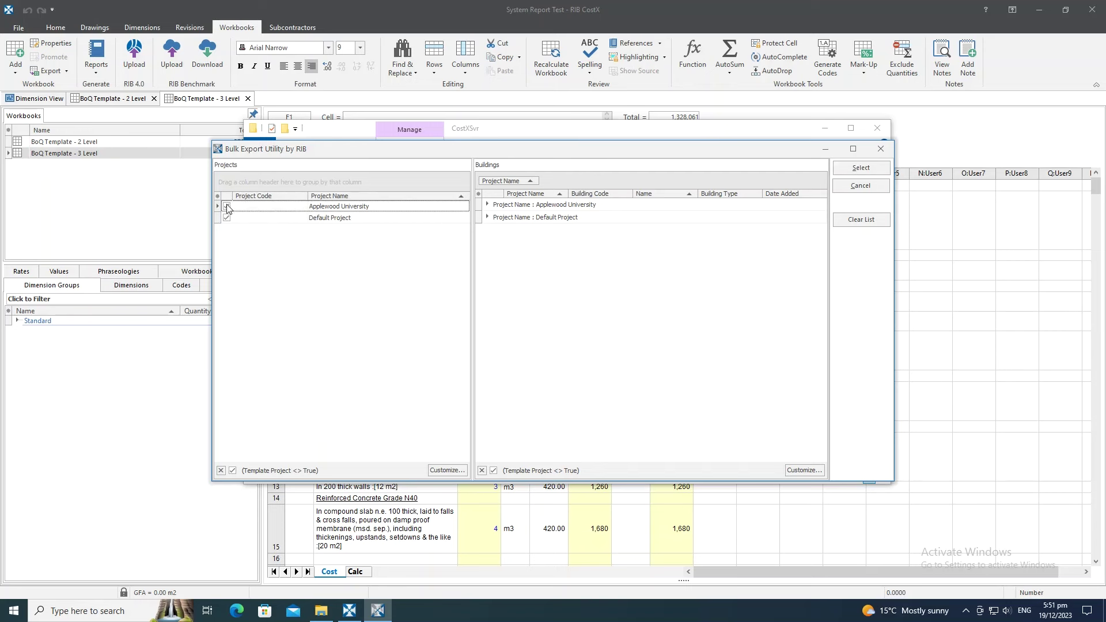
right_click(229, 206)
left_click(264, 224)
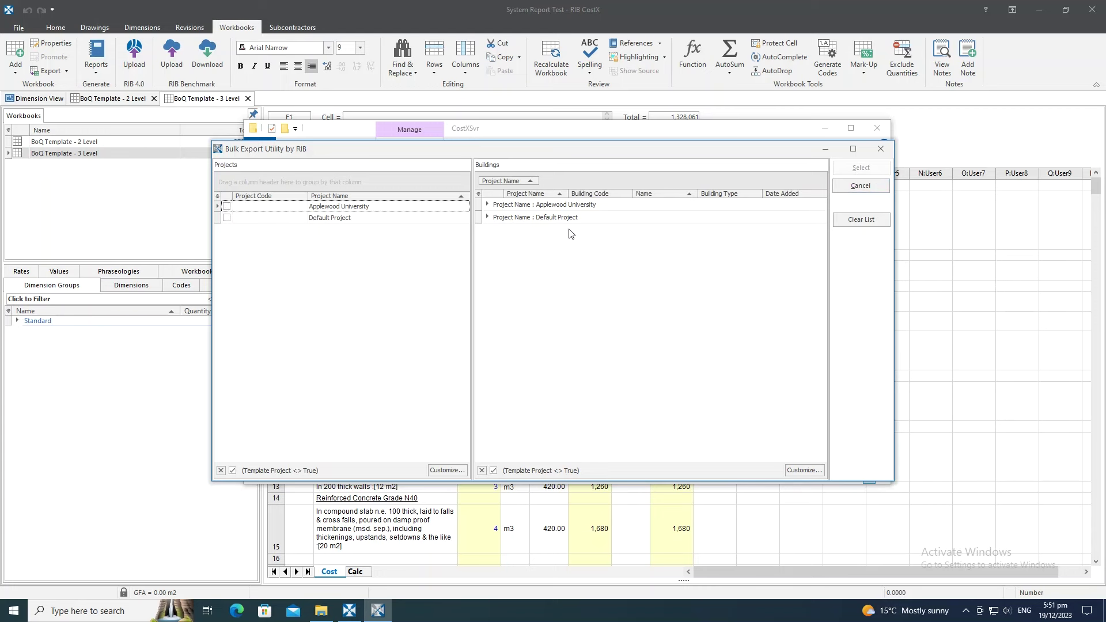
left_click(847, 190)
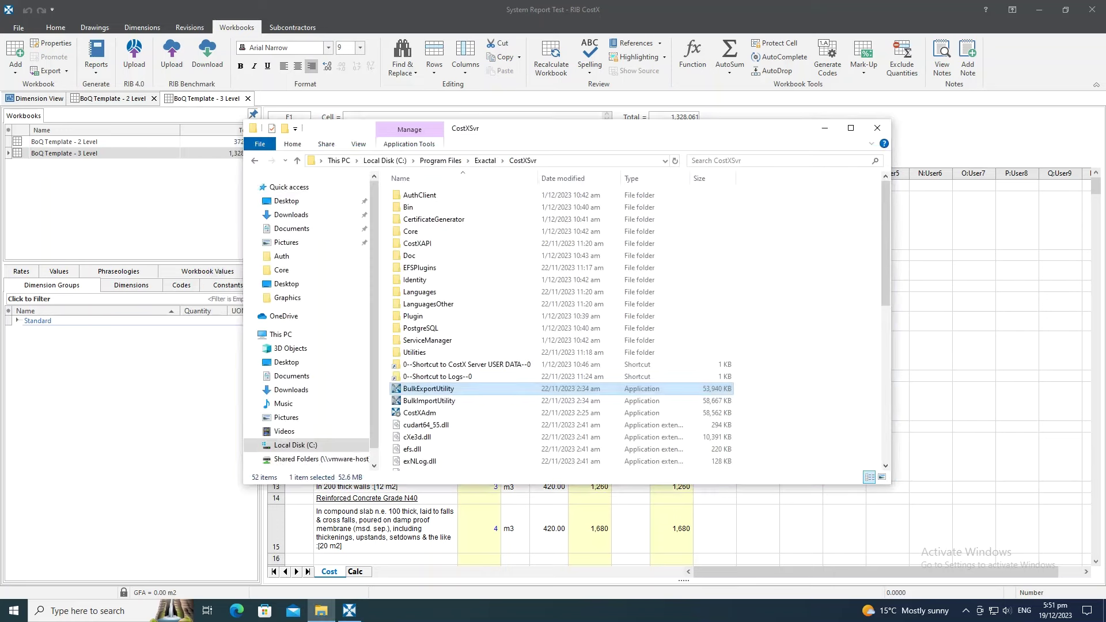